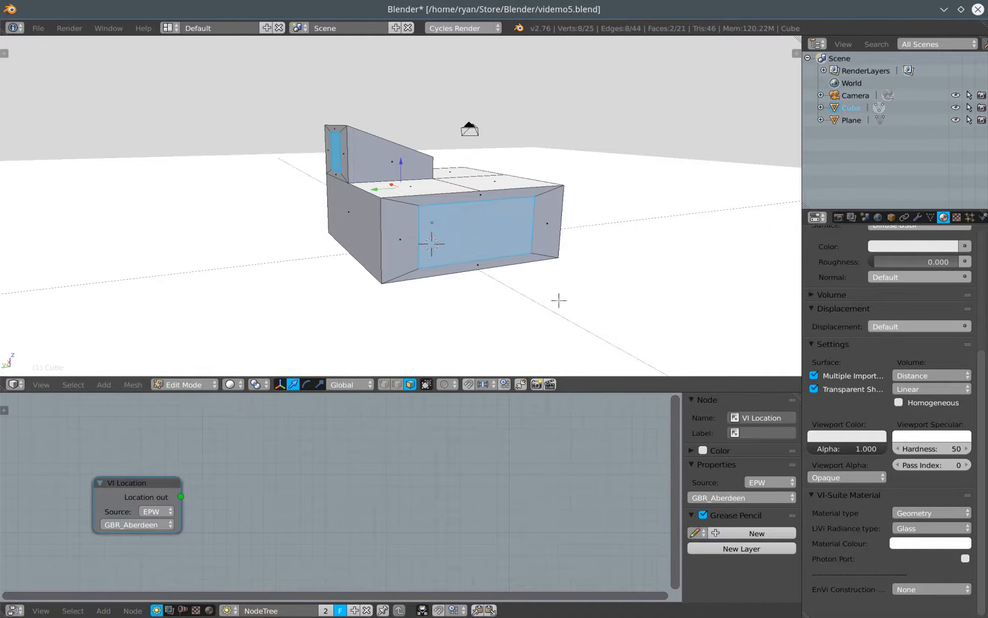
Invert the face selection on the building and create a second material named Walls for the non-window faces
left_click_drag(980, 425, 981, 259)
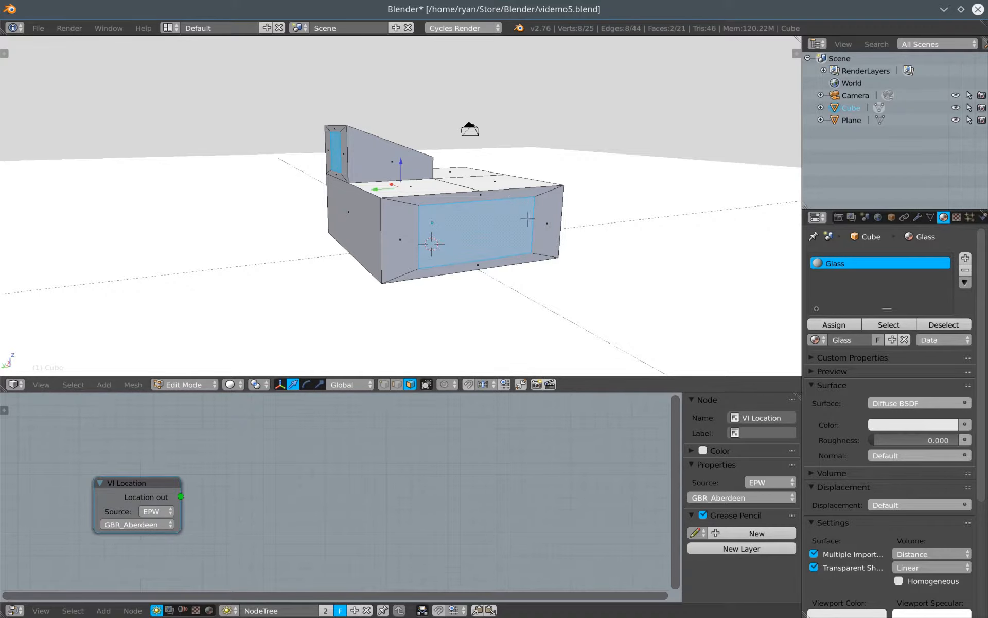
key("ctrl+i")
middle_click_drag(453, 259, 414, 264)
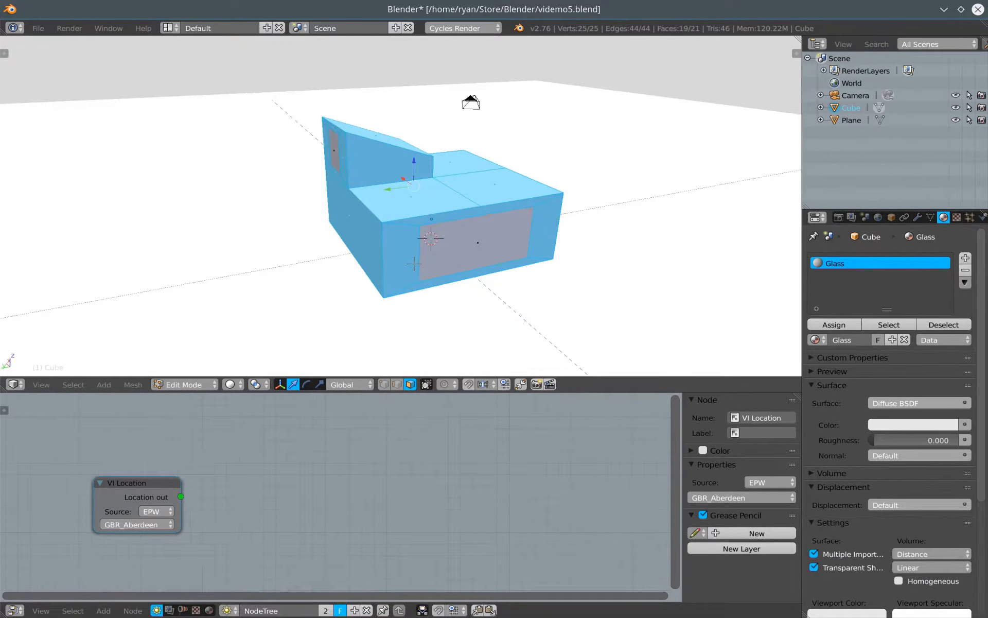
left_click(966, 259)
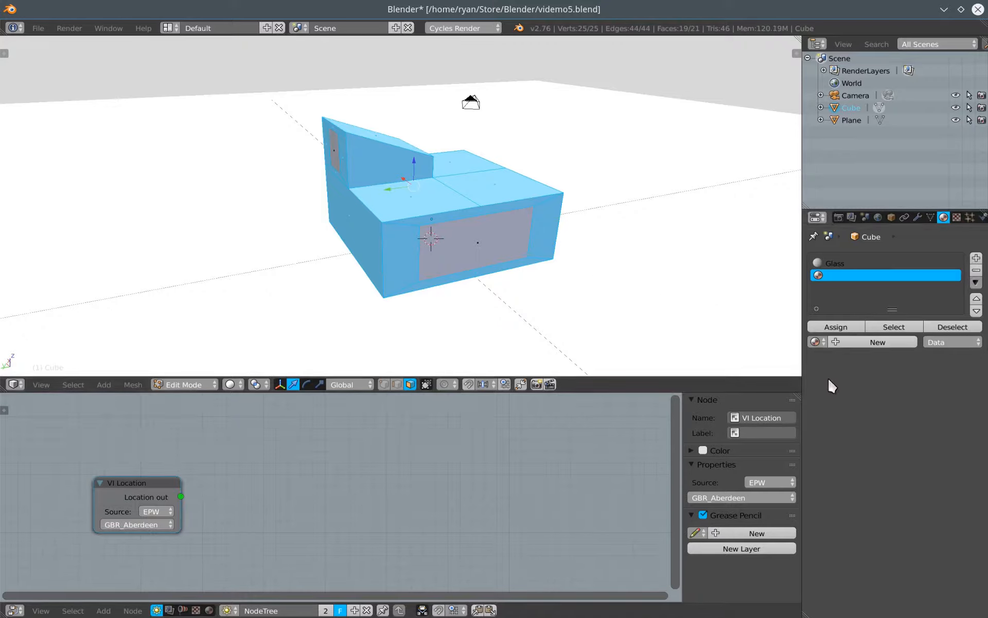
left_click(859, 342)
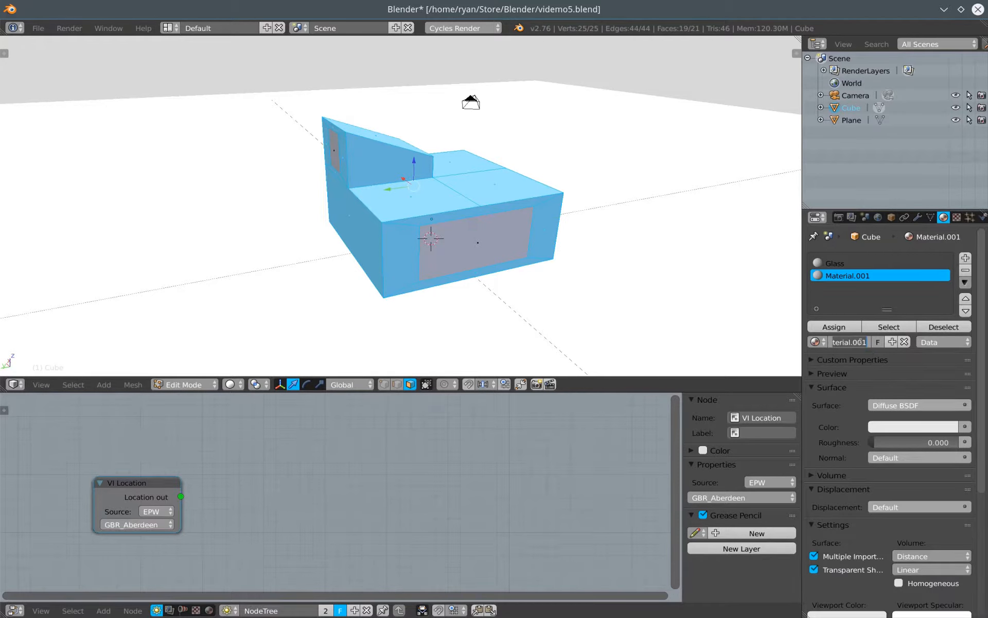
type("Walls")
key("Return")
Choose Plastic as the wall material's LiVi Radiance type and return the building to Object Mode
scroll(891, 438, "down", 8)
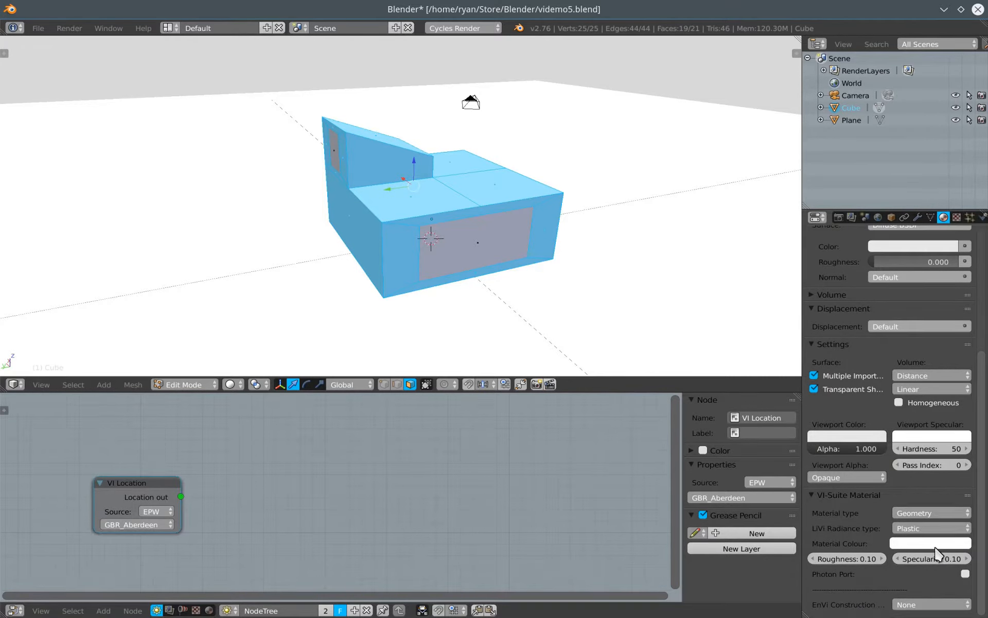
left_click(925, 531)
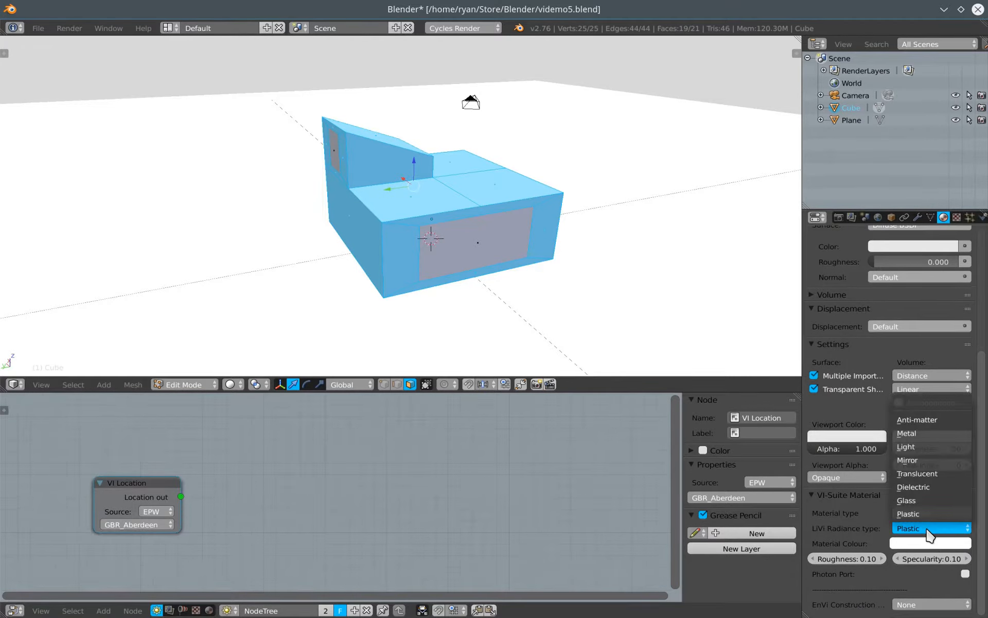
left_click(915, 513)
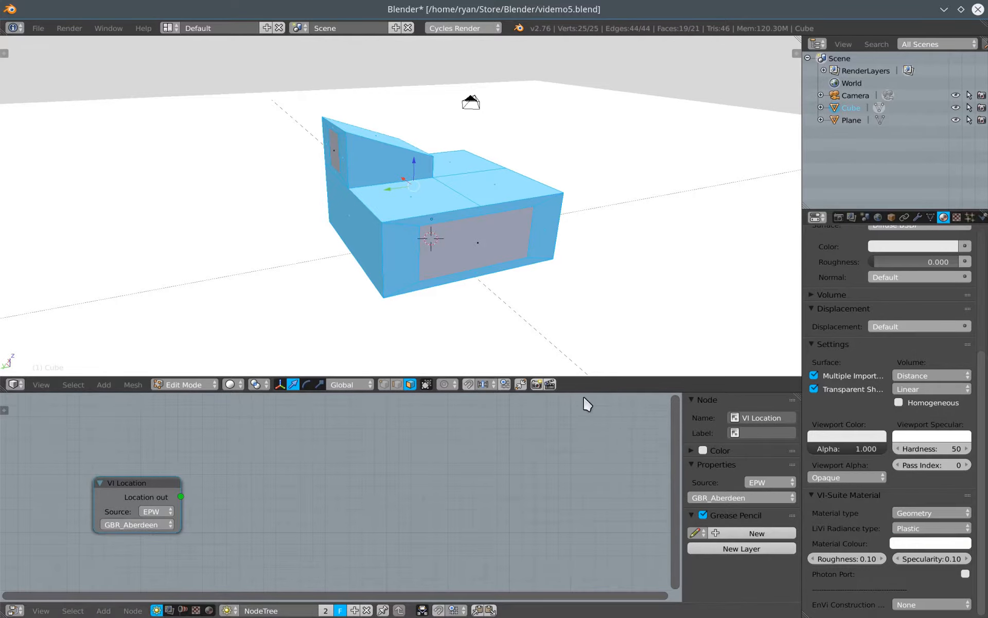
middle_click_drag(420, 303, 465, 304)
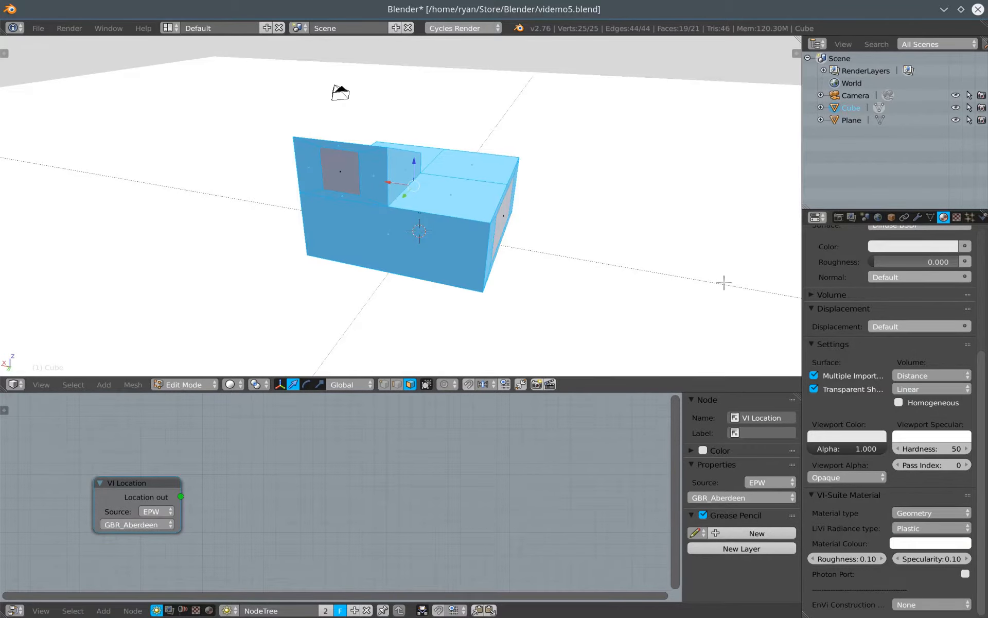
key("Tab")
middle_click_drag(403, 254, 464, 247)
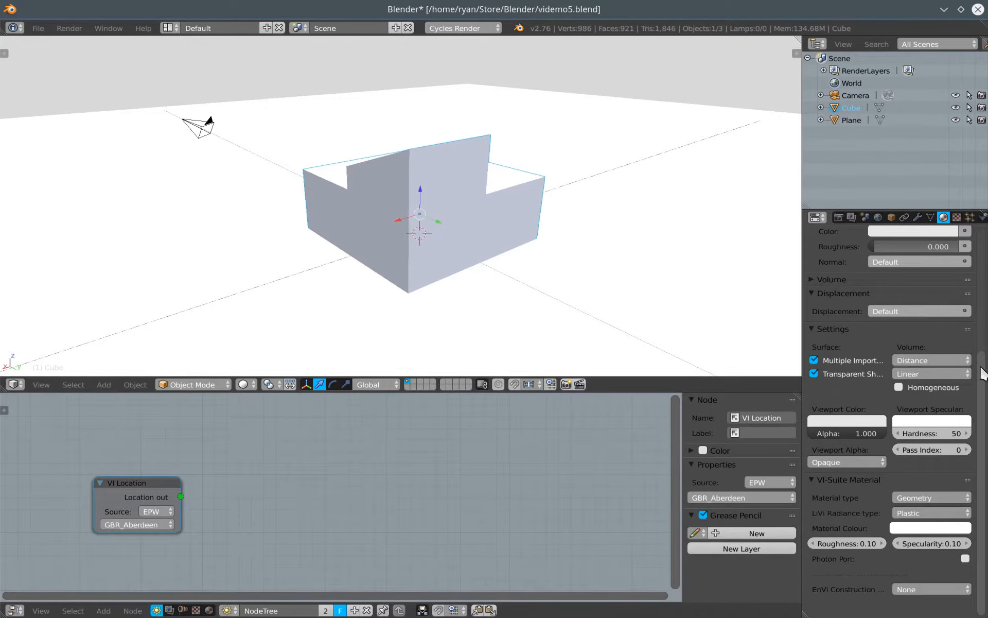
Set the Glass material's surface colour to light blue, with RGB values 0.068, 0.715 and 0.800
left_click_drag(980, 363, 981, 239)
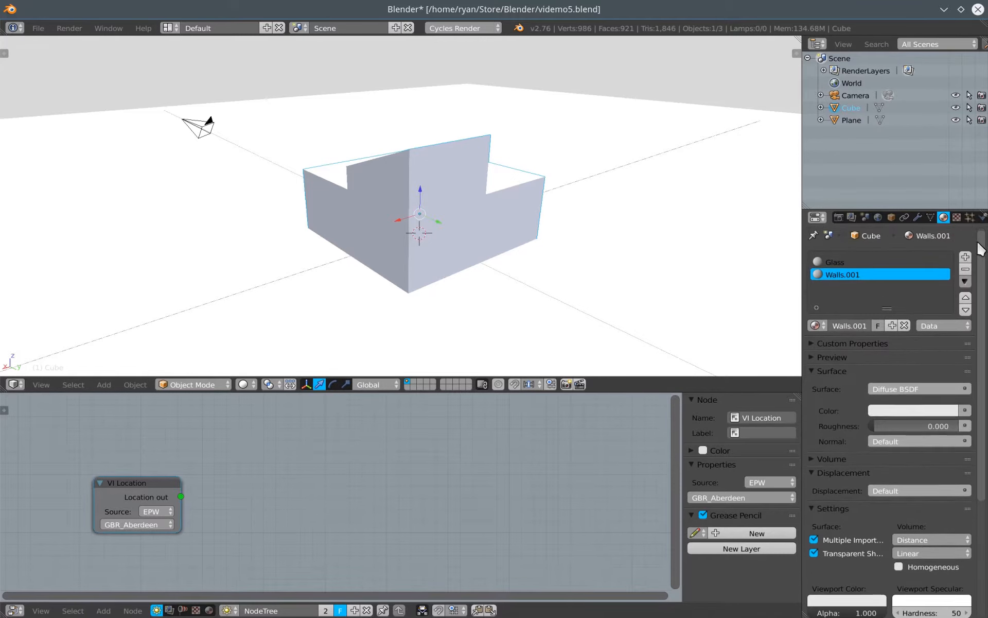
left_click(830, 262)
left_click(914, 412)
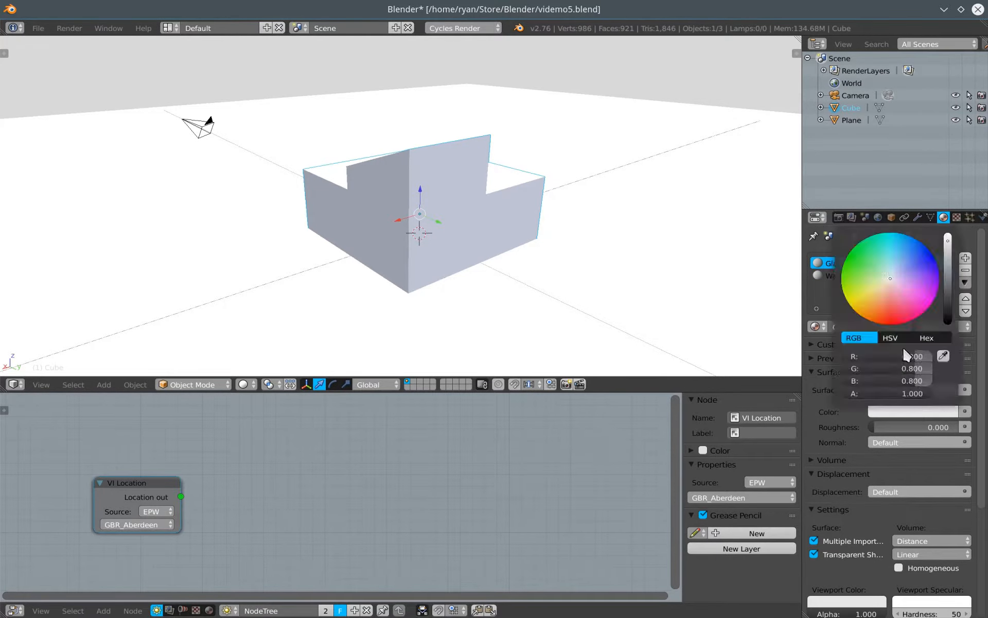
left_click_drag(894, 283, 892, 247)
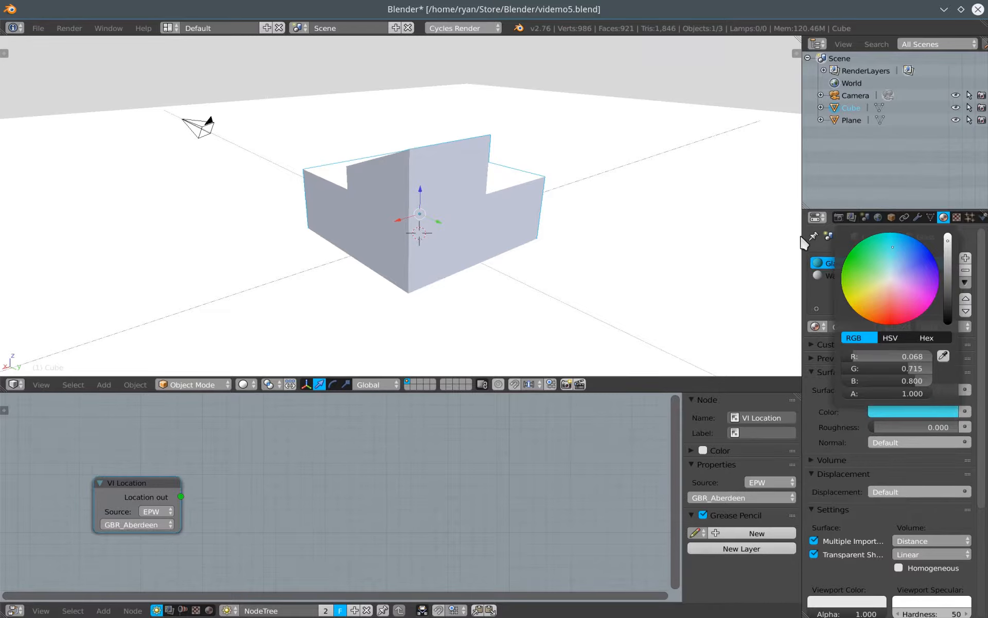
Switch the render engine to Blender Render and turn off shader nodes for the Glass material
left_click(482, 28)
left_click(465, 43)
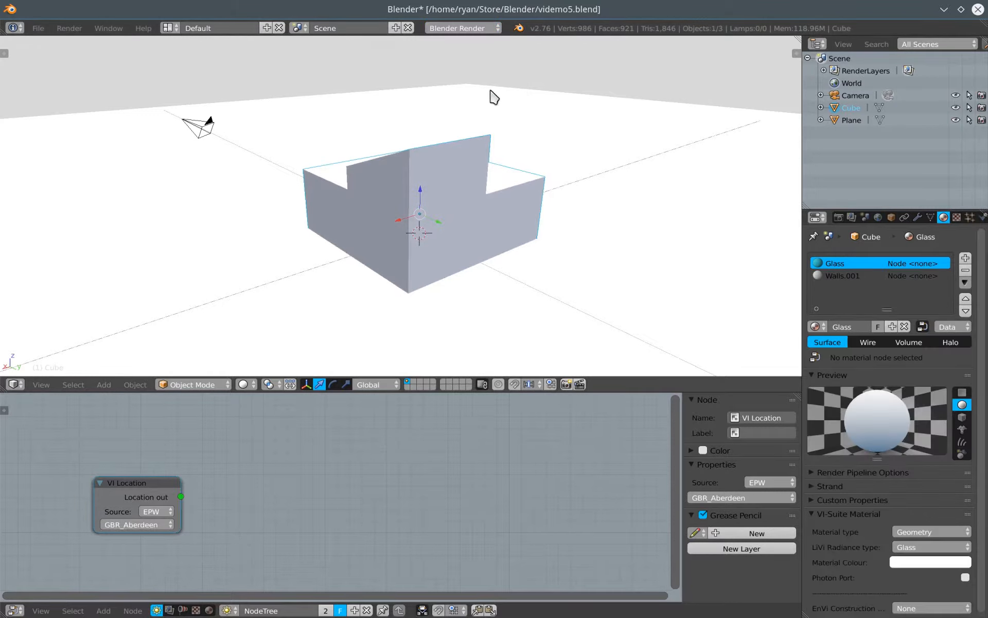
left_click(922, 327)
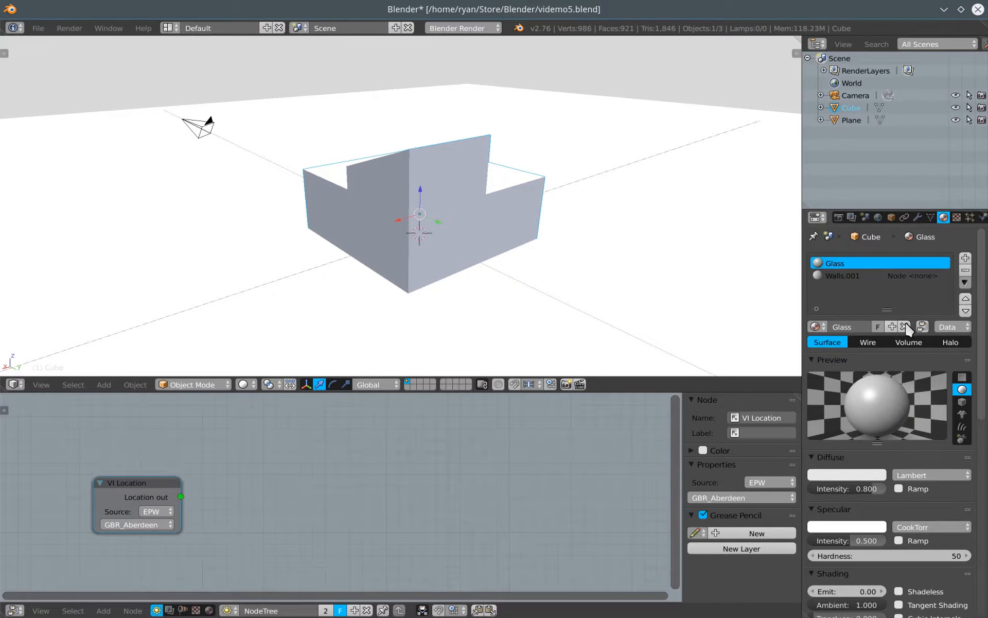
Set the Glass material's diffuse colour to a medium blue and check the window faces from different angles
left_click(856, 474)
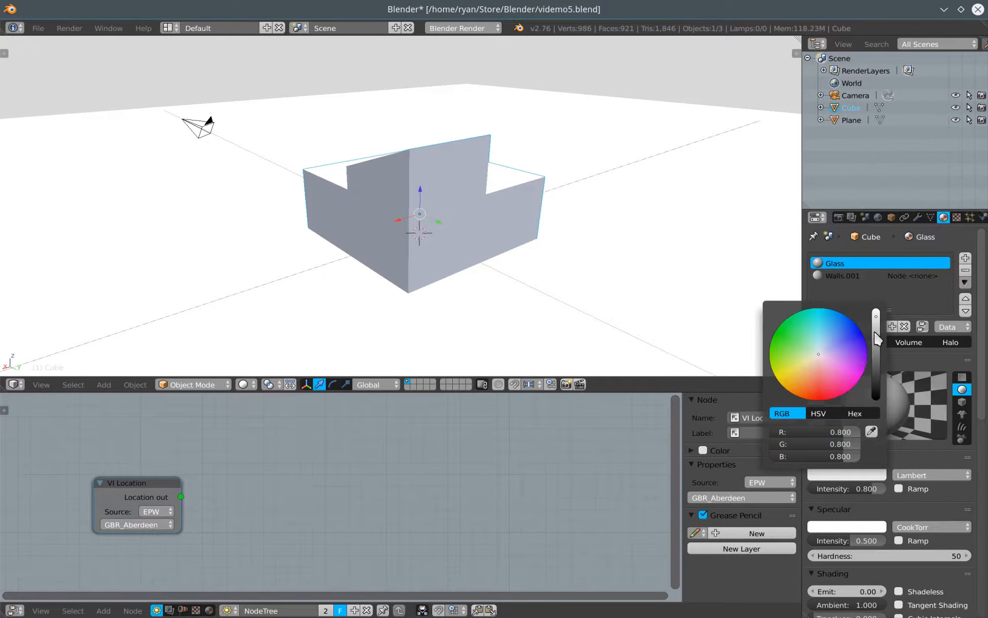
left_click_drag(830, 354, 836, 338)
middle_click_drag(465, 254, 416, 266)
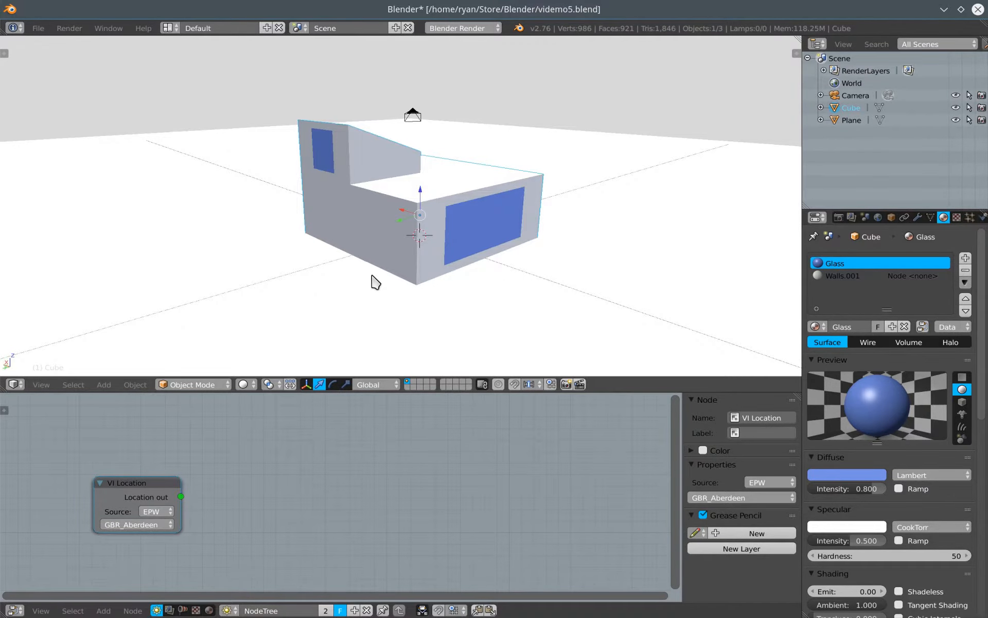
middle_click_drag(375, 279, 396, 286)
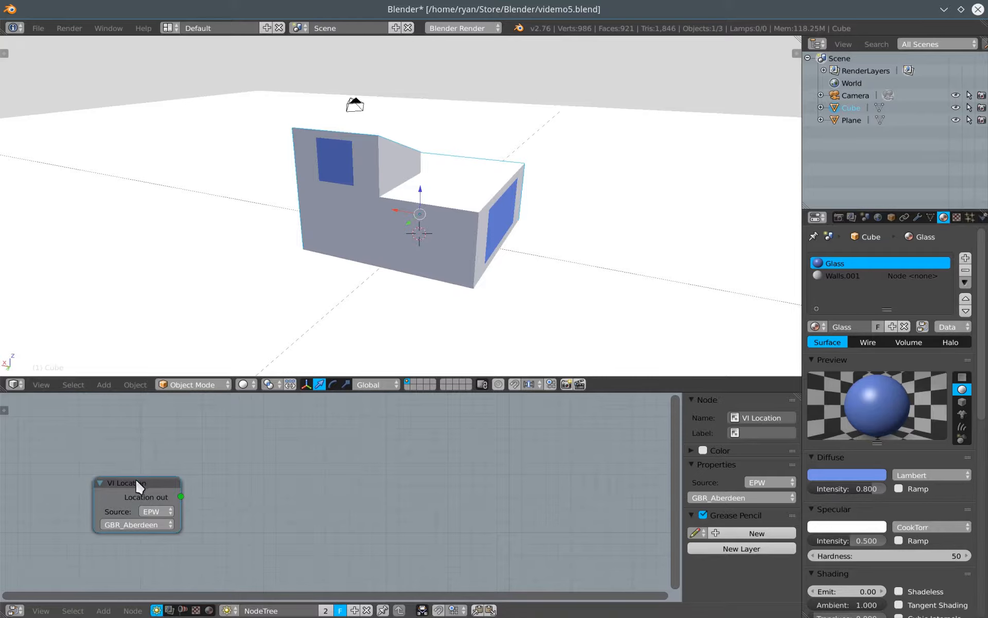
Move the VI Location node aside and add a LiVi Geometry export node above and beside it
left_click_drag(136, 479, 84, 505)
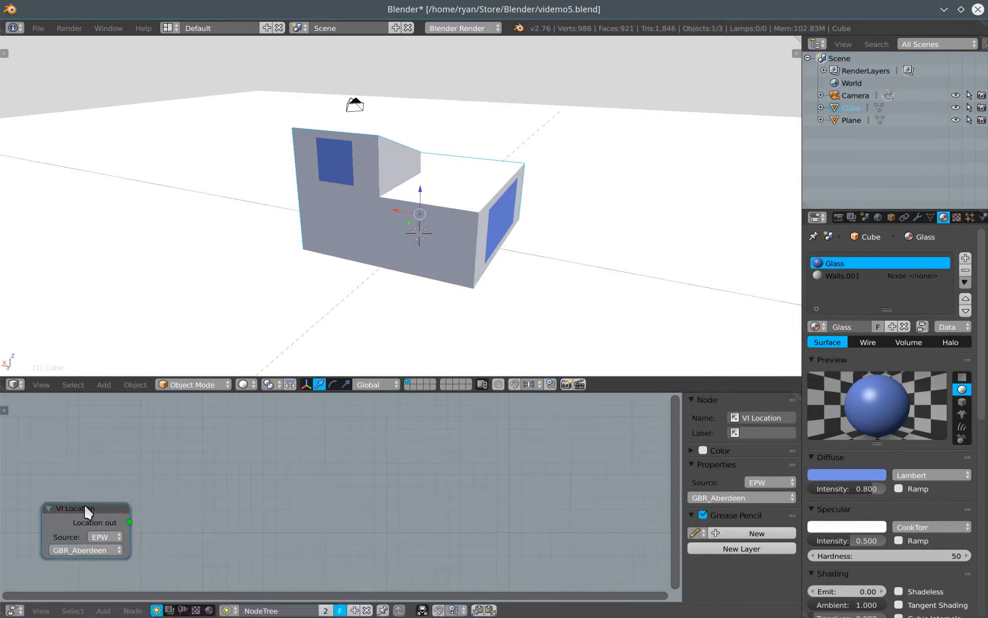
left_click(102, 610)
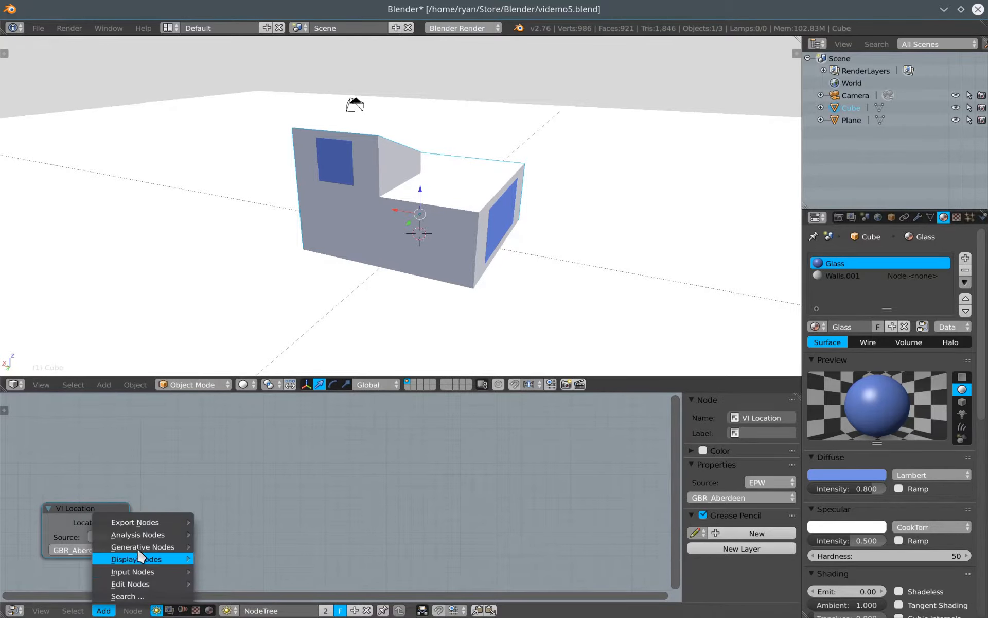
mouse_move(147, 529)
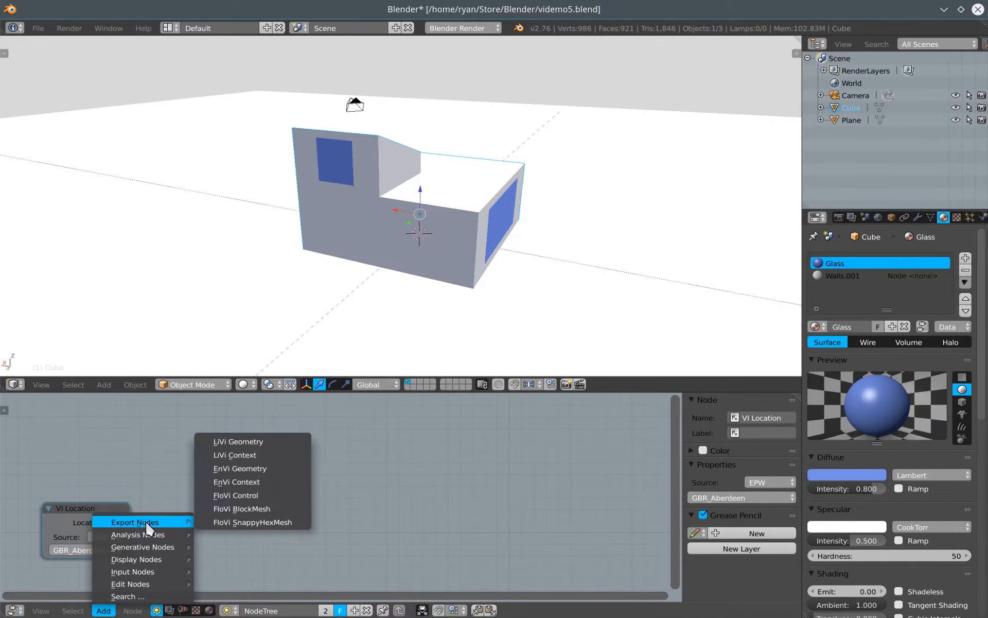
left_click(246, 439)
left_click(218, 399)
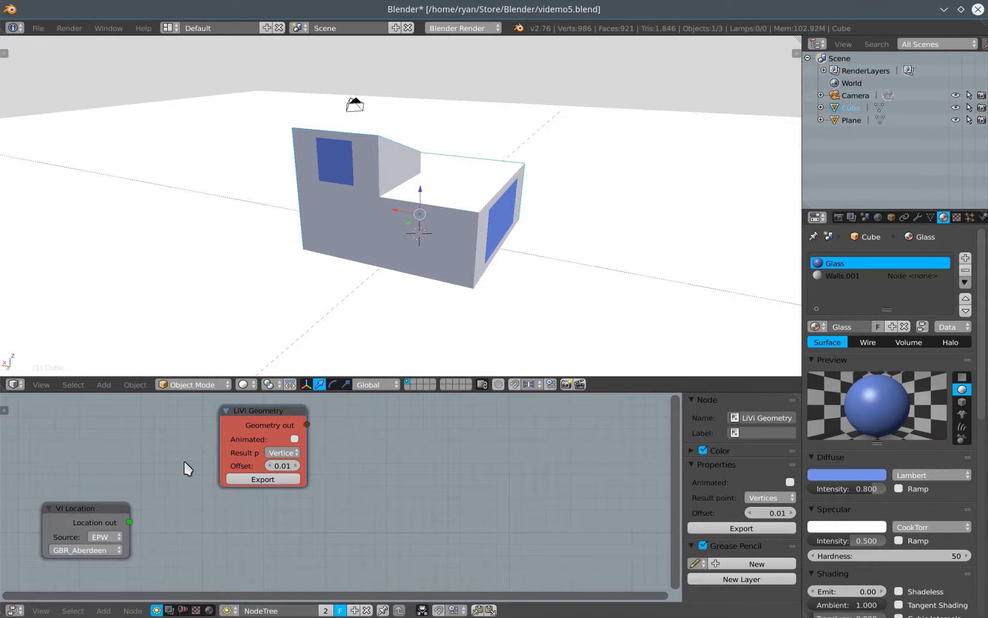
Add a LiVi Context export node and place it below the LiVi Geometry node
left_click(103, 611)
mouse_move(141, 522)
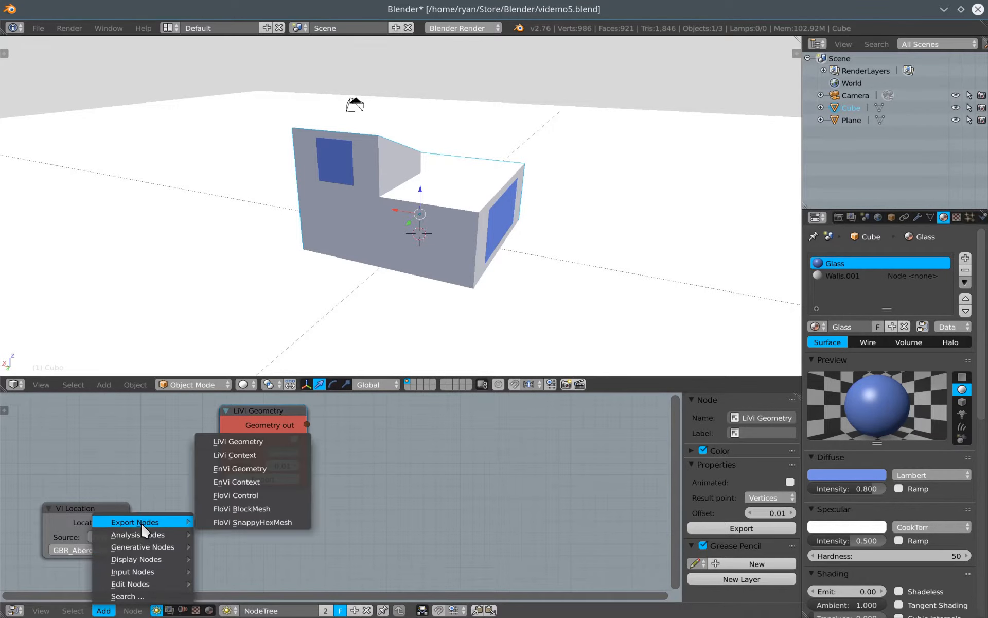
left_click(241, 454)
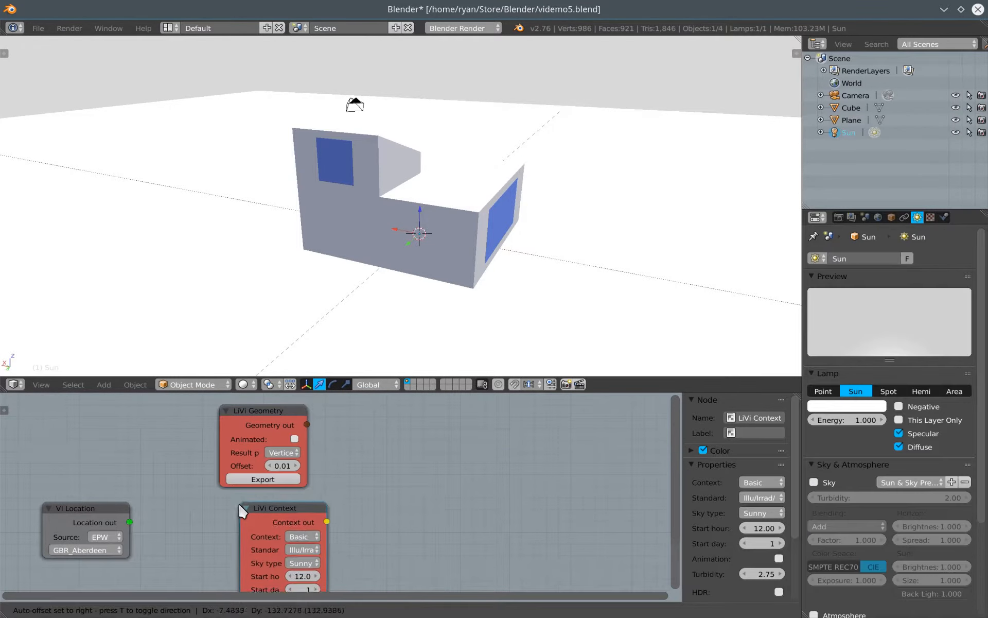
left_click(230, 505)
Widen the LiVi Geometry node to fit its option labels and keep its result point set to Vertices
scroll(357, 522, "down", 1)
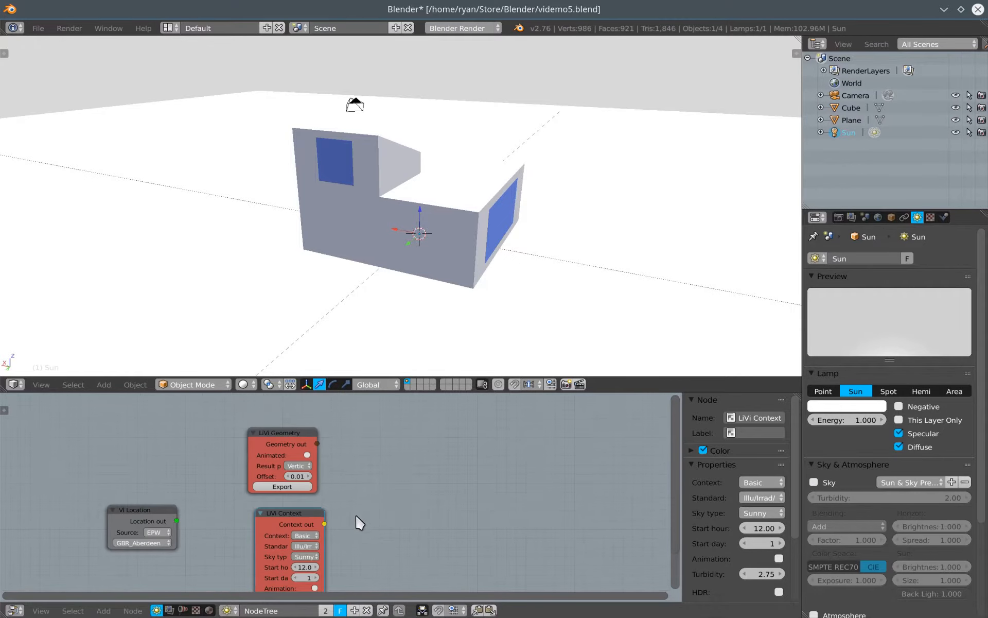
scroll(270, 449, "up", 3)
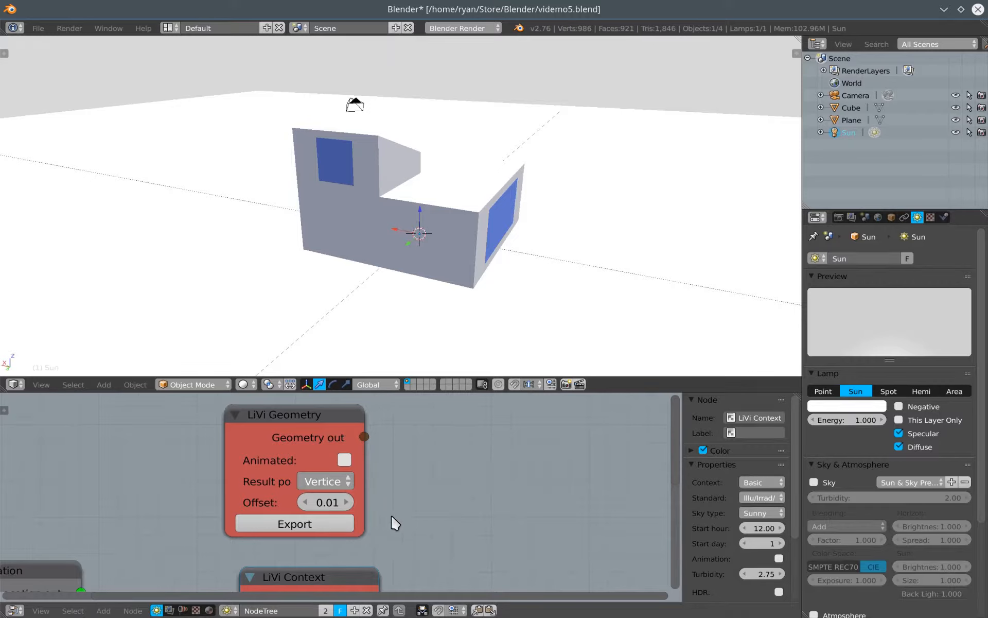
scroll(428, 523, "down", 2)
middle_click_drag(428, 523, 400, 426)
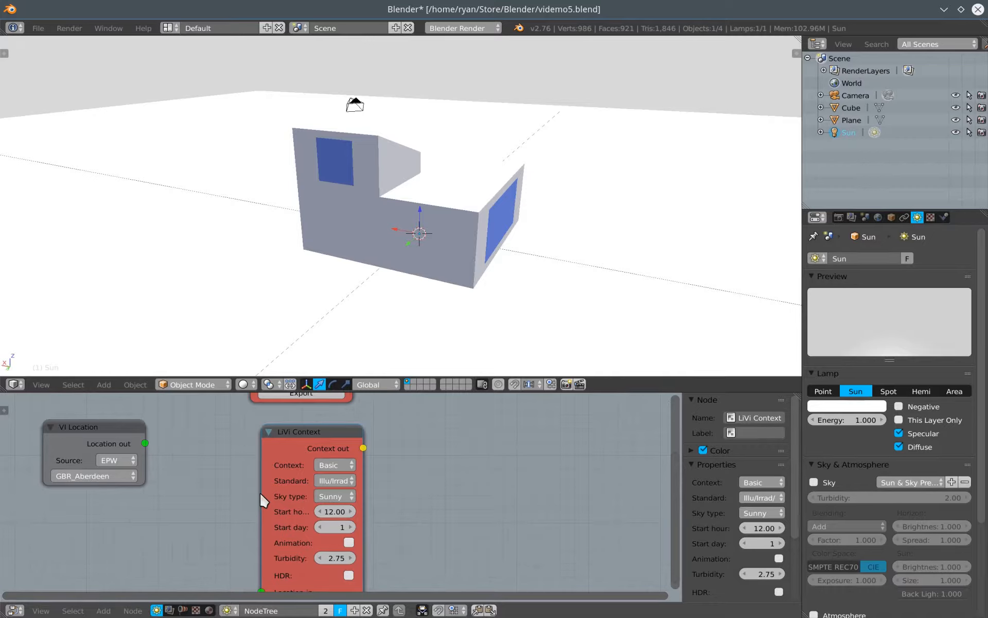
scroll(259, 492, "down", 2)
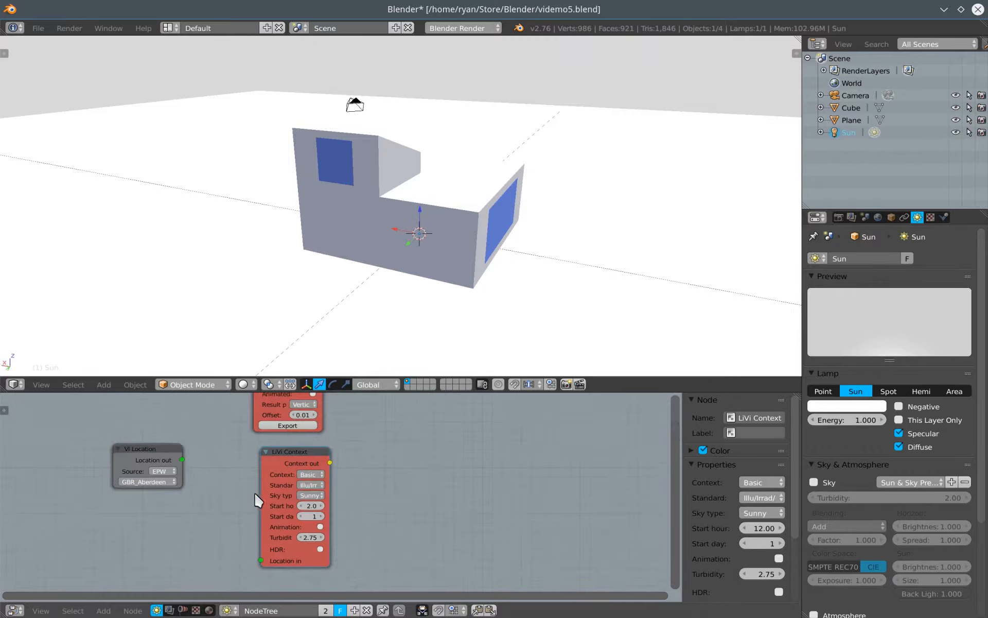
middle_click_drag(254, 492, 264, 519)
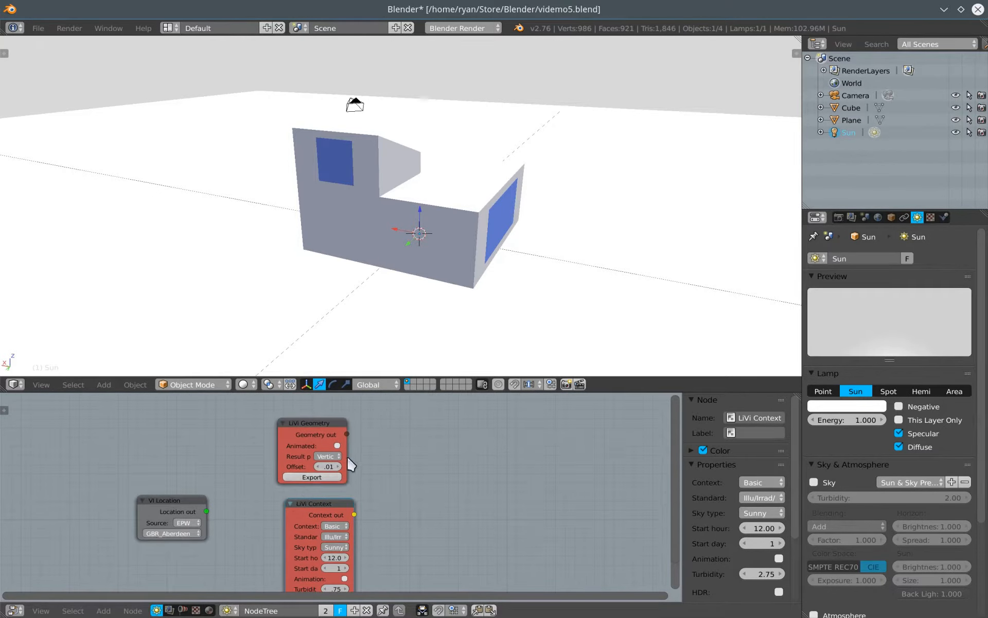
left_click_drag(347, 452, 376, 447)
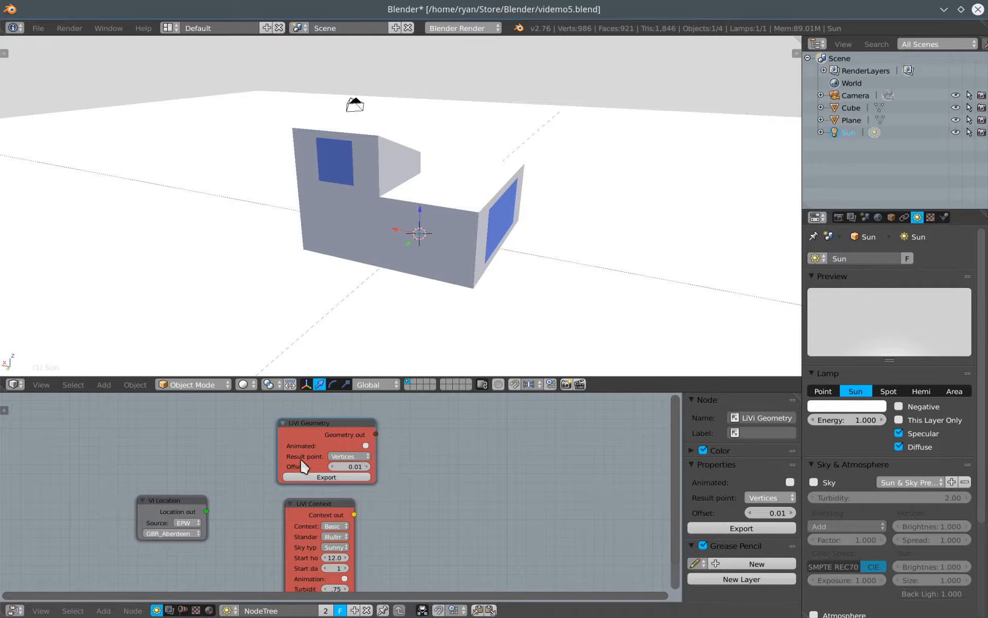
left_click(347, 457)
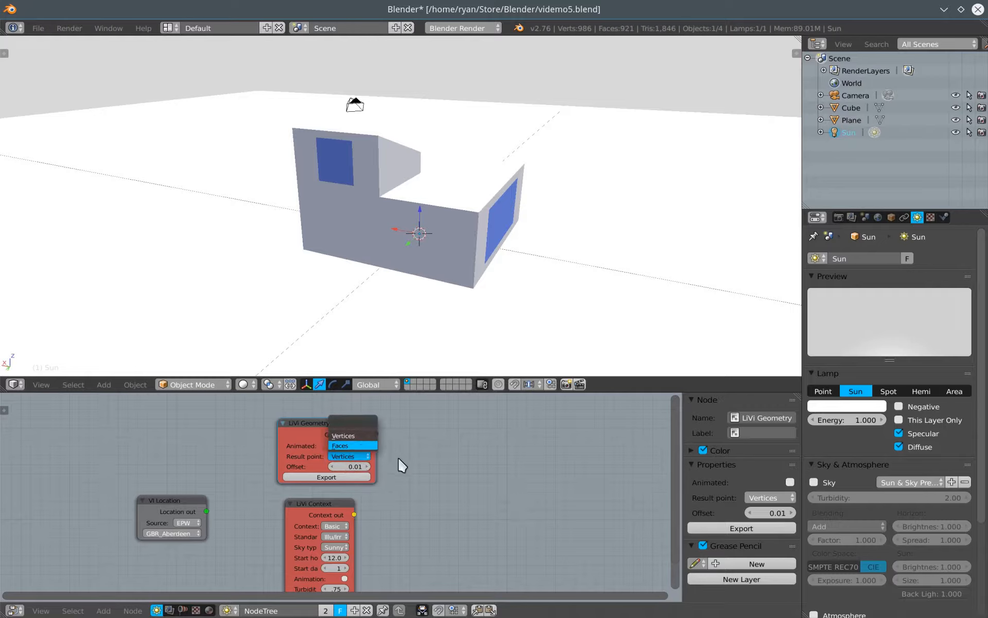
left_click(353, 458)
Show the scene as wireframe and add a new plane mesh inside the building at the 3D cursor
mouse_move(419, 363)
middle_mouse_down()
mouse_move(423, 329)
mouse_move(404, 331)
mouse_move(419, 276)
mouse_move(399, 272)
middle_mouse_up()
key("z")
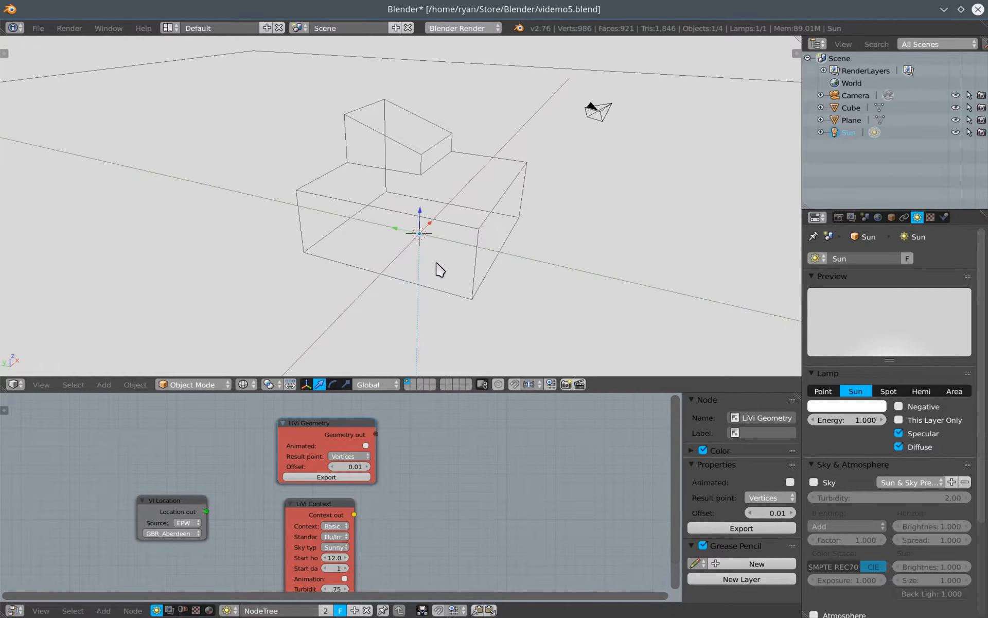
middle_click_drag(486, 282, 456, 289)
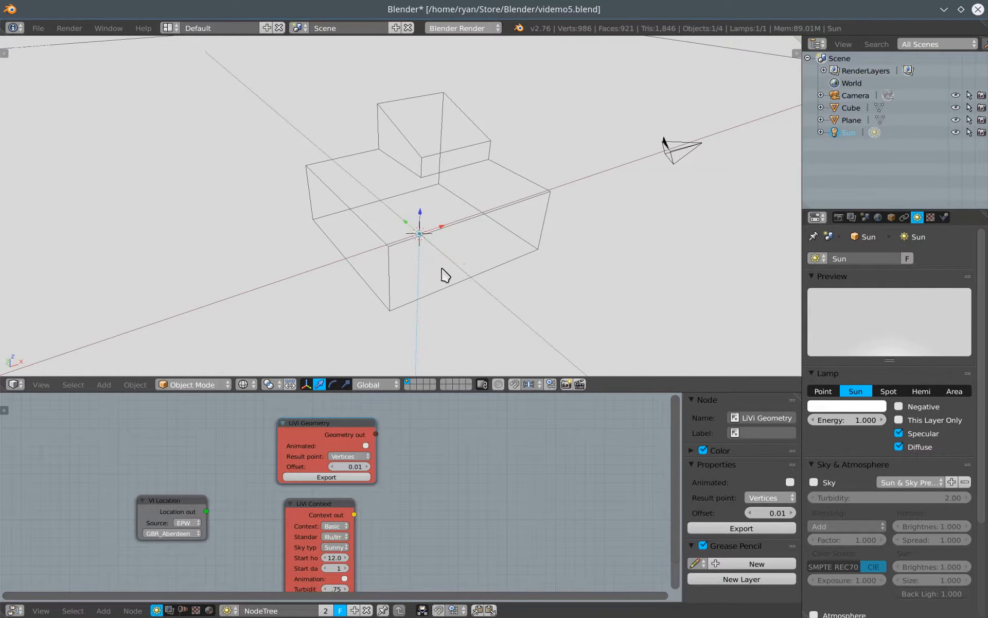
key("shift+a")
mouse_move(482, 245)
left_click(526, 244)
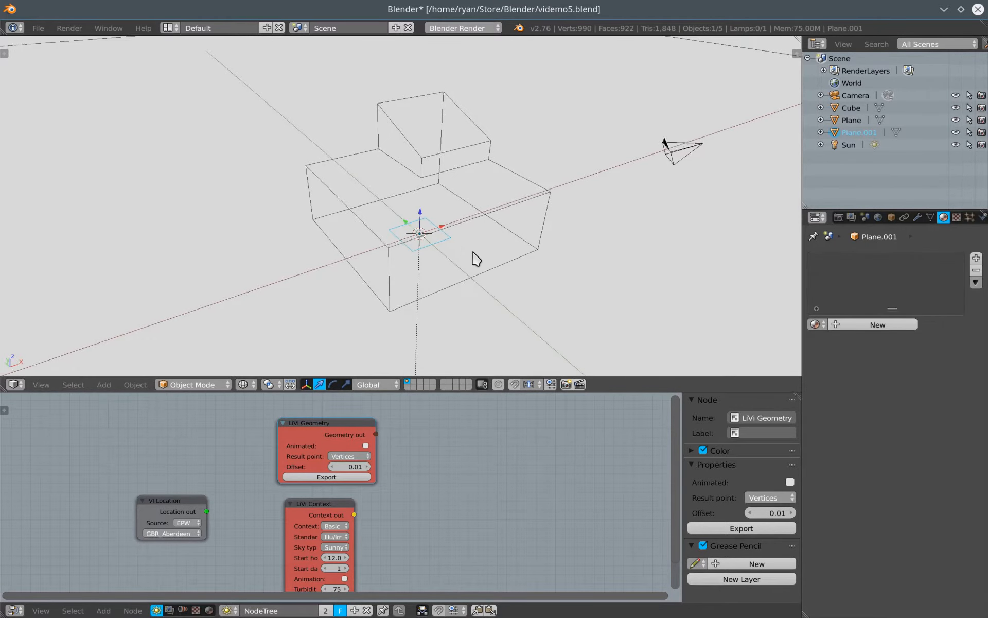
Raise the new plane slightly above the building's floor and scale it up about 3.3 times to nearly fill the footprint
middle_click_drag(474, 258, 455, 237)
left_click_drag(420, 215, 419, 206)
middle_click_drag(465, 263, 505, 254)
key("s")
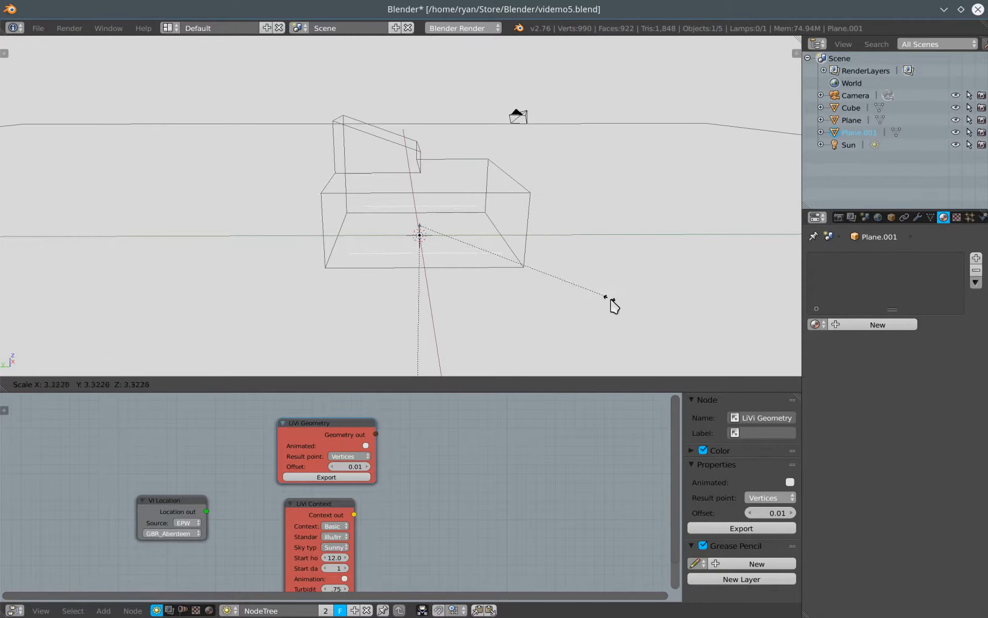
left_click(619, 309)
mouse_move(596, 248)
middle_mouse_down()
mouse_move(564, 307)
mouse_move(553, 289)
mouse_move(573, 230)
mouse_move(608, 252)
middle_mouse_up()
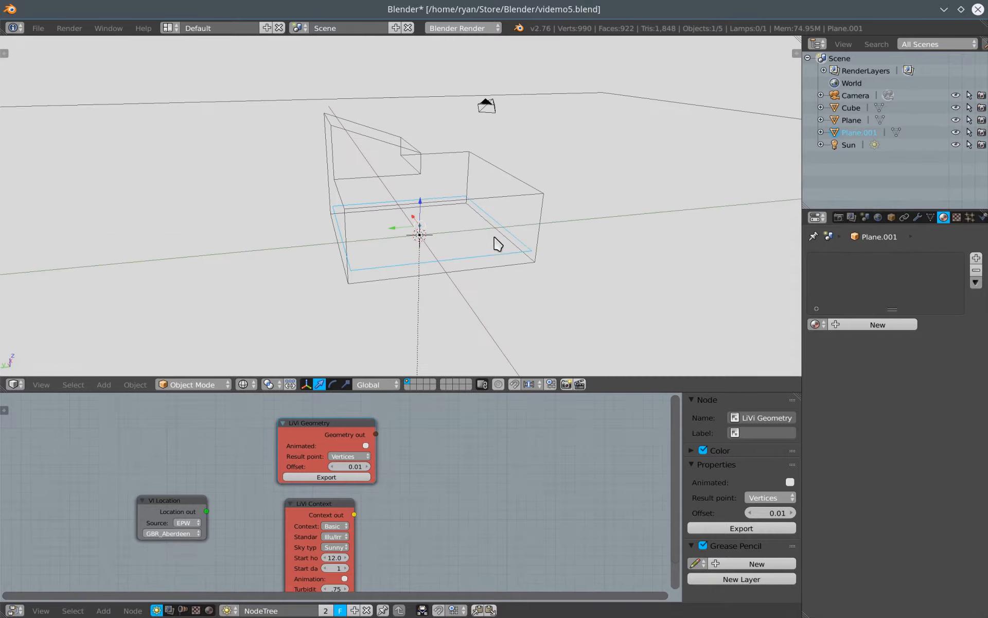
Subdivide the sensing plane's mesh with 29 cuts and return to Object Mode
key("Tab")
key("w")
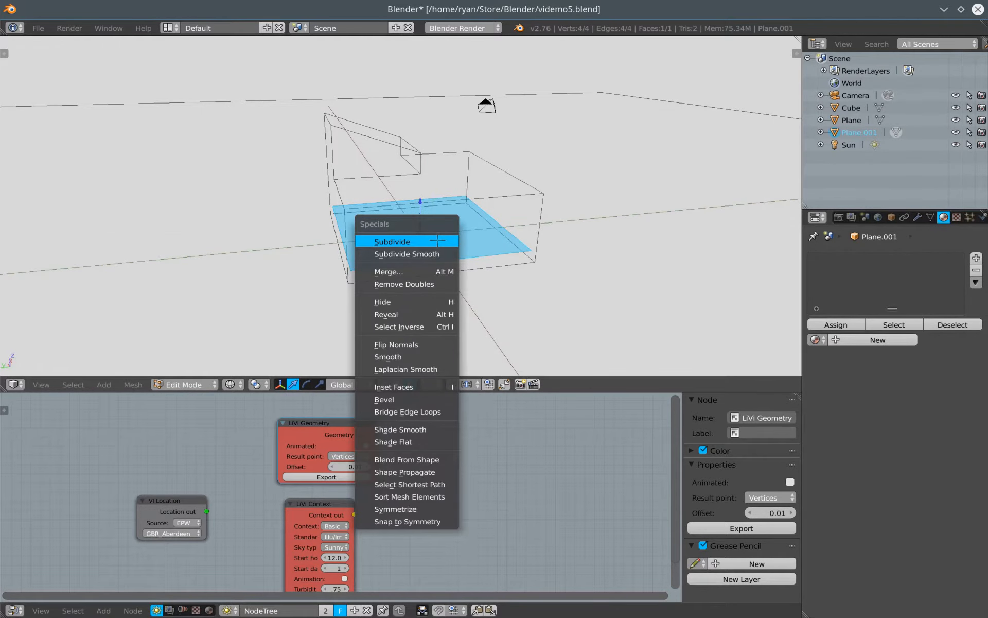
left_click(437, 239)
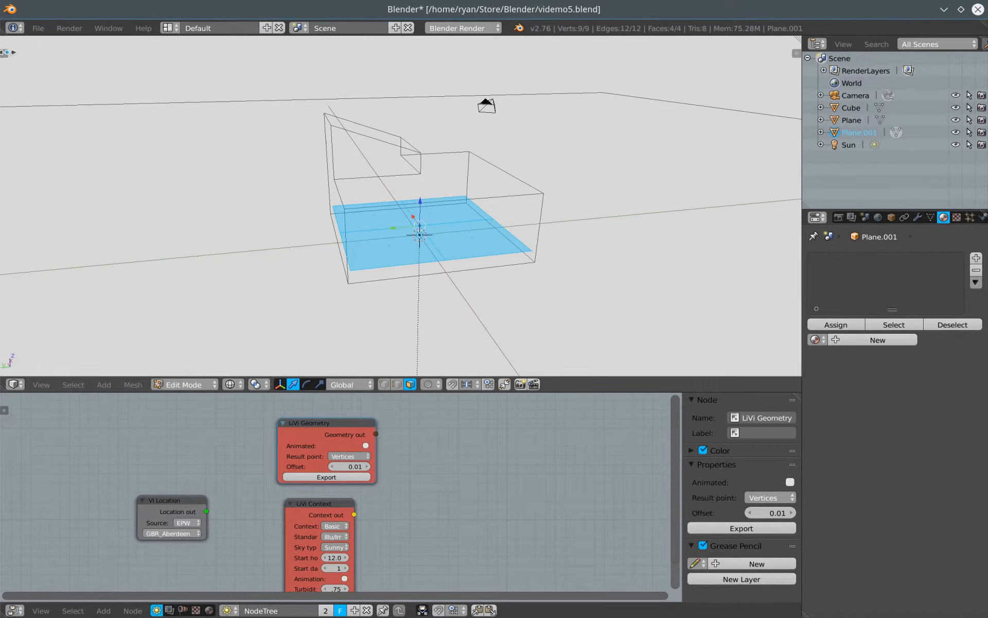
left_click(4, 52)
left_click(57, 276)
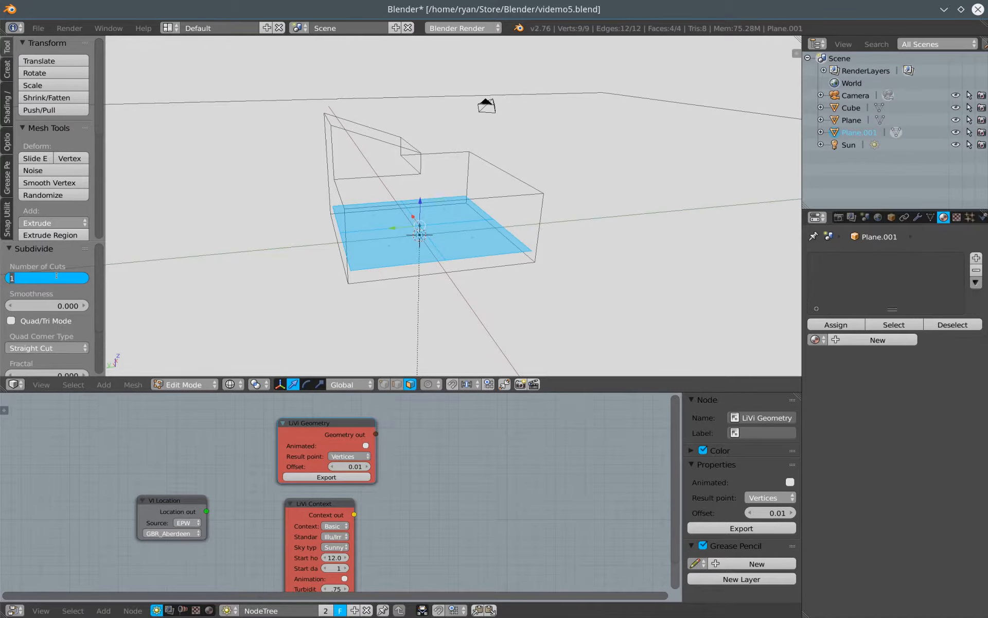
key("Return")
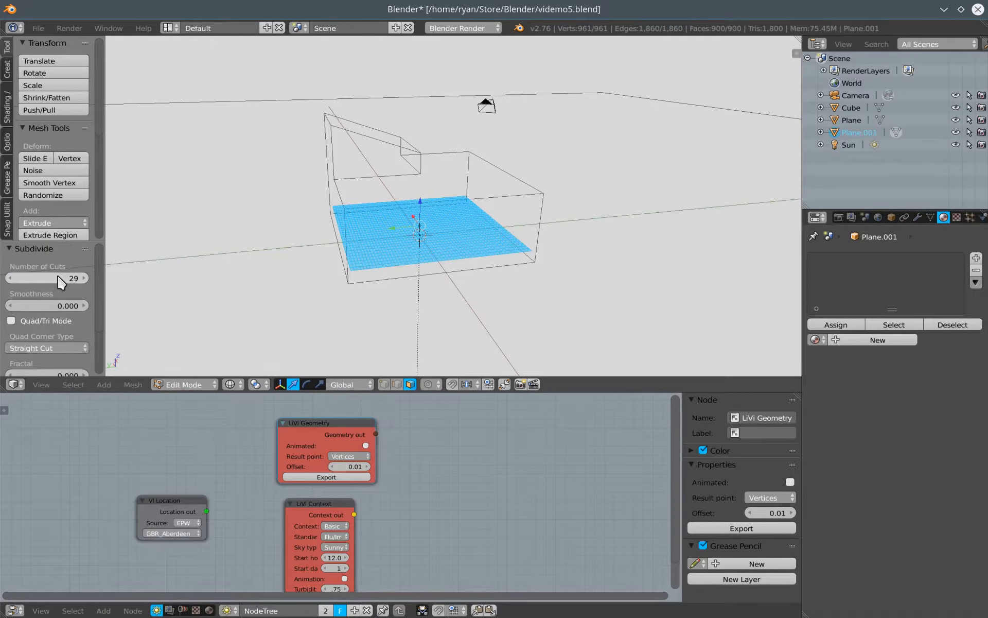
mouse_move(448, 234)
middle_mouse_down()
mouse_move(444, 252)
mouse_move(437, 236)
middle_mouse_up()
scroll(440, 251, "up", 7)
middle_click_drag(436, 273, 444, 240)
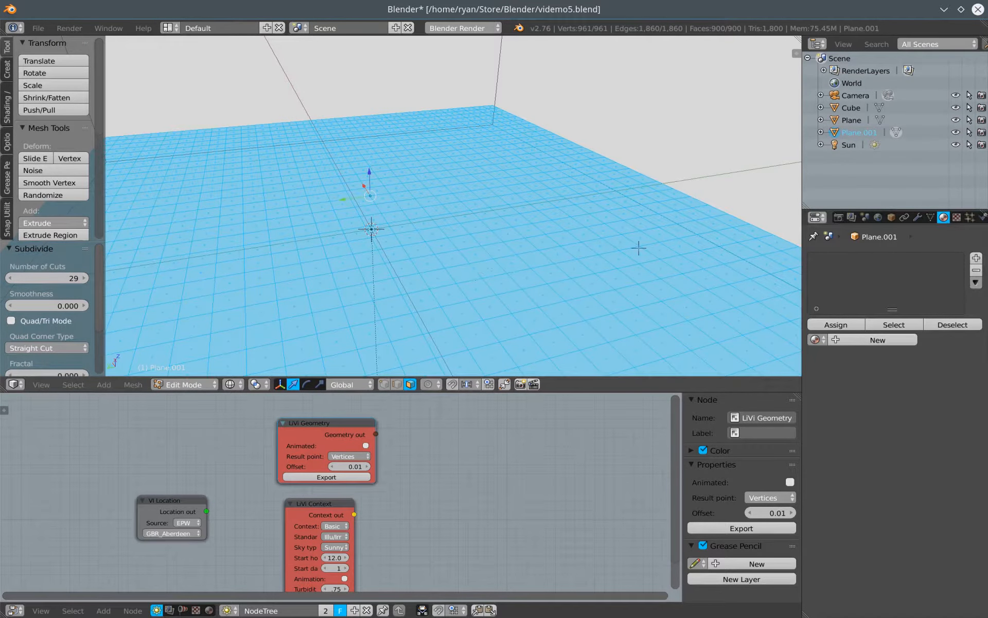
scroll(585, 269, "down", 5)
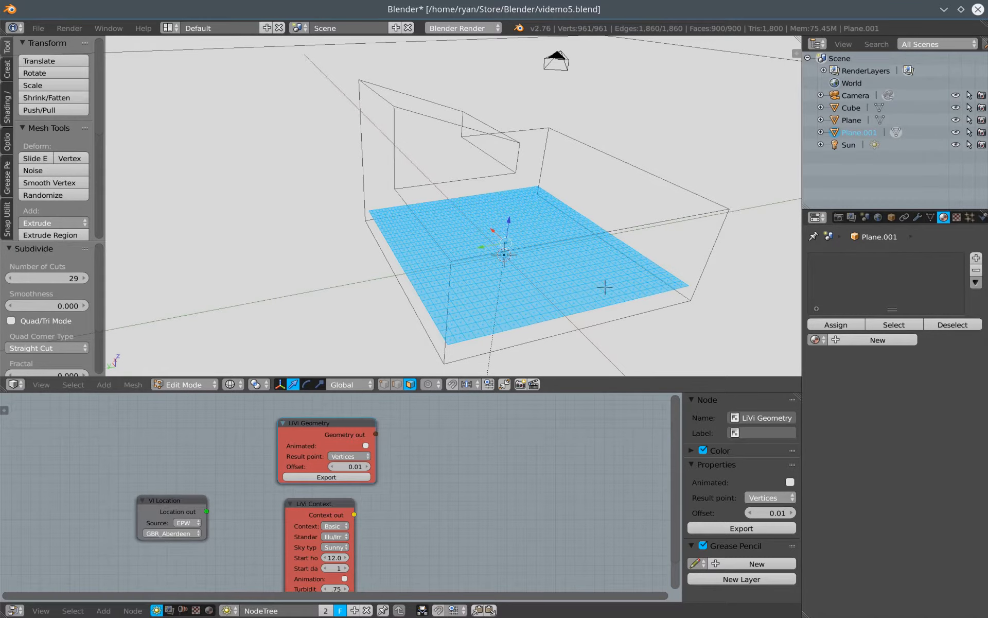
middle_click_drag(580, 283, 563, 278)
key("Tab")
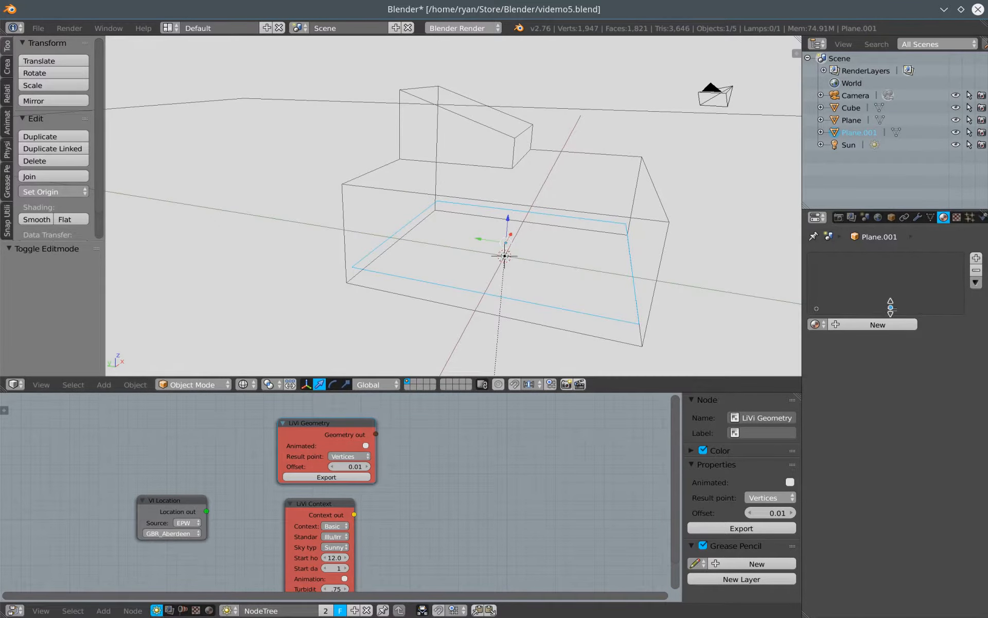
Add a material slot to the sensing plane and create a new material named livisense in it
left_click(976, 260)
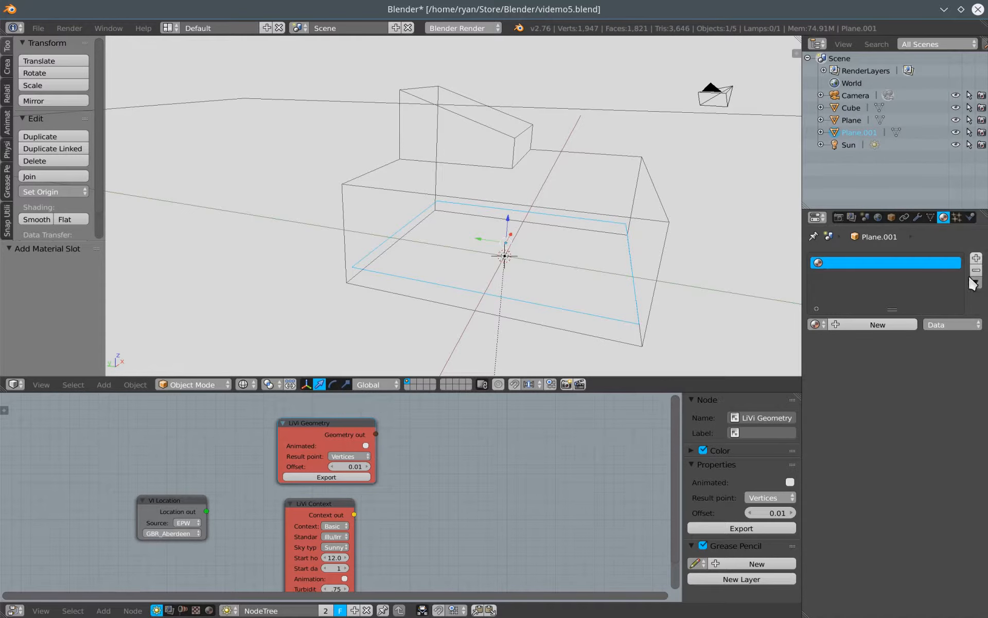
left_click(858, 325)
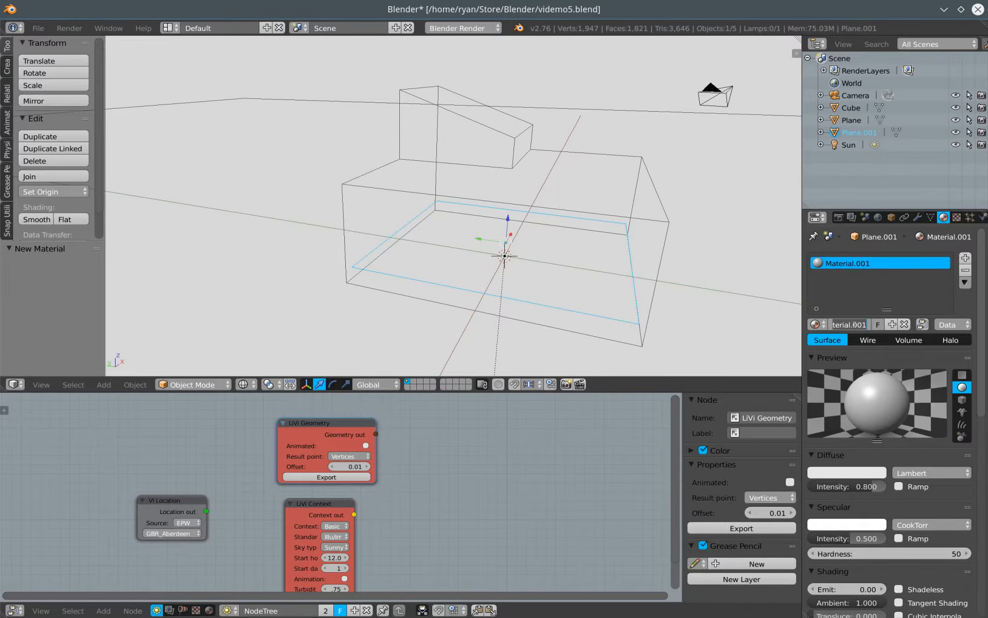
key("BackSpace")
key("Return")
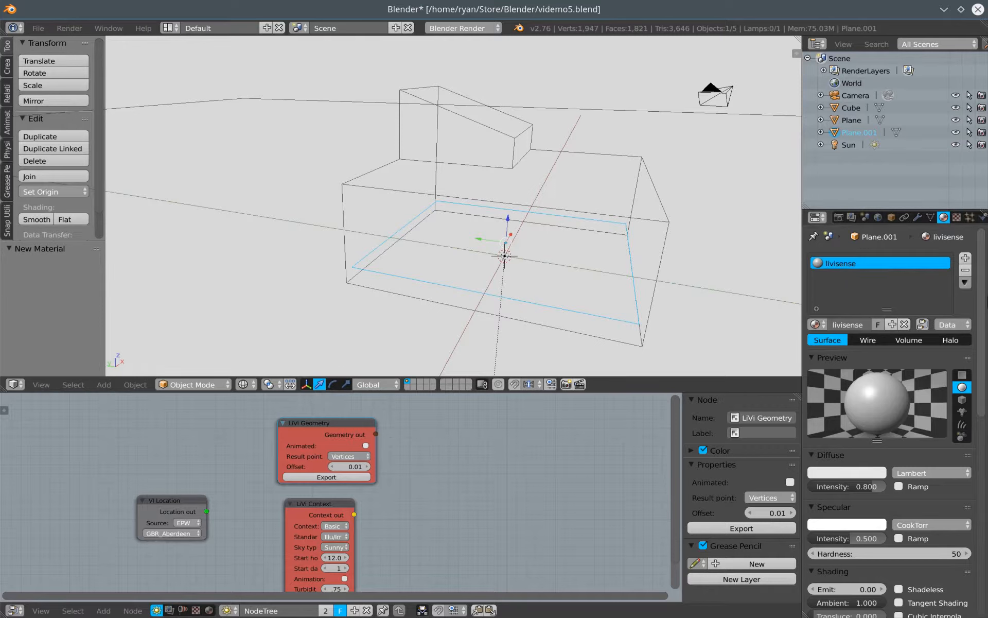
Set the VI-Suite material type of livisense to LiVi sensor
scroll(983, 301, "down", 15)
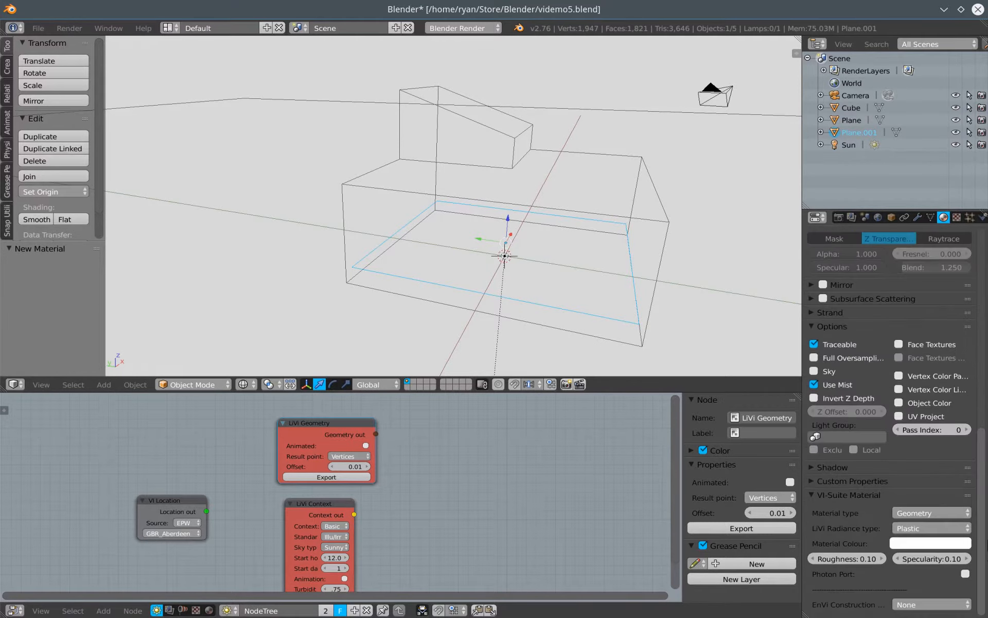
left_click(925, 513)
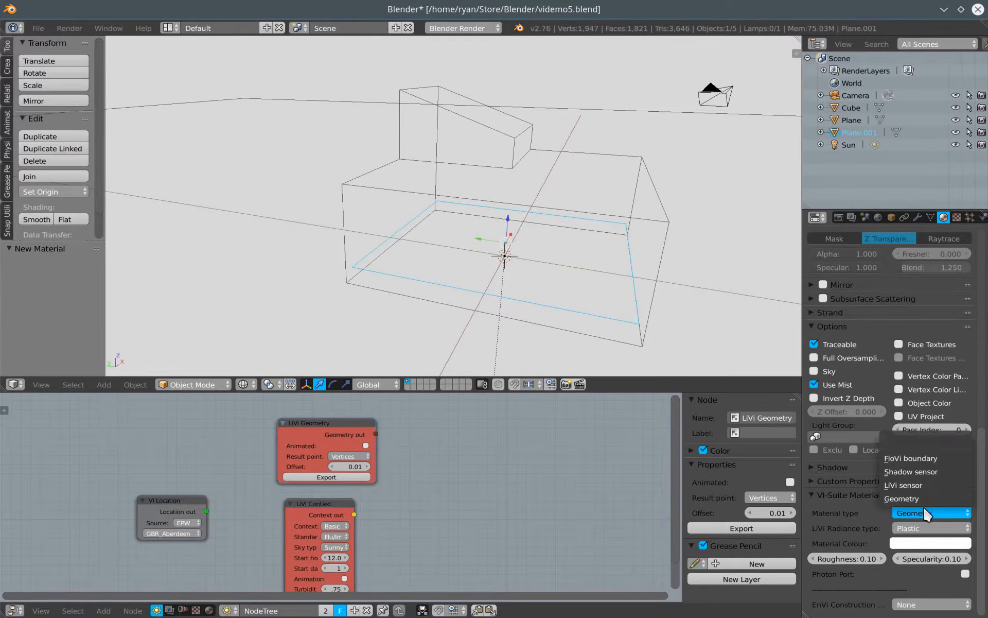
left_click(915, 483)
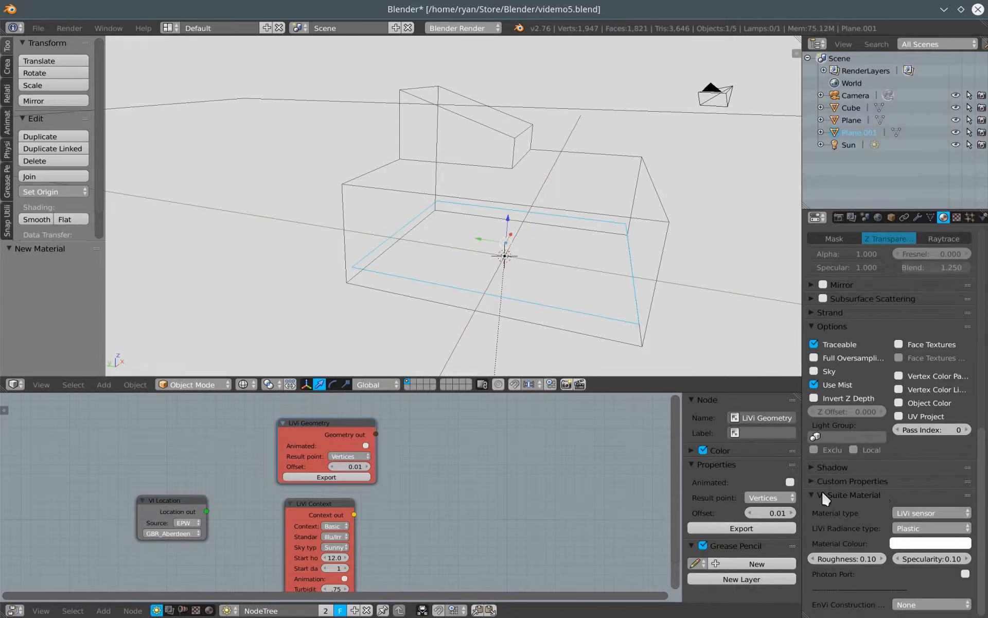
Return the 3D view to solid shading and export the scene geometry from the LiVi Geometry node
middle_click_drag(447, 346, 479, 342)
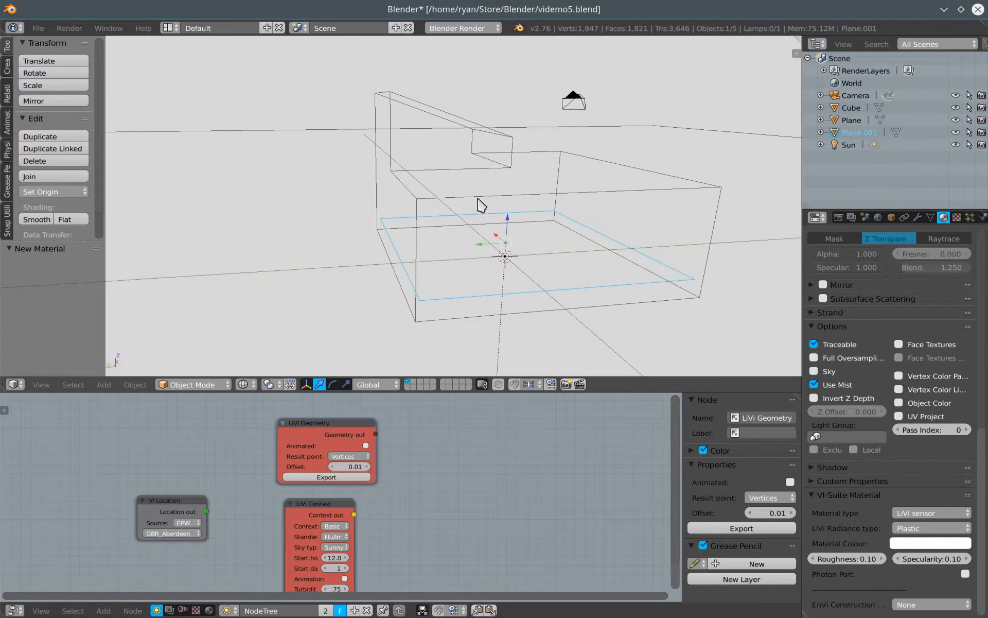
middle_click_drag(495, 240, 536, 244)
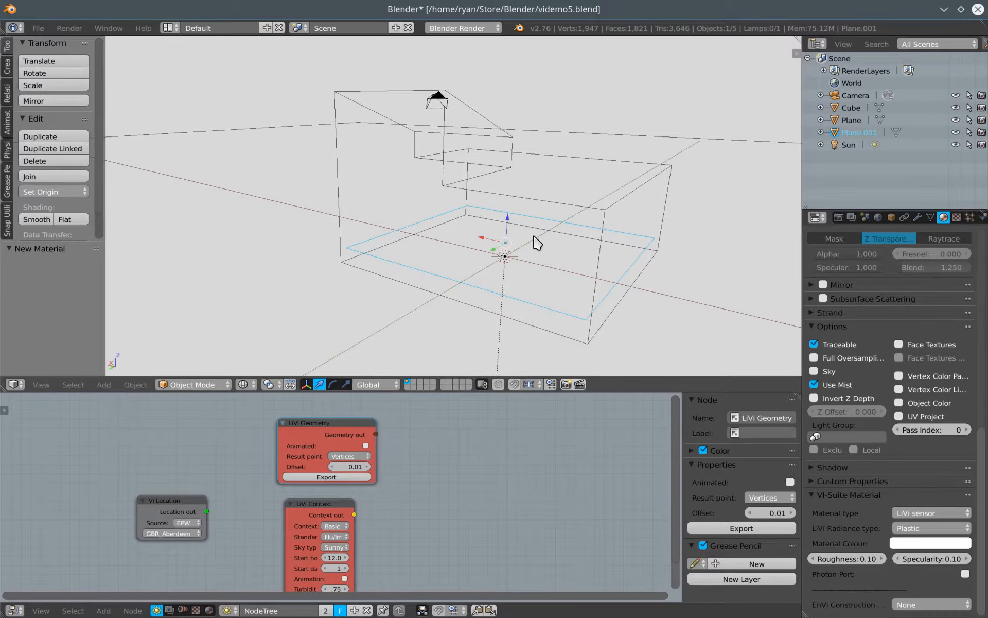
key("z")
mouse_move(551, 242)
middle_mouse_down()
mouse_move(522, 242)
mouse_move(542, 257)
middle_mouse_up()
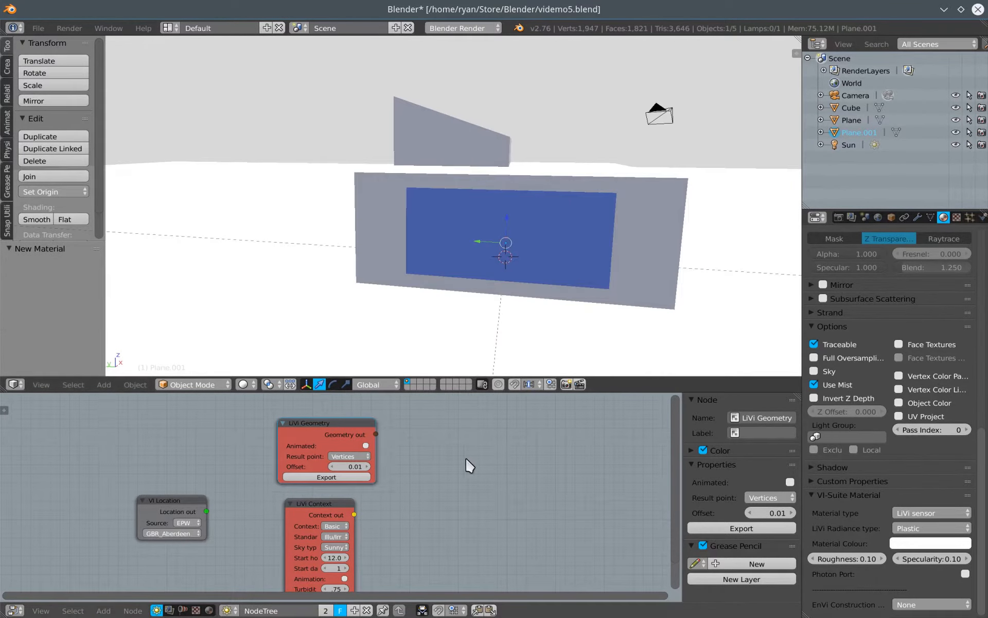
left_click(342, 476)
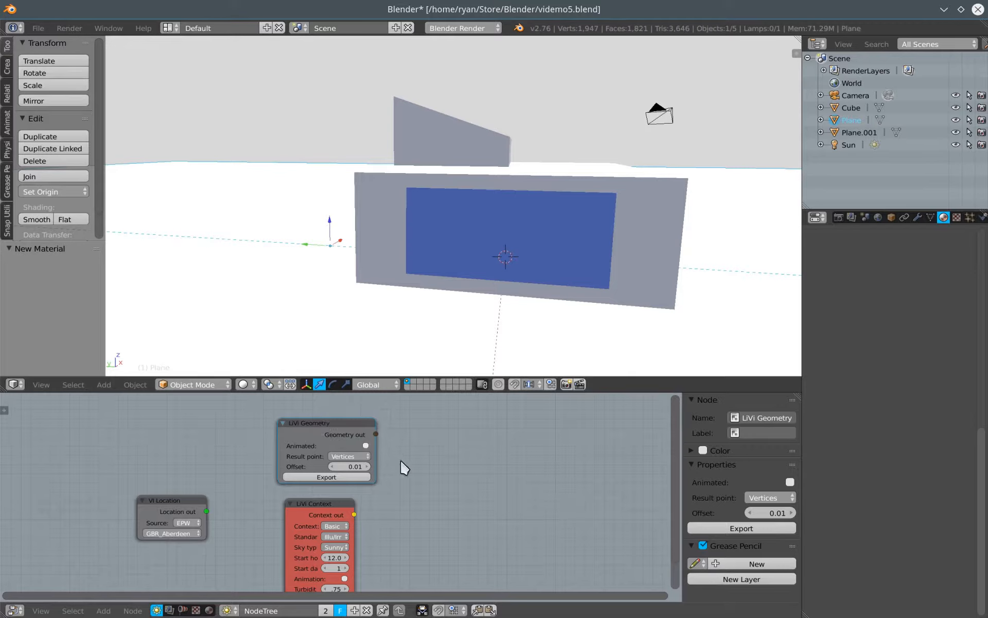
Link the VI Location node's location output to the LiVi Context node and widen the context node to show its option labels
scroll(404, 530, "down", 1)
middle_click_drag(403, 528, 396, 484)
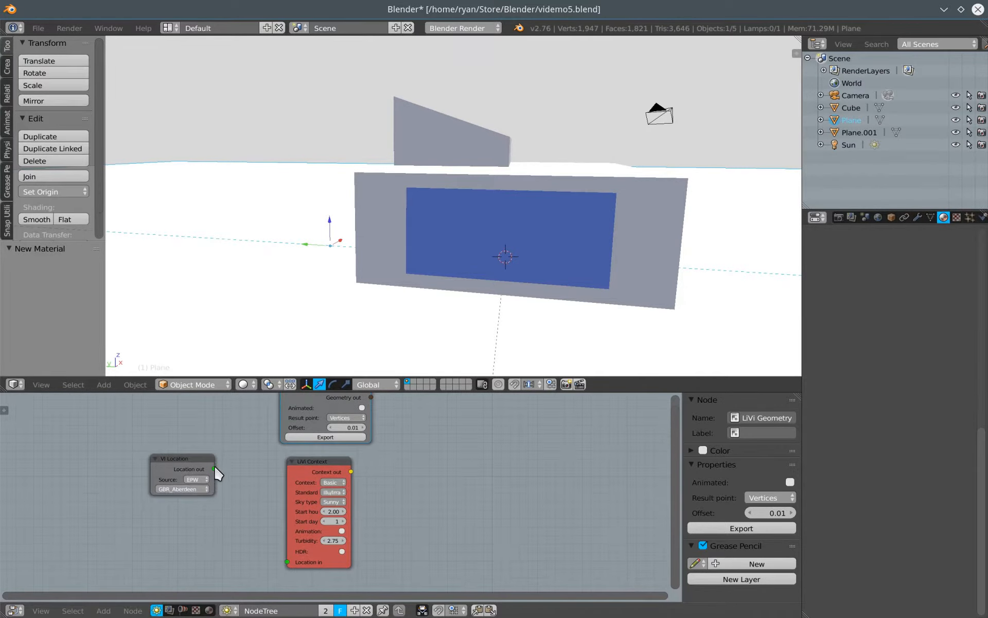
left_click_drag(214, 469, 287, 562)
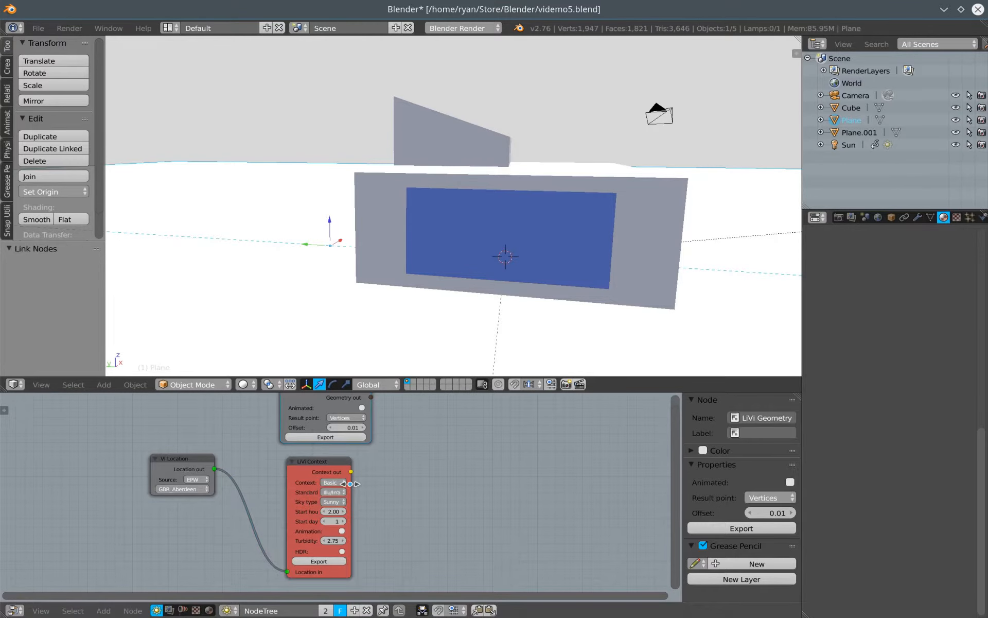
left_click_drag(349, 484, 378, 480)
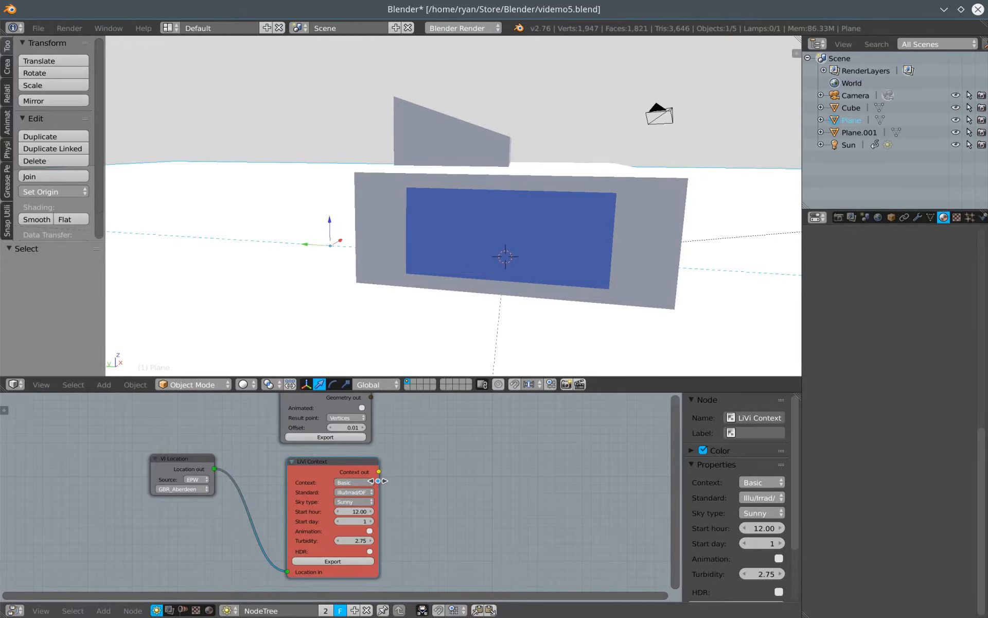
Try the Manual source on the VI Location node and switch it back to EPW
left_click(199, 480)
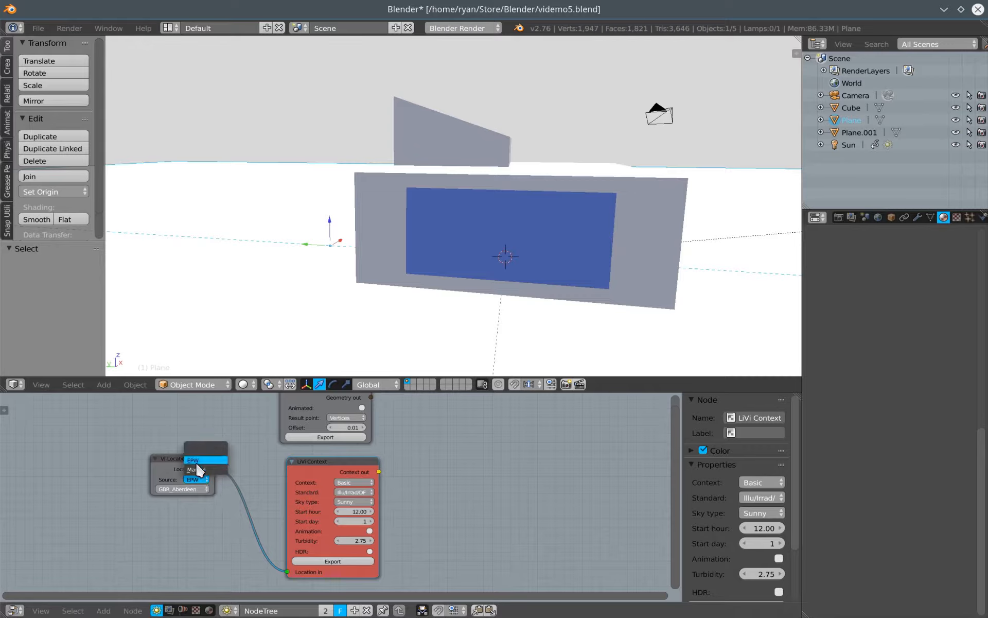
left_click(195, 469)
left_click(197, 478)
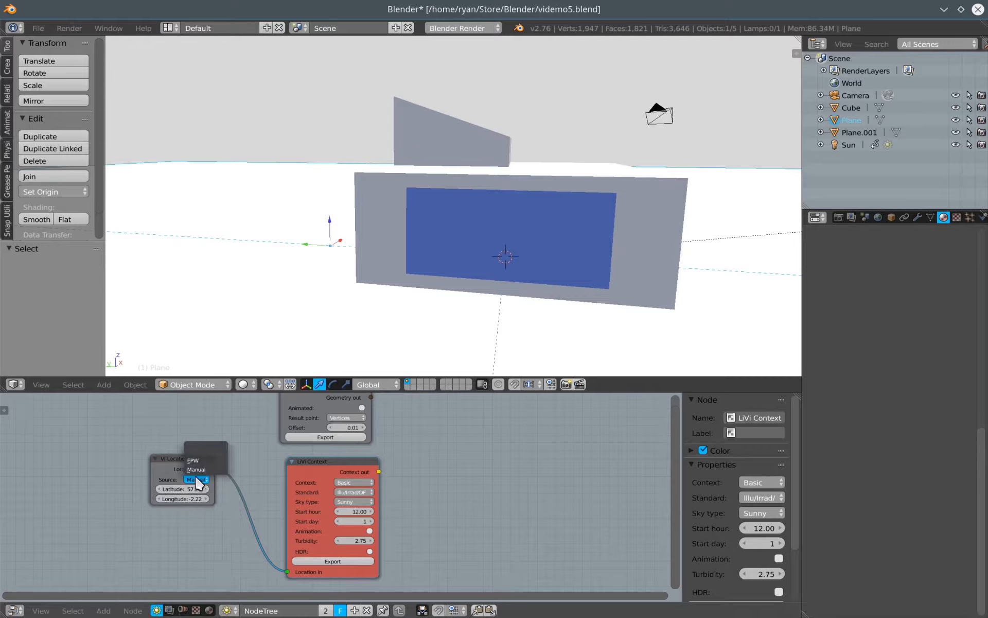
left_click(194, 460)
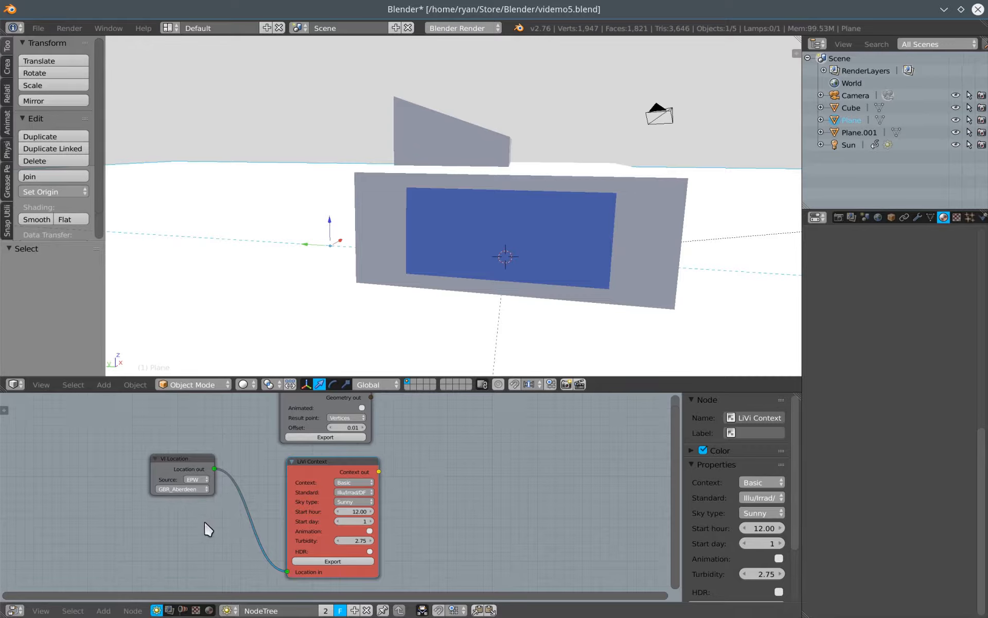
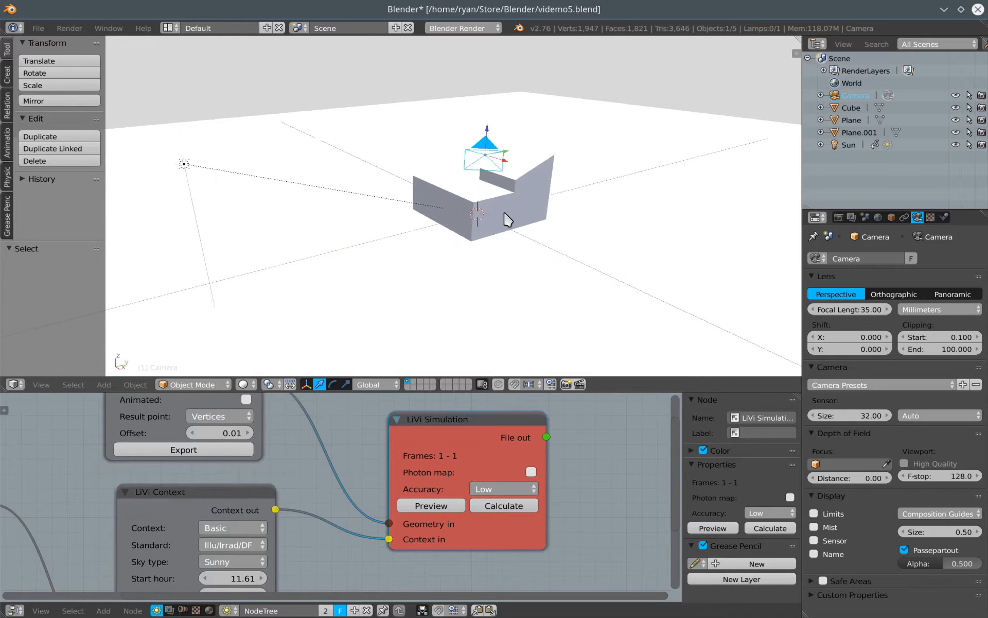
Select the building and align the camera to a perspective view of it that shows the blue glazed faces
right_click(530, 200)
middle_click_drag(556, 205, 425, 214)
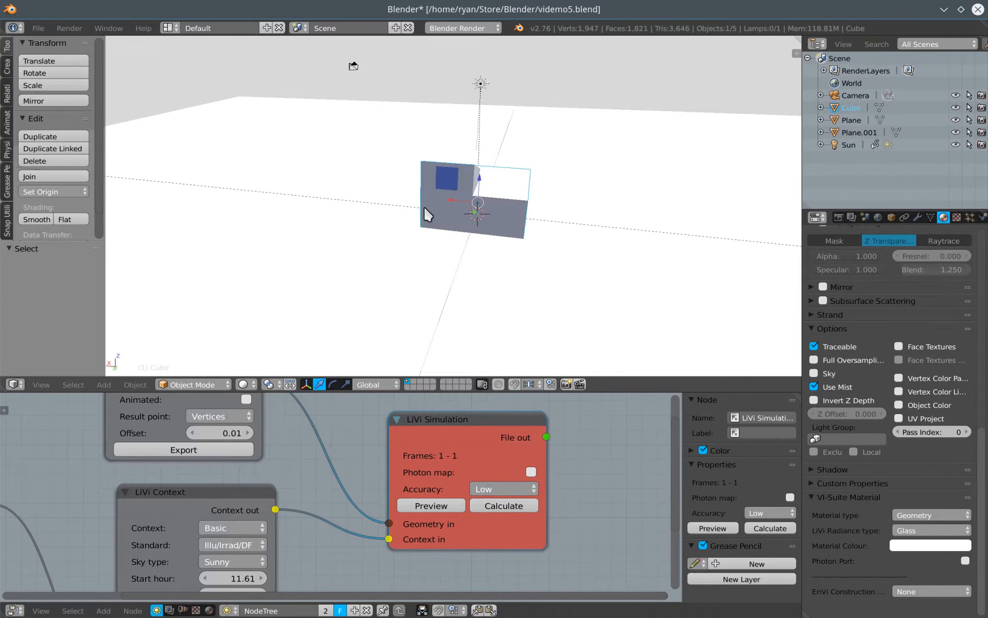
mouse_move(537, 223)
middle_mouse_down()
mouse_move(498, 223)
mouse_move(520, 214)
mouse_move(531, 223)
middle_mouse_up()
scroll(471, 175, "up", 3)
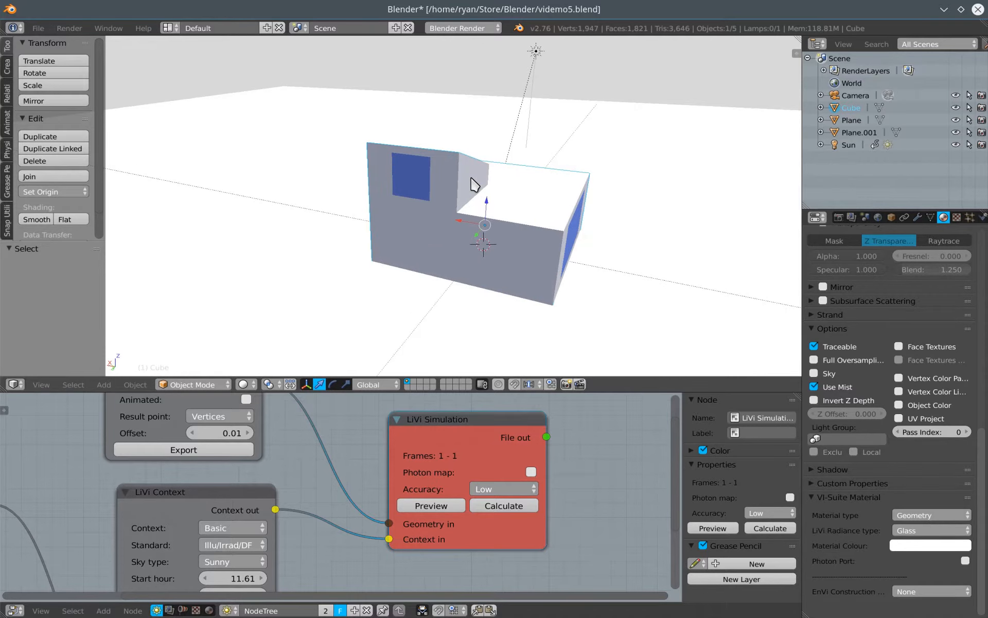
key("ctrl+alt+KP_0")
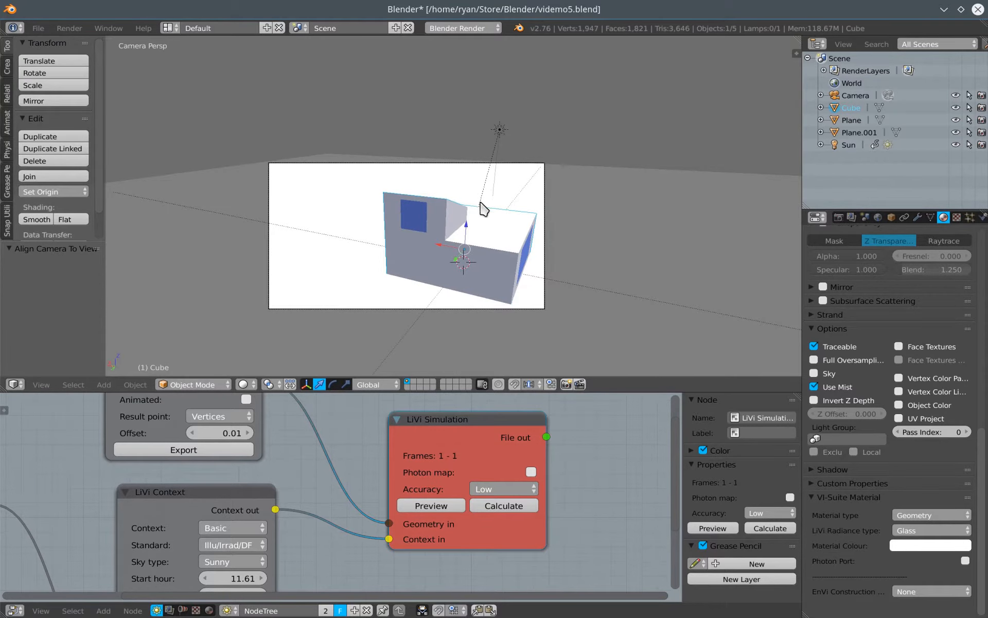
Open the LiVi Simulation node's preview and restore its window to a smaller size in the middle of the screen
left_click(431, 503)
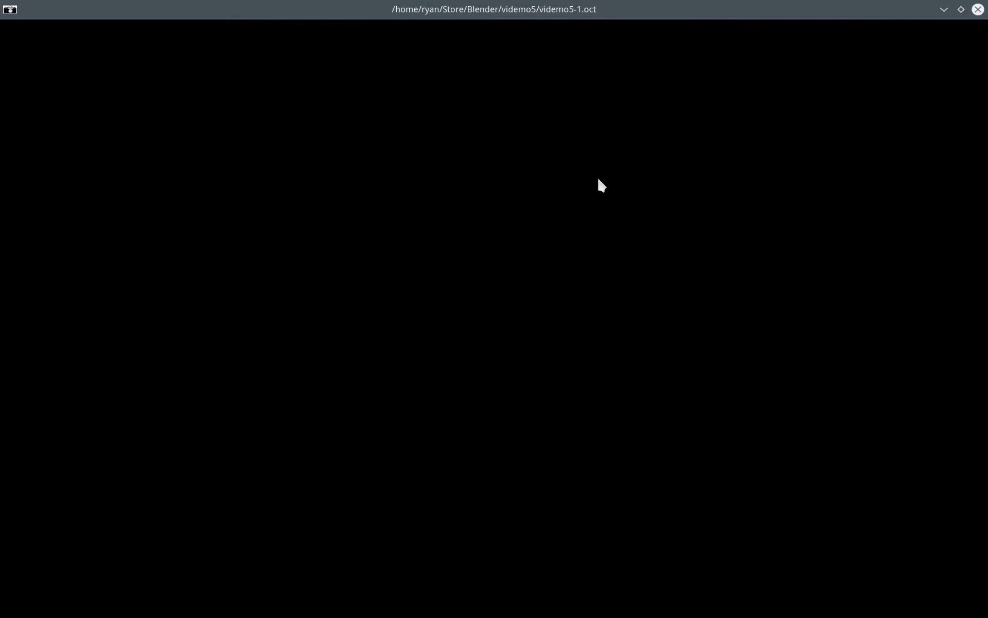
left_click(961, 9)
left_click_drag(691, 20, 552, 129)
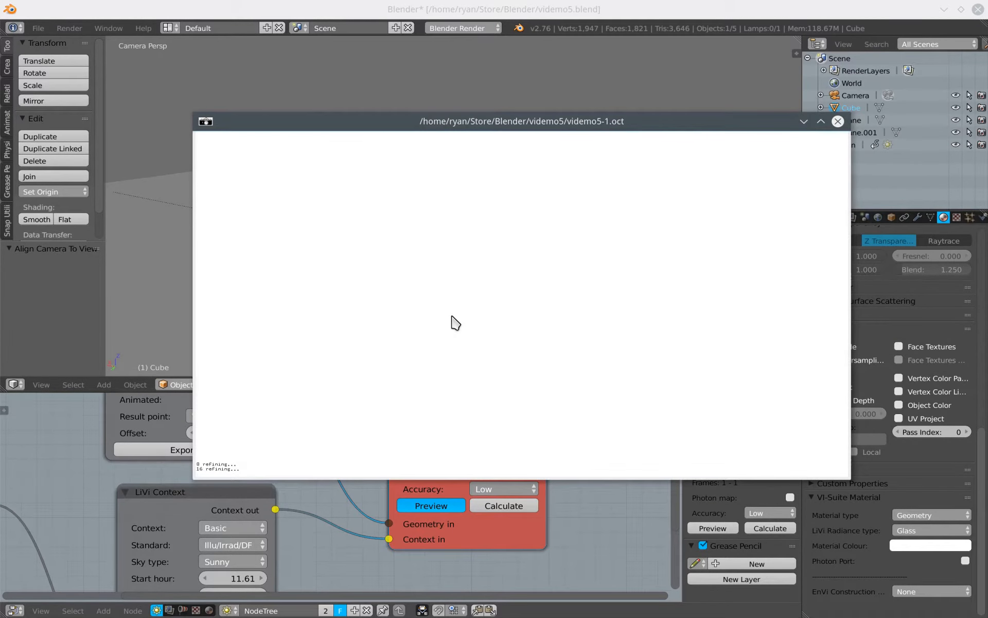
Adjust the preview's exposure by sampling points on the building wall and the bright background, and close the preview
type("e")
key("Return")
left_click(483, 322)
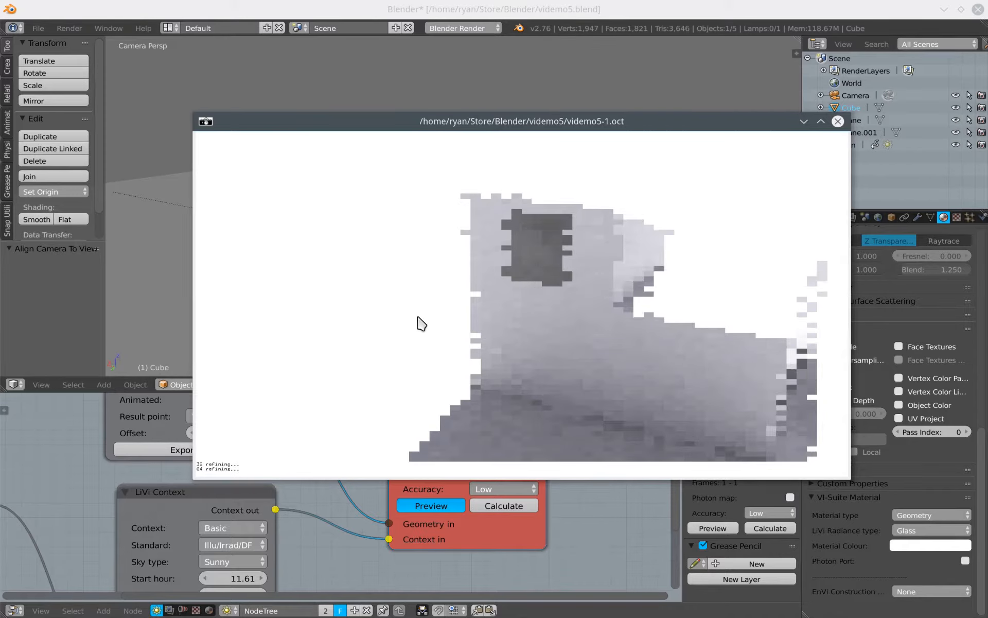
key("Return")
left_click(402, 326)
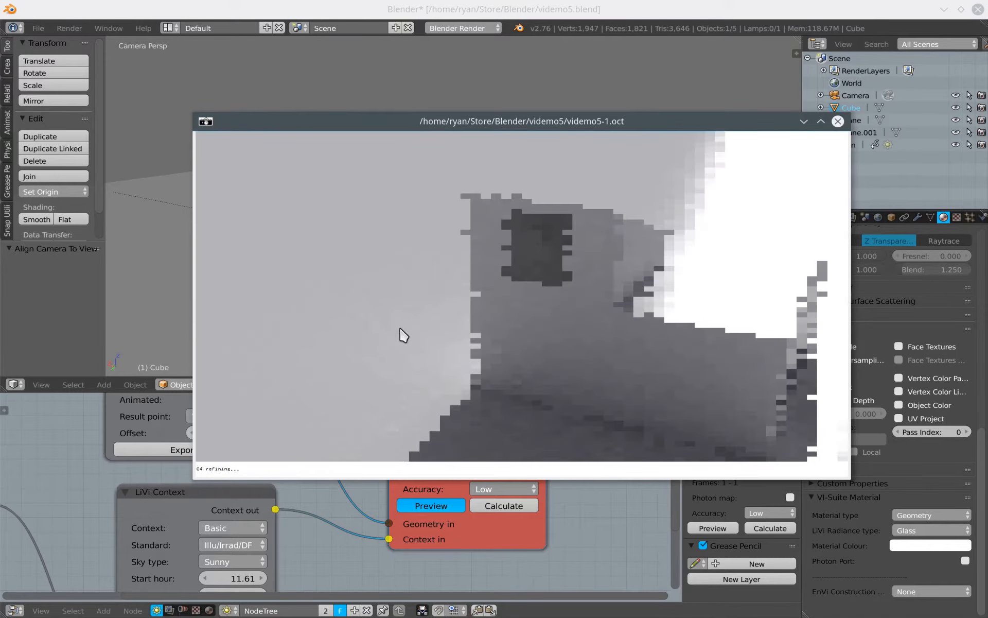
key("e")
key("Return")
left_click(790, 247)
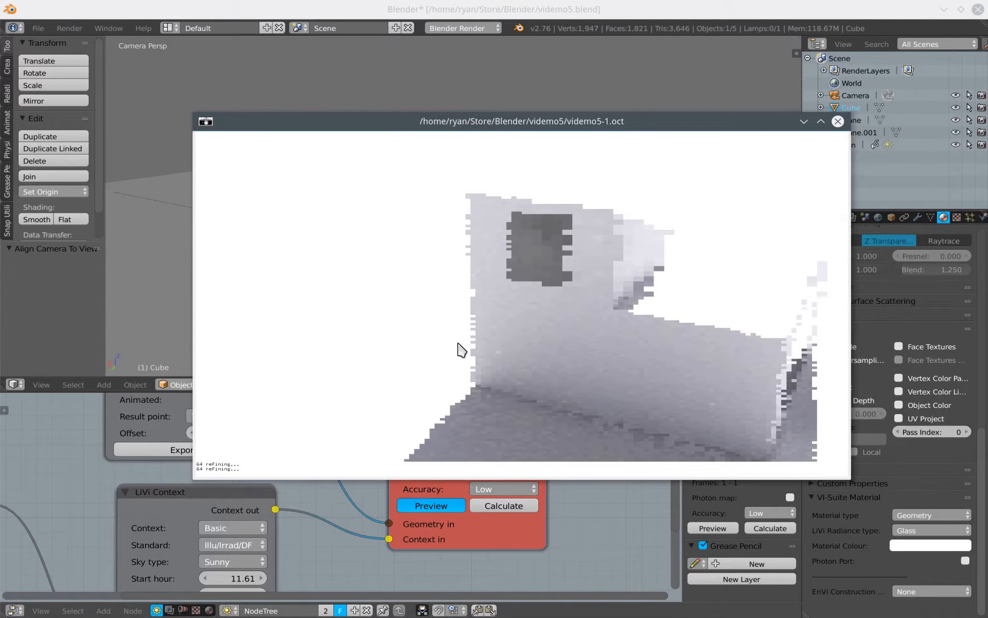
type("q")
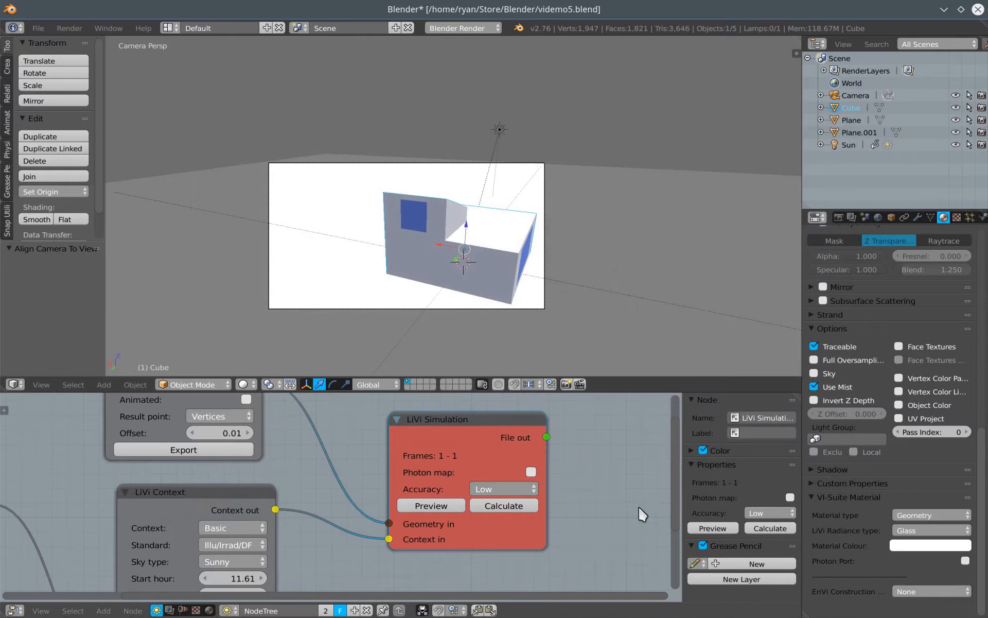
Calculate the lighting results from the LiVi Simulation node at Low accuracy
left_click(509, 506)
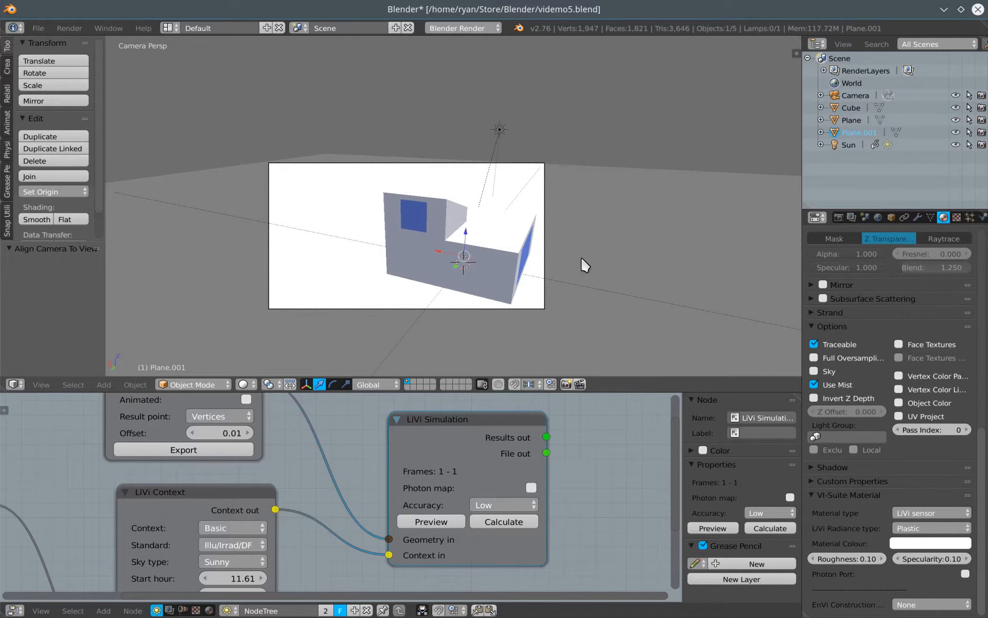
middle_click_drag(580, 255, 584, 232)
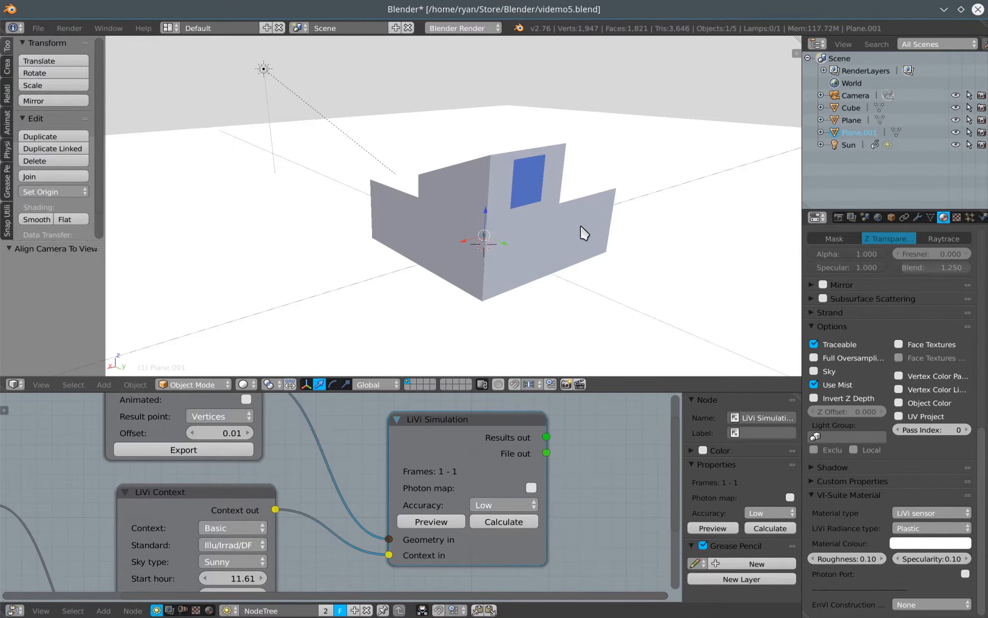
Show the calculated LiVi results in the 3D view with Radiance Display and hide the tool shelf covering the legend
left_click(795, 52)
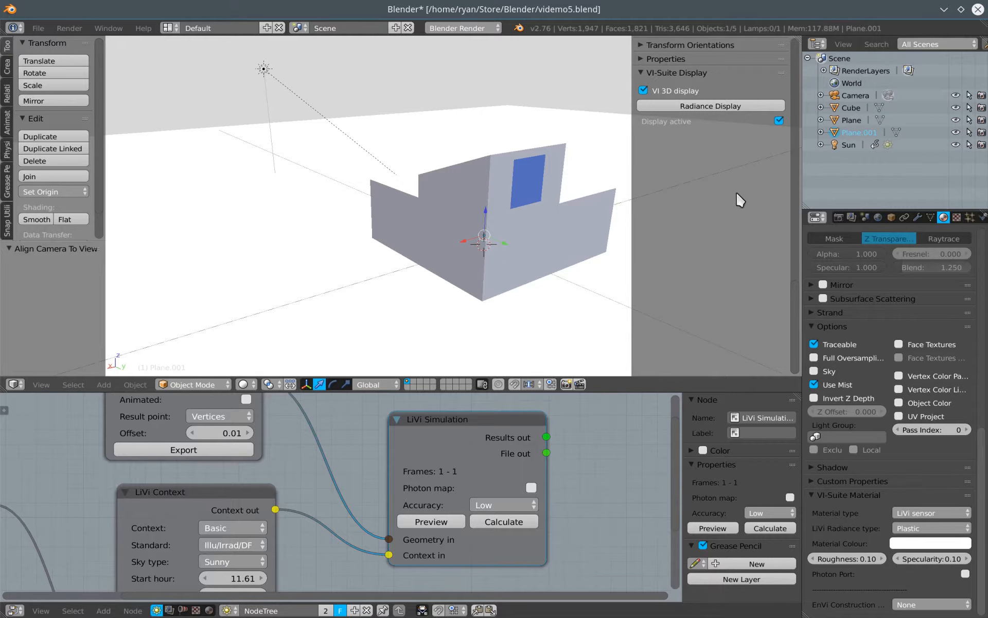
left_click(727, 107)
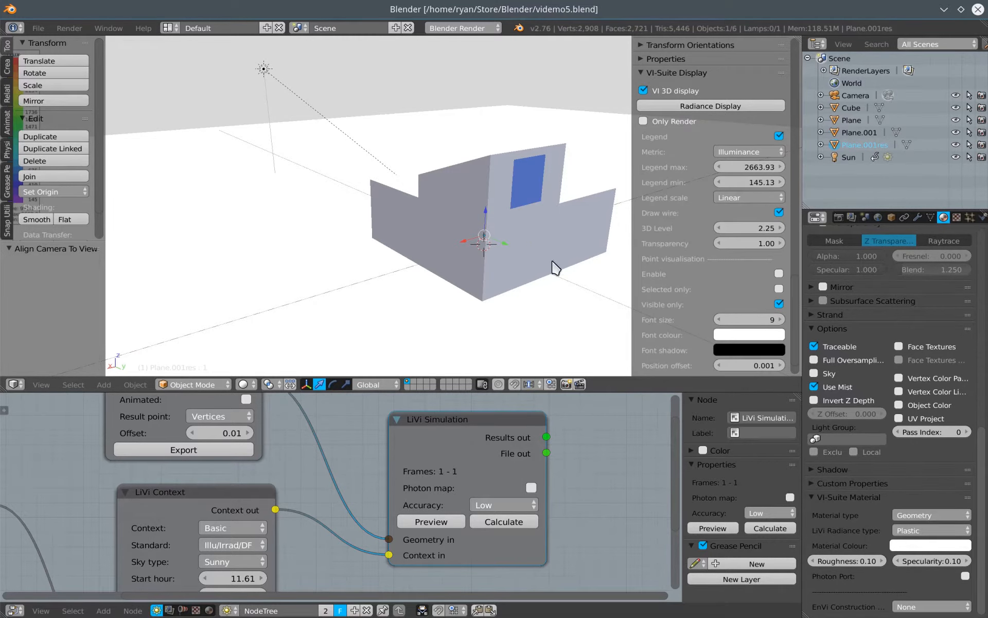
middle_click_drag(555, 269, 454, 249)
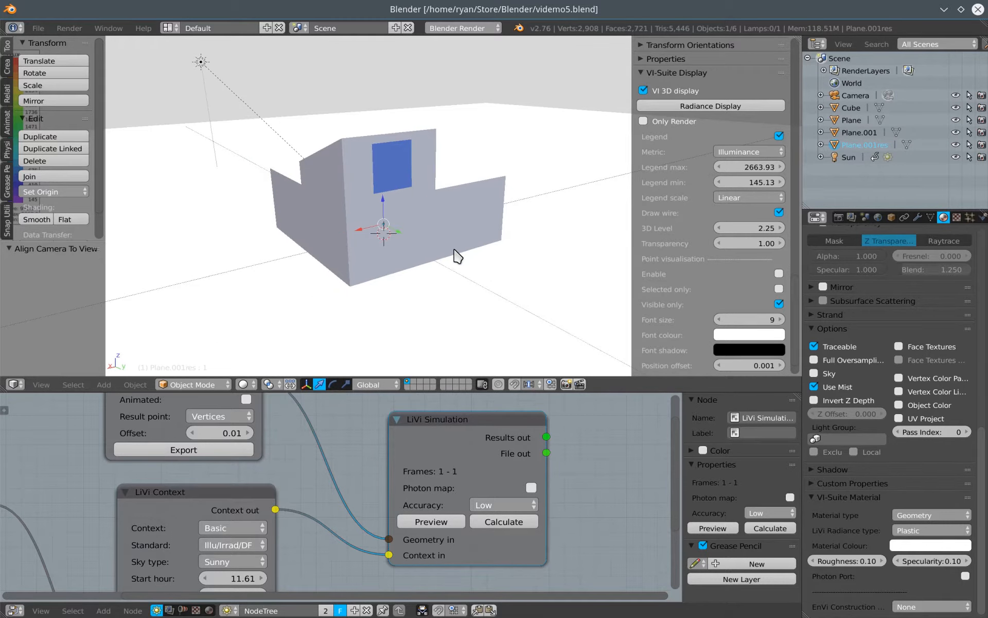
key("t")
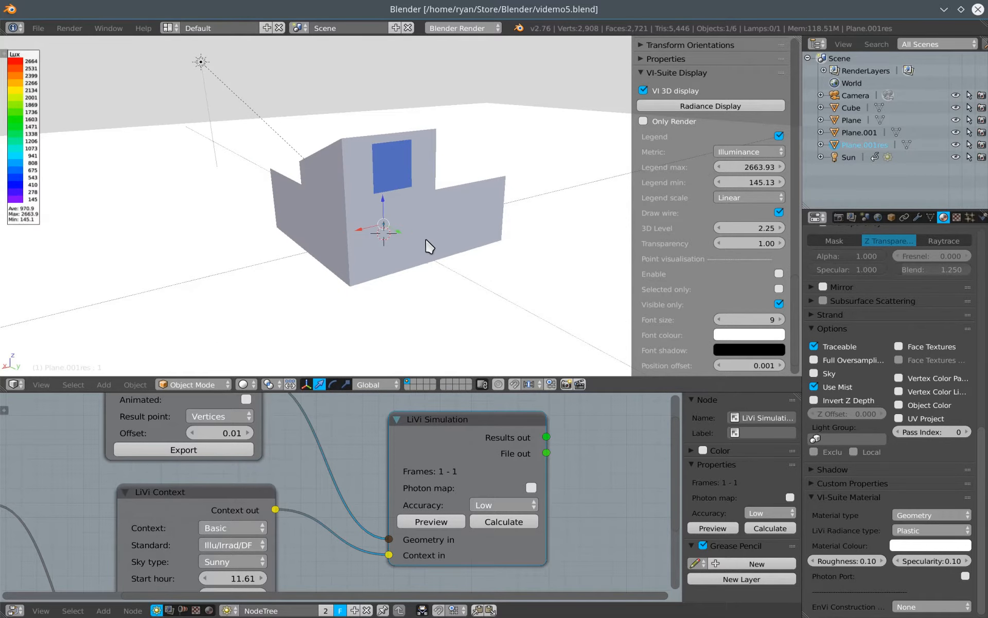
Select the building and set its maximum draw type to Wire so the interior sensing plane can be seen
middle_click_drag(428, 241, 364, 234)
right_click(371, 177)
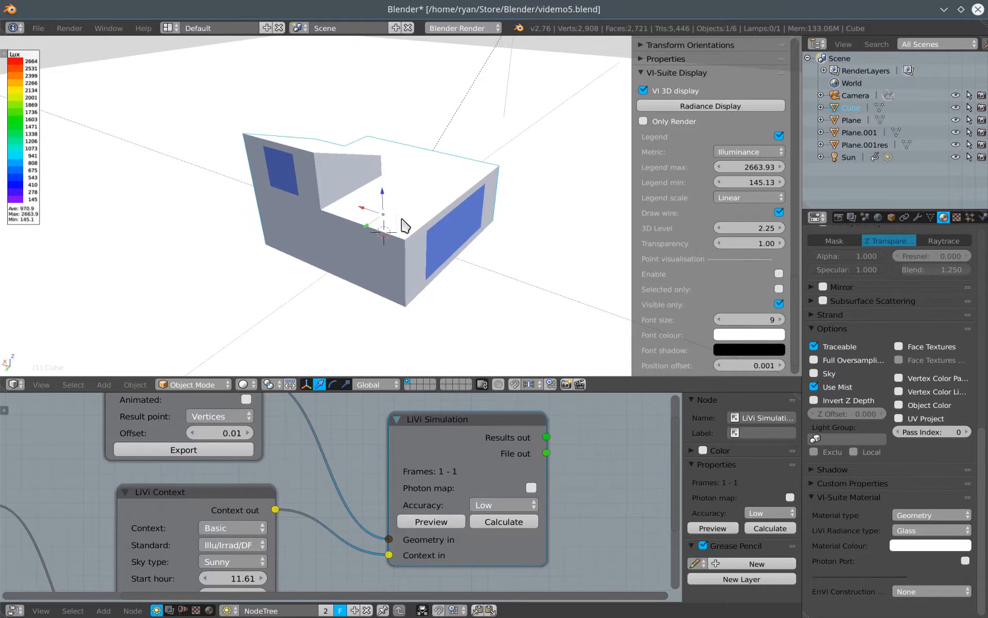
left_click(889, 217)
left_click(815, 587)
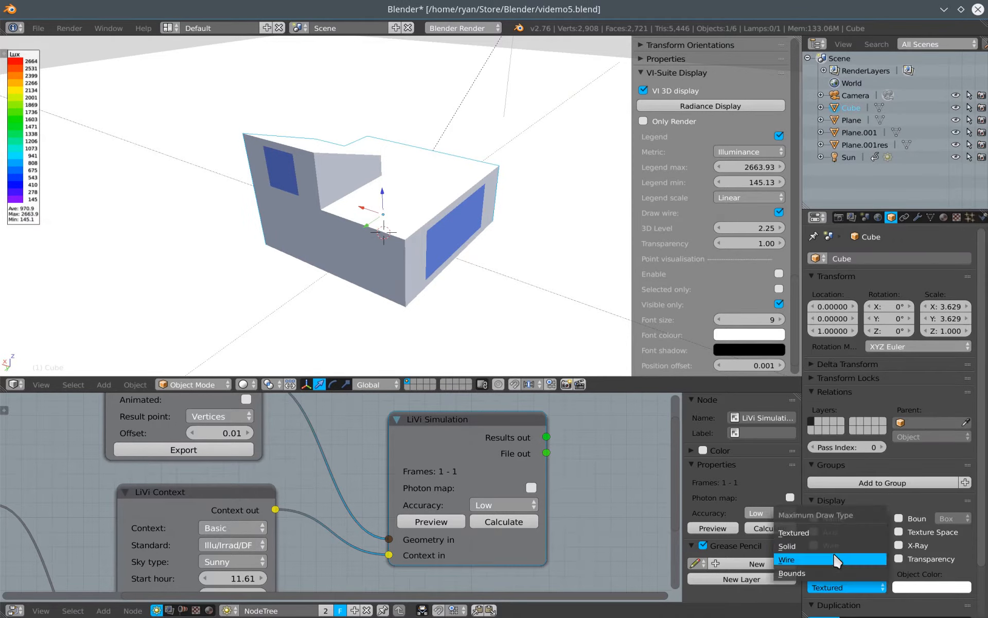
left_click(833, 556)
middle_click_drag(352, 300, 377, 272)
scroll(401, 256, "up", 5)
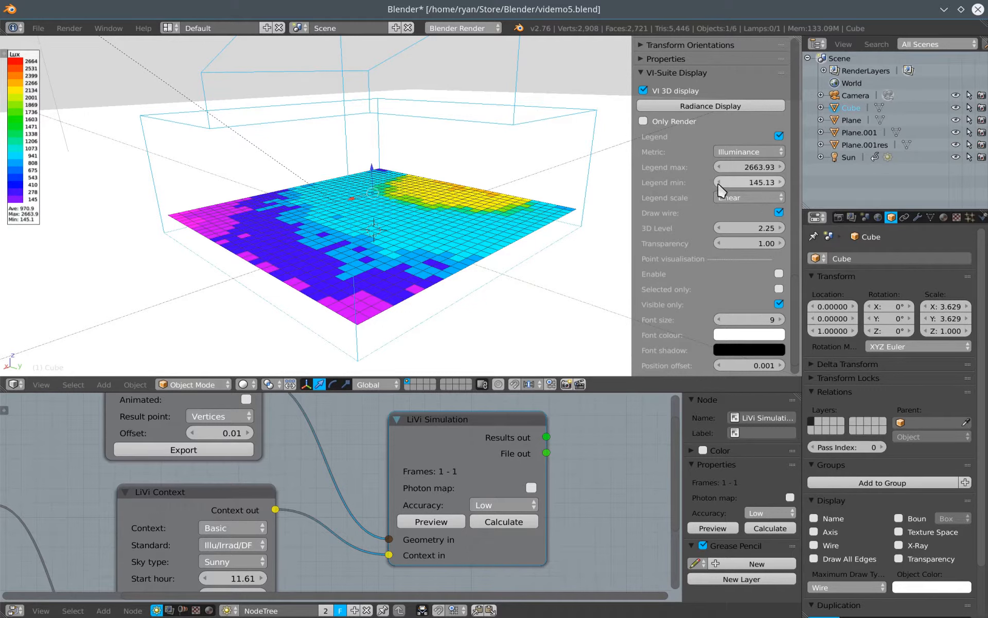
Set the displayed results metric to Irradiance and flatten the results plane with a 3D level of 0.00
left_click(739, 151)
left_click(737, 122)
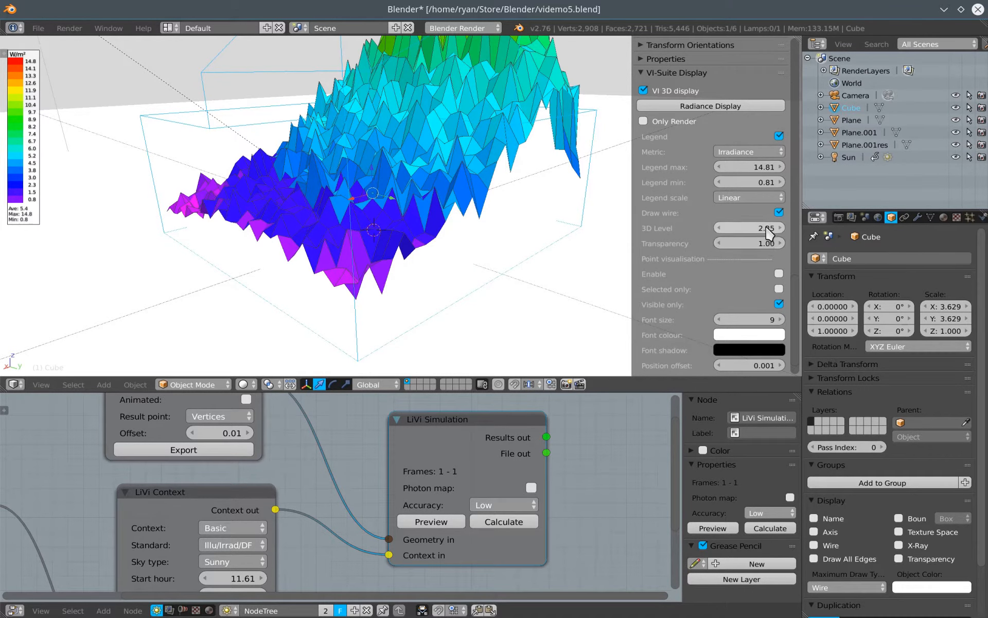
left_click_drag(762, 229, 566, 246)
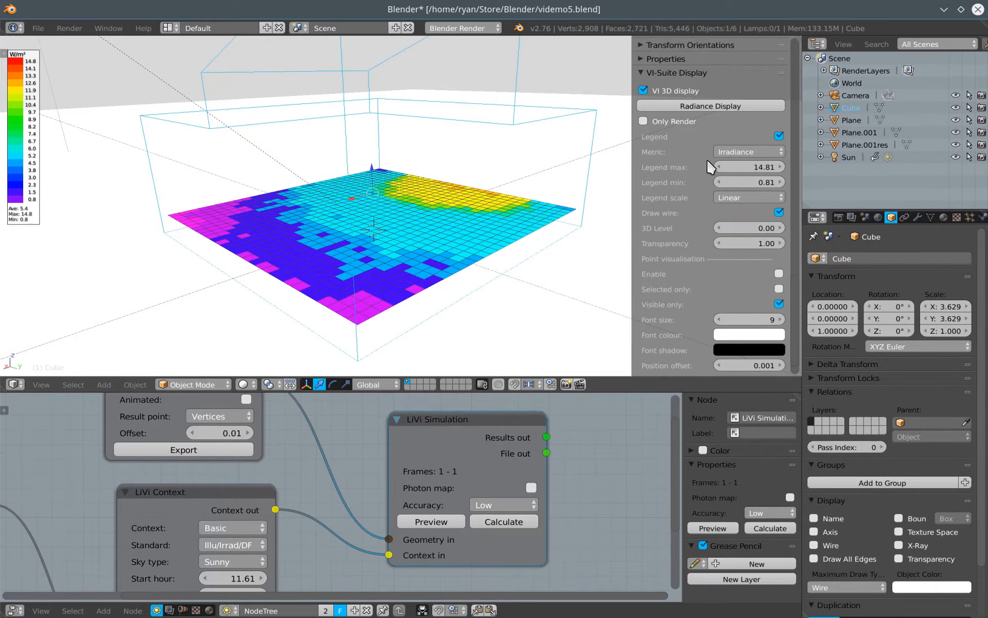
Switch the results metric to DF, to Irradiance and back to DF, and keep the LiVi Context's sky type at Sunny
left_click(739, 152)
left_click(733, 107)
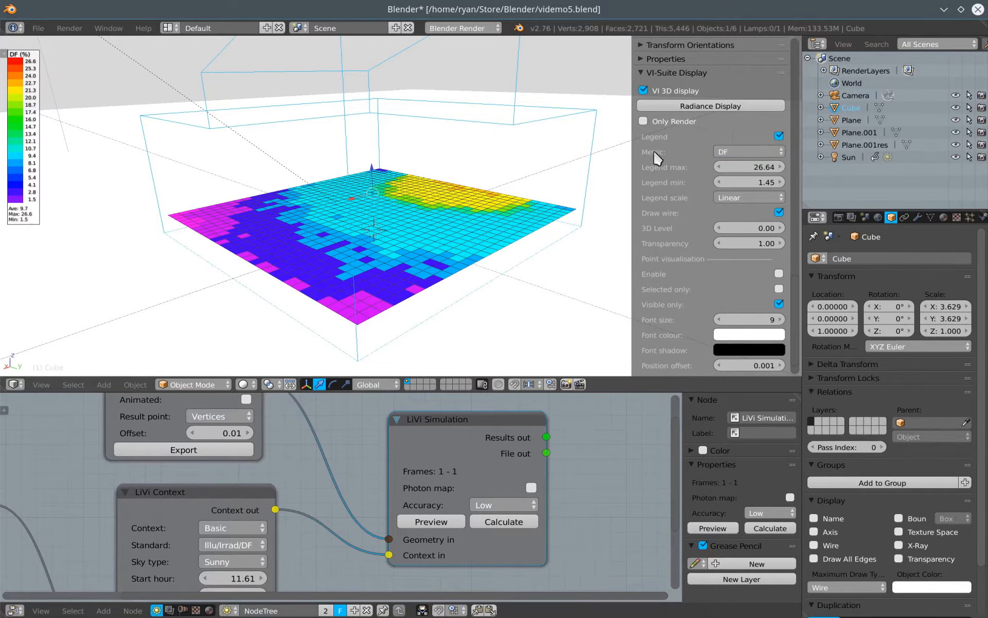
left_click(737, 152)
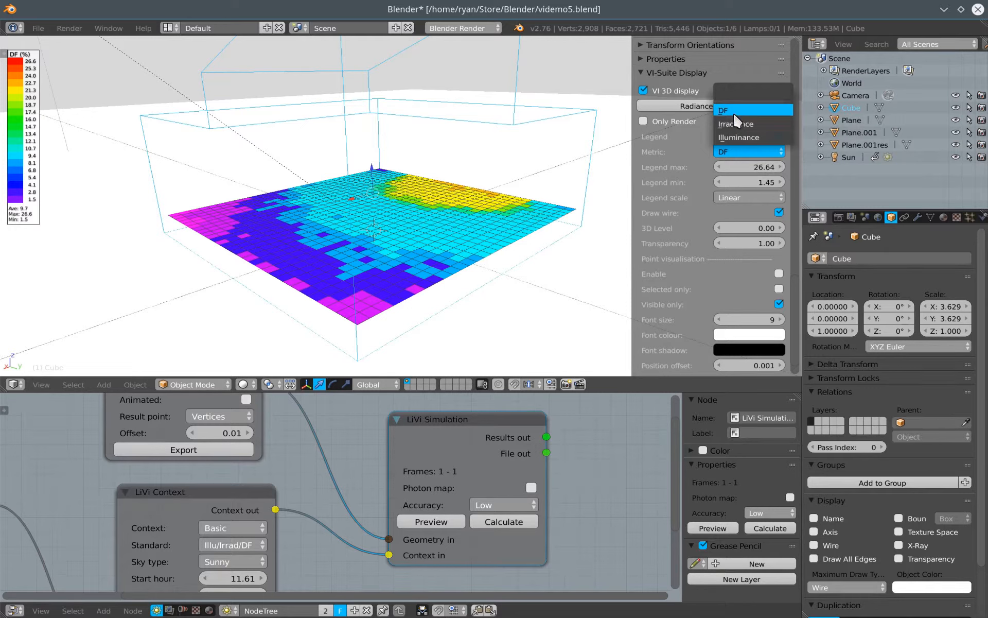
left_click(736, 123)
left_click(734, 151)
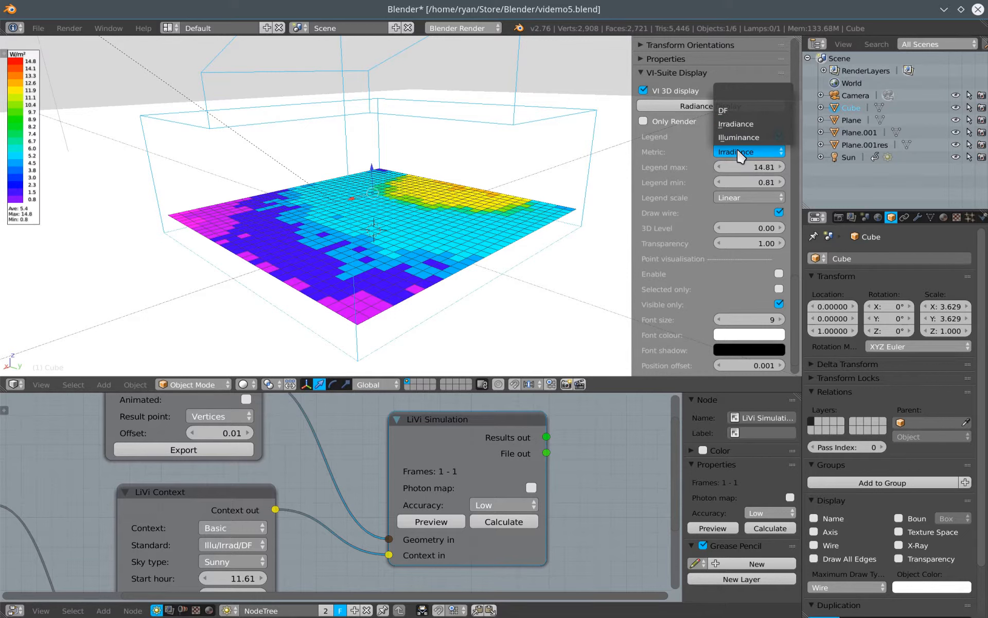
left_click(723, 111)
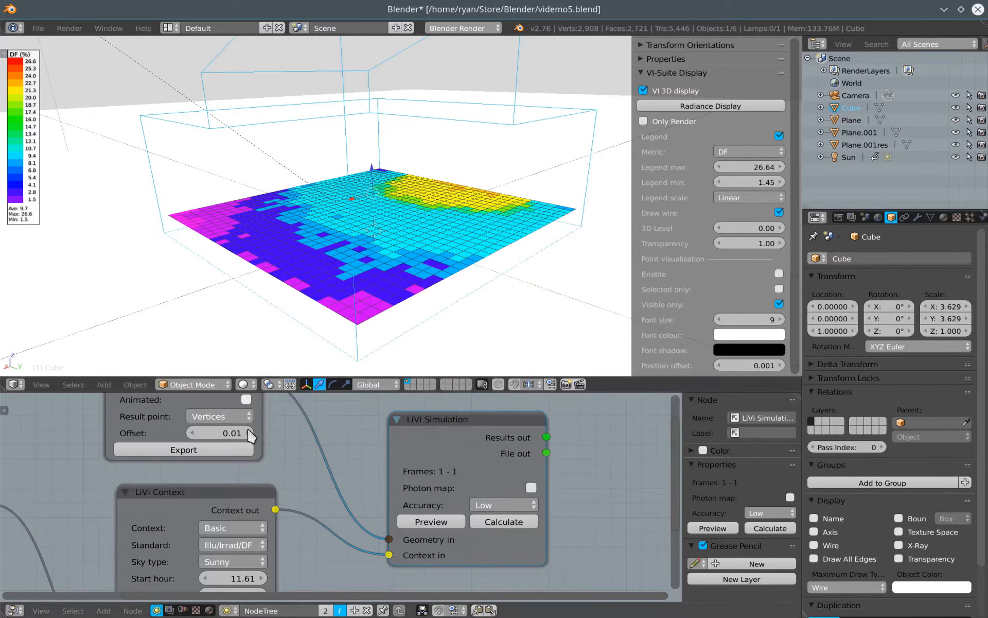
left_click(237, 561)
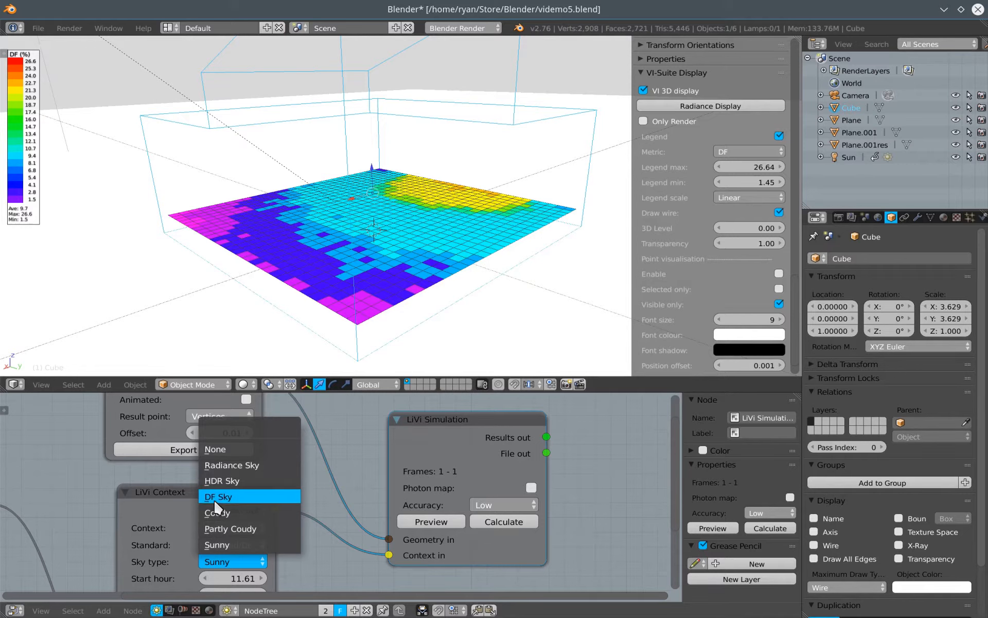
left_click(217, 539)
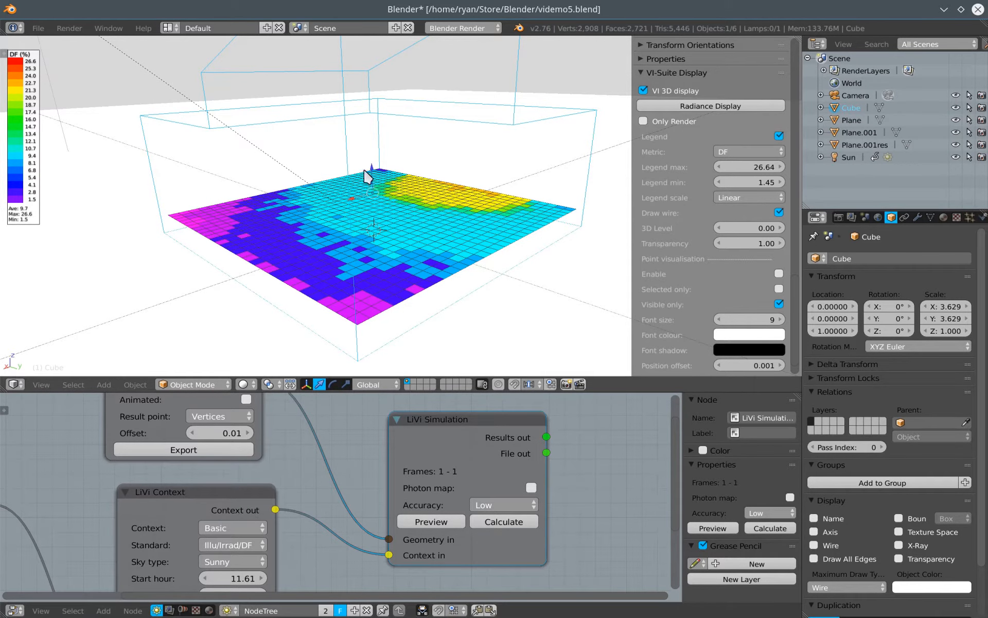
Set the results metric to Illuminance and switch the legend off and on again
middle_click_drag(455, 246, 430, 148)
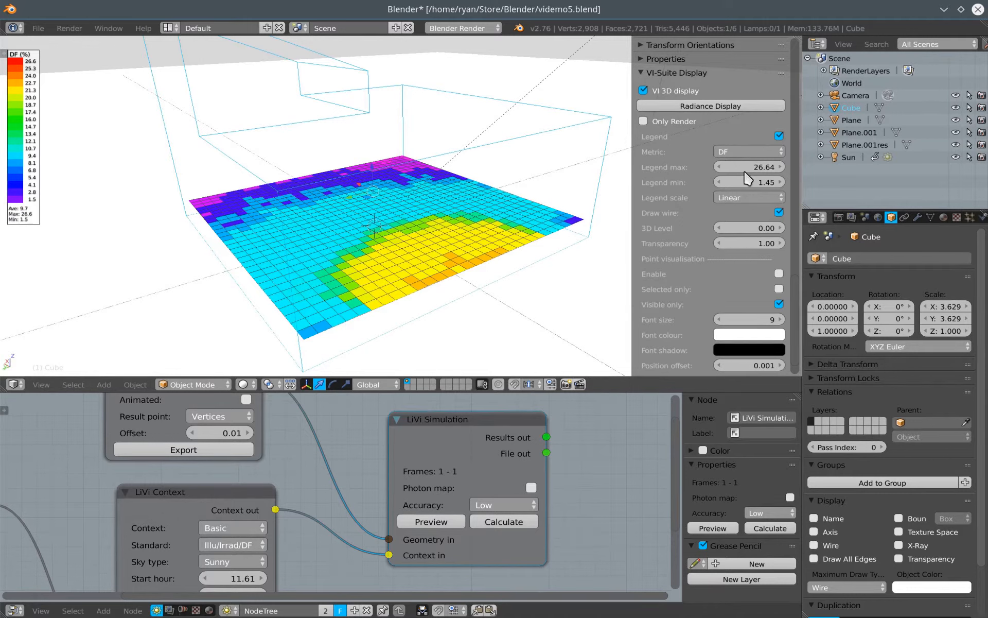
left_click(744, 152)
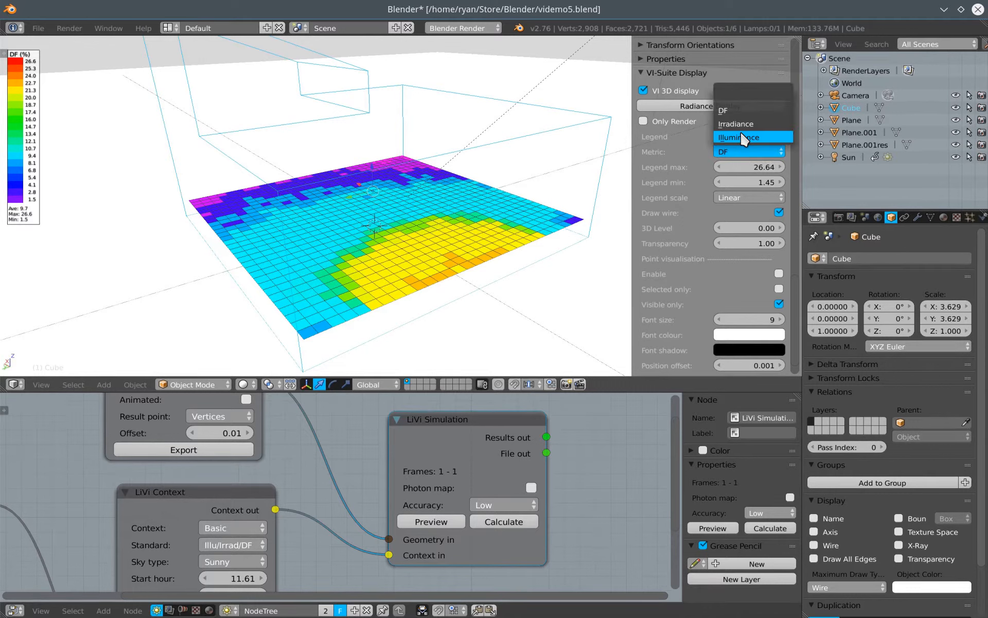
left_click(741, 135)
mouse_move(371, 282)
middle_mouse_down()
mouse_move(404, 274)
mouse_move(379, 294)
middle_mouse_up()
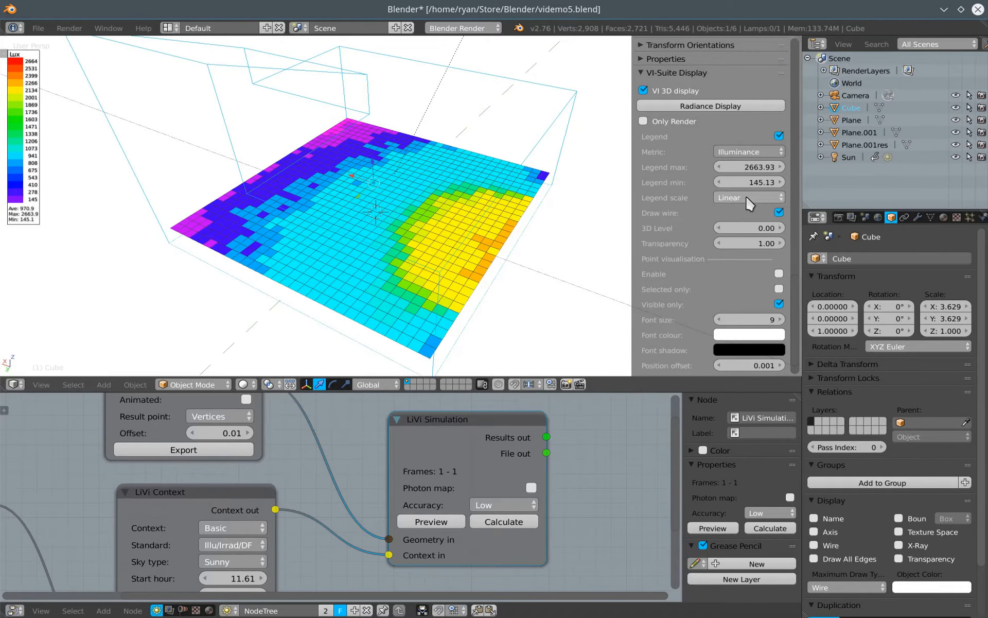
left_click(779, 136)
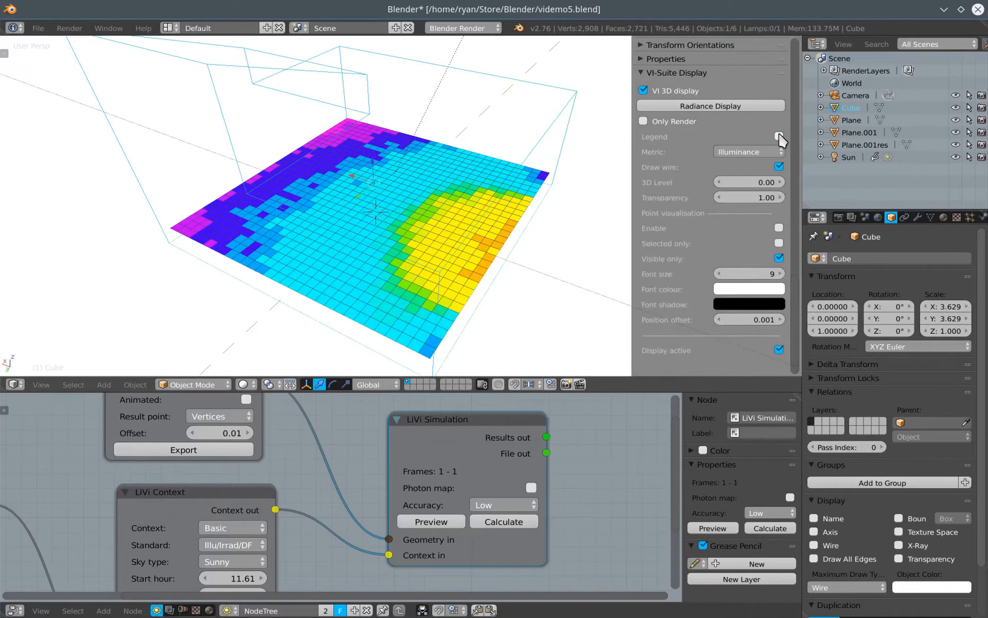
left_click(779, 136)
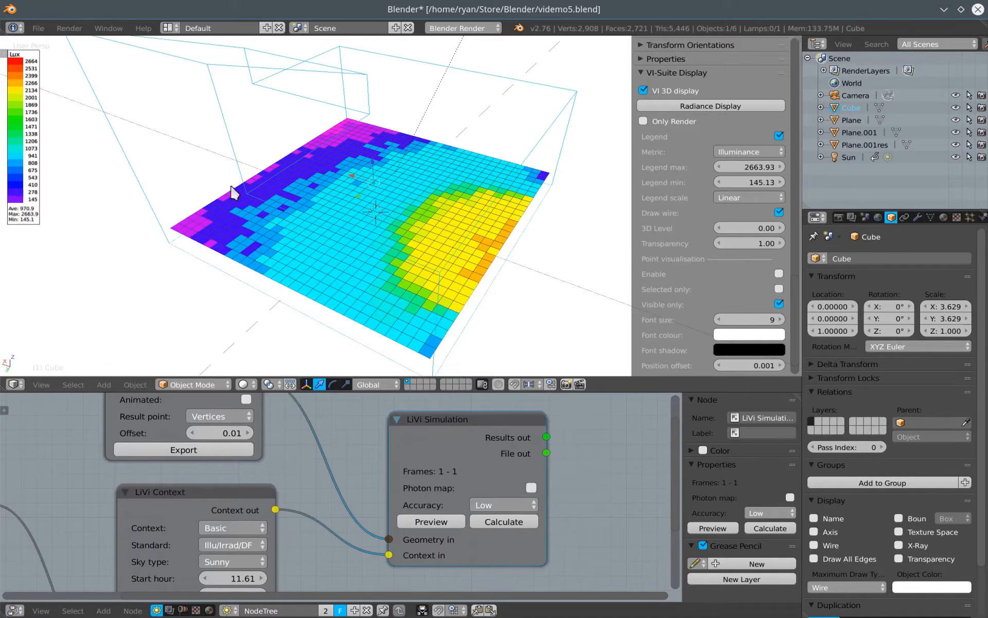
Adjust the illuminance legend's range to a maximum of 2615.60 and a minimum of 320.94
middle_click_drag(510, 311, 391, 308)
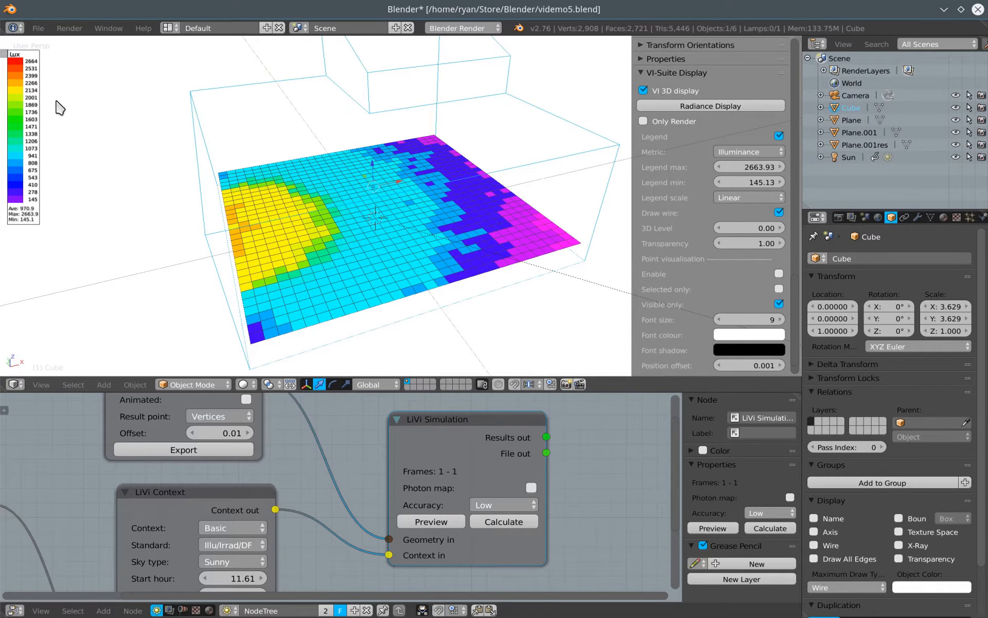
scroll(33, 66, "down", 1)
scroll(34, 66, "down", 4)
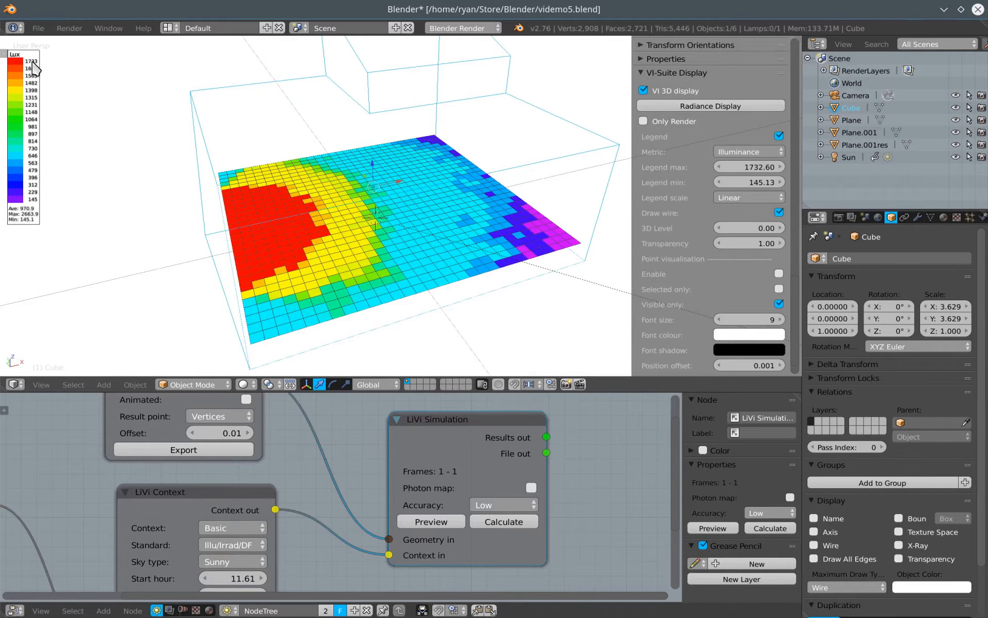
scroll(33, 66, "up", 8)
scroll(34, 65, "down", 6)
scroll(34, 66, "up", 3)
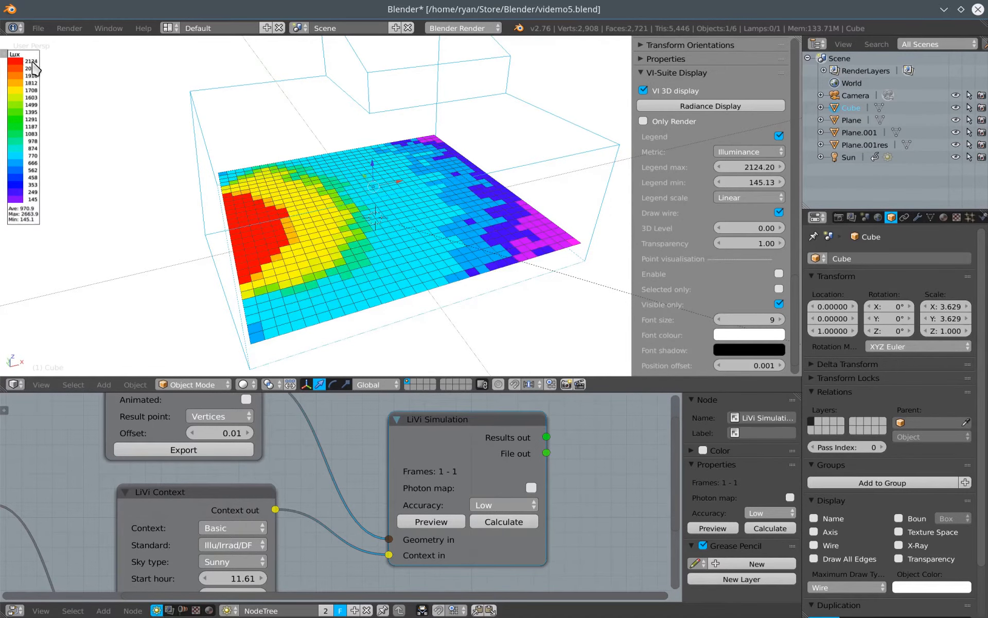
scroll(33, 66, "down", 3)
scroll(33, 66, "up", 5)
scroll(33, 66, "down", 5)
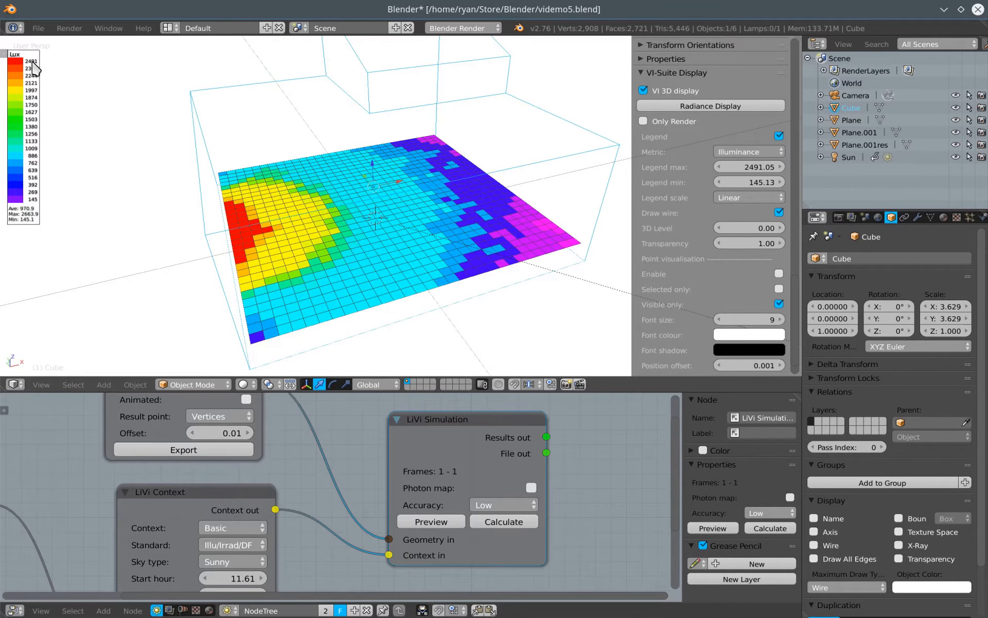
scroll(33, 200, "up", 7)
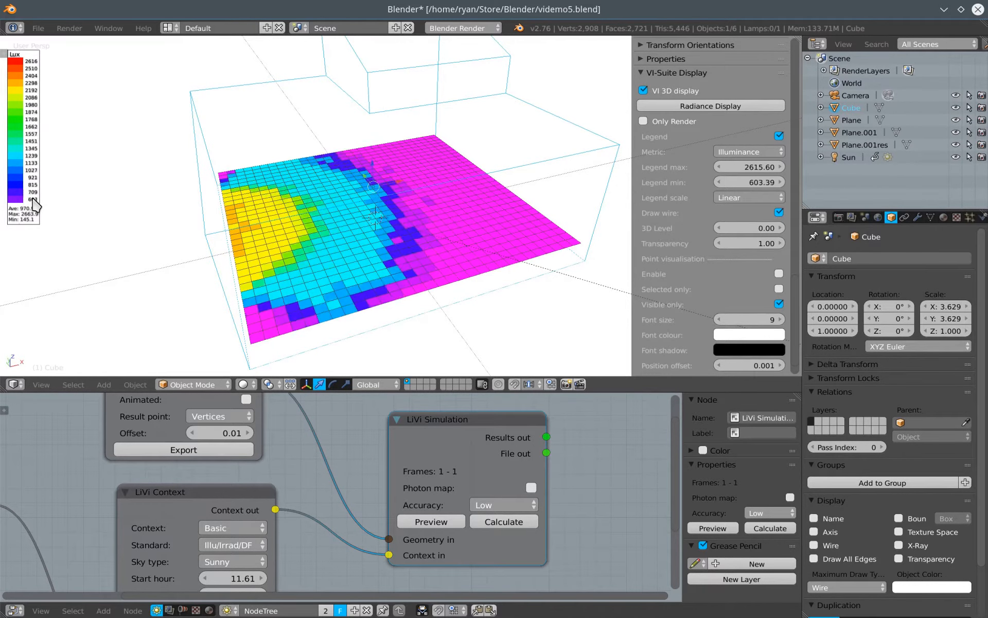
scroll(33, 200, "down", 5)
scroll(35, 204, "down", 4)
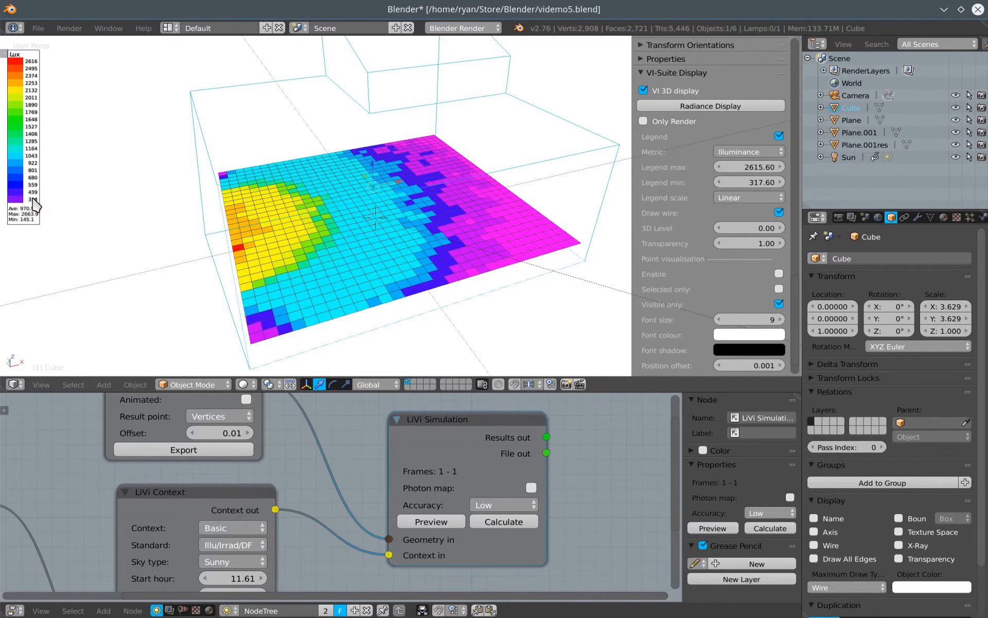
scroll(35, 205, "up", 2)
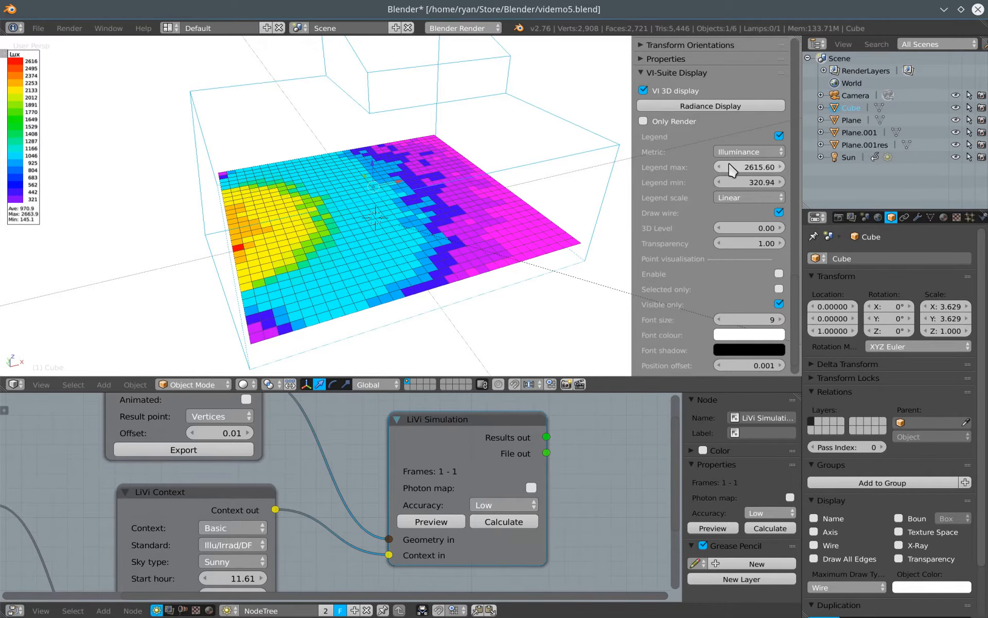
Try the Log legend scale on the illuminance results and return it to Linear
middle_click_drag(584, 283, 514, 305)
left_click(753, 197)
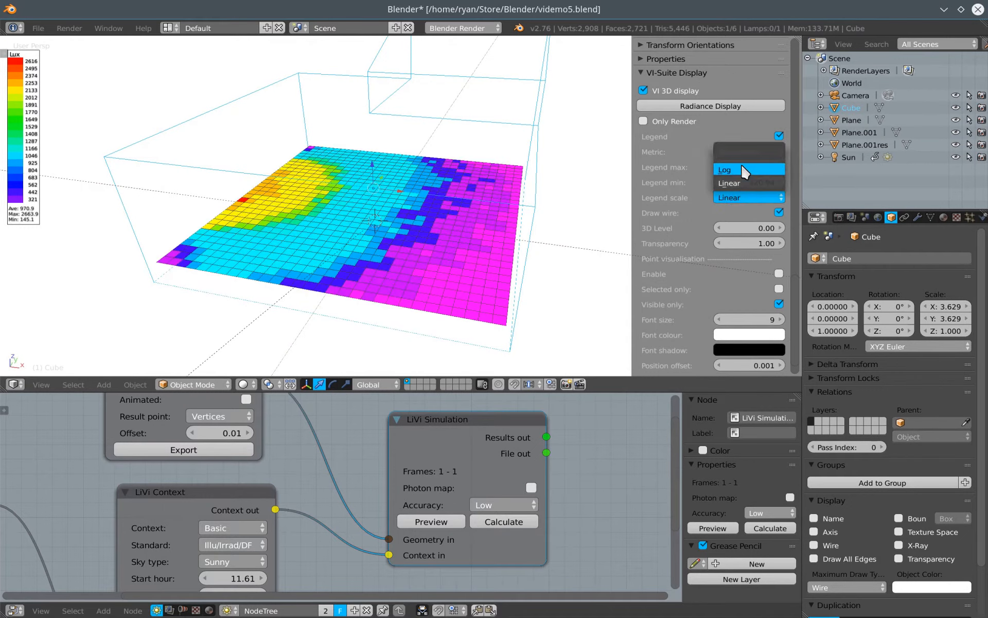
left_click(743, 169)
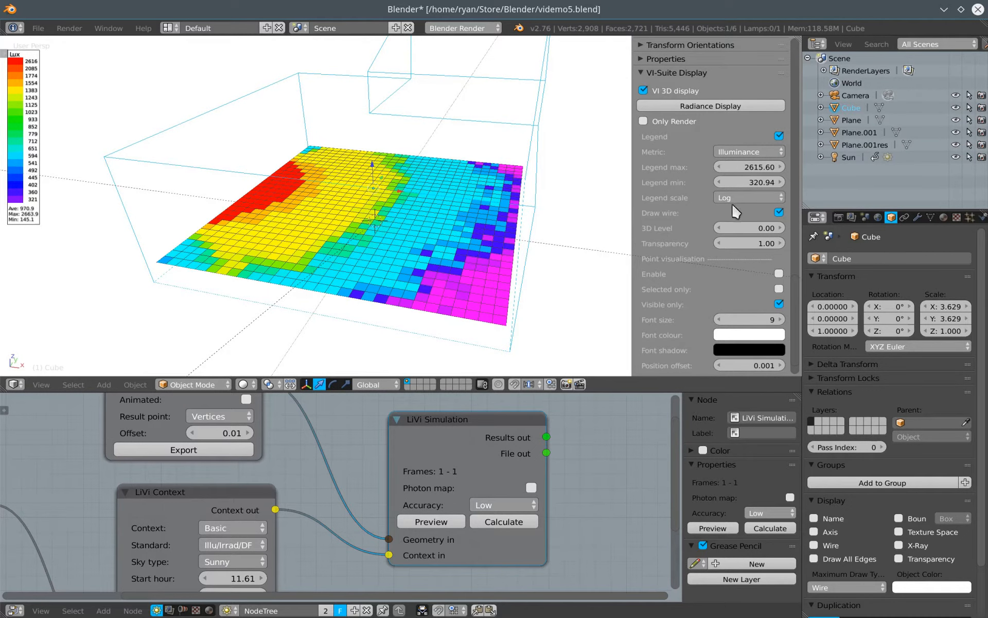
left_click(733, 198)
left_click(739, 201)
left_click(736, 183)
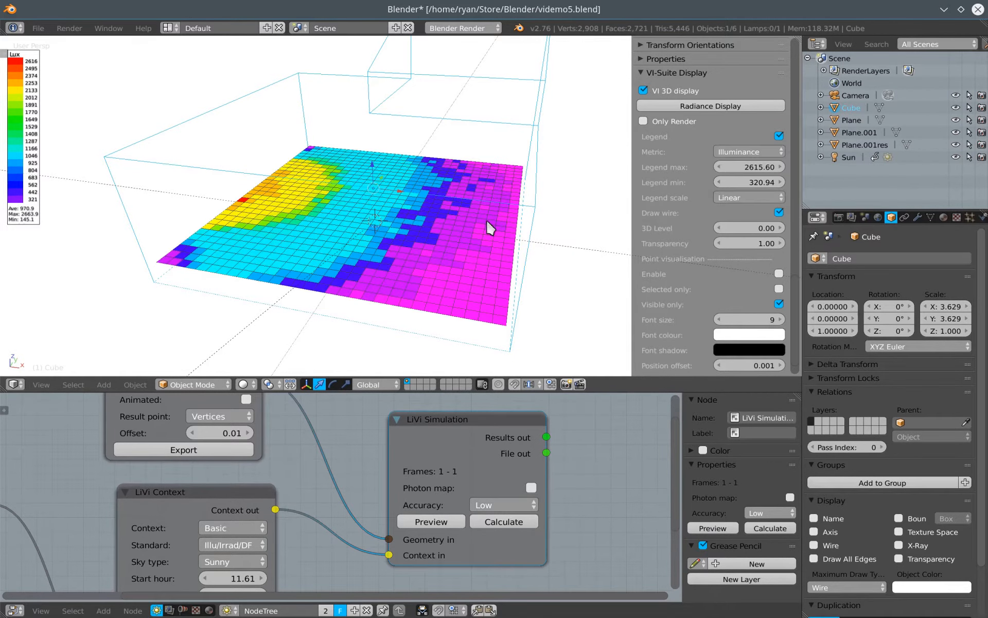
Enable Draw All Edges for the wireframe building around the results plane
middle_click_drag(383, 251, 443, 264)
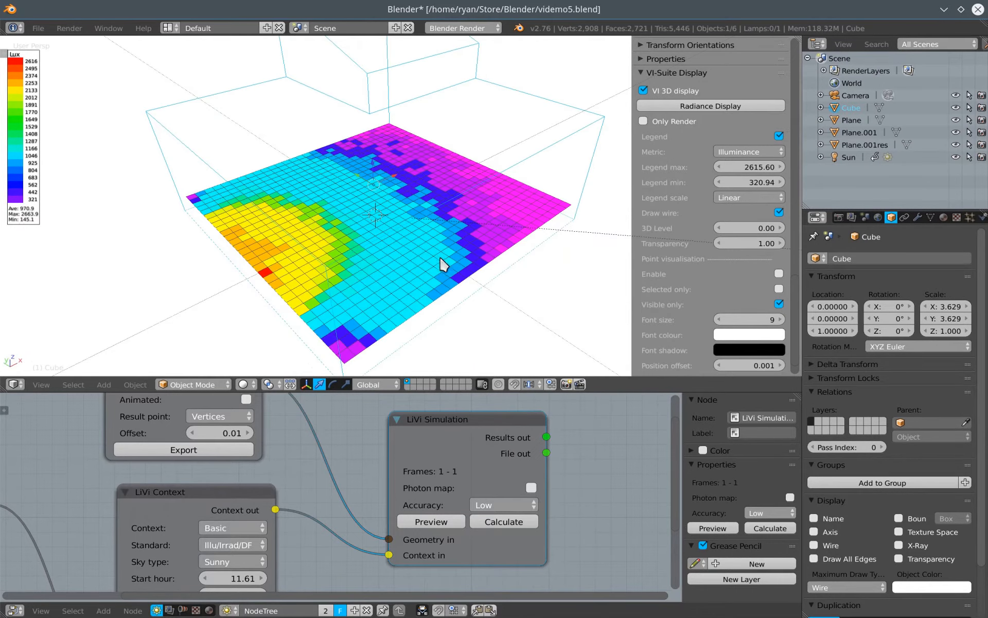
middle_click_drag(303, 315, 368, 284)
scroll(384, 291, "down", 1)
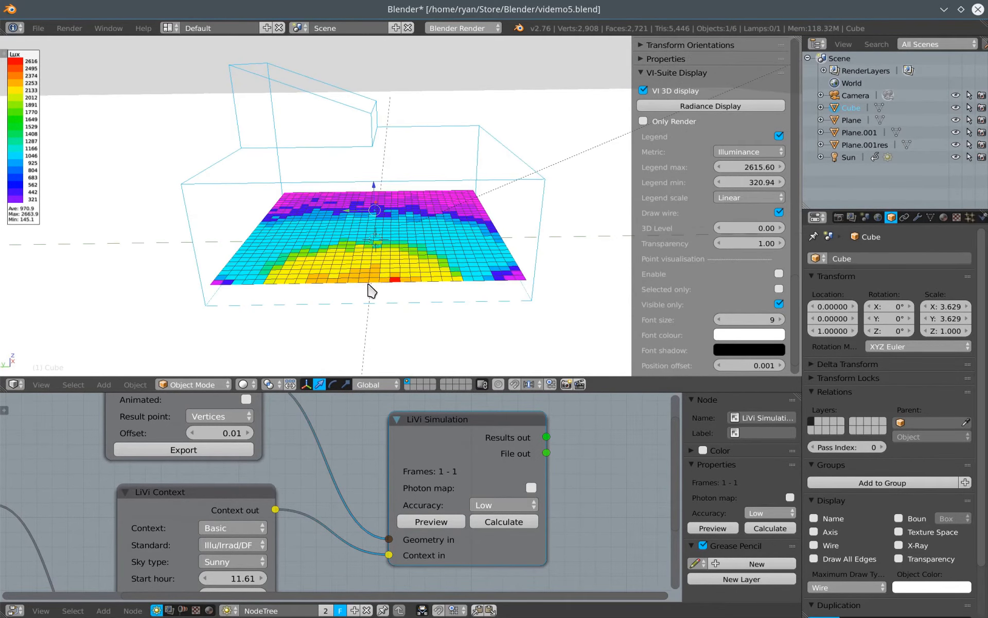
scroll(387, 280, "down", 1)
middle_click_drag(465, 295, 422, 256, "shift")
scroll(371, 264, "down", 1)
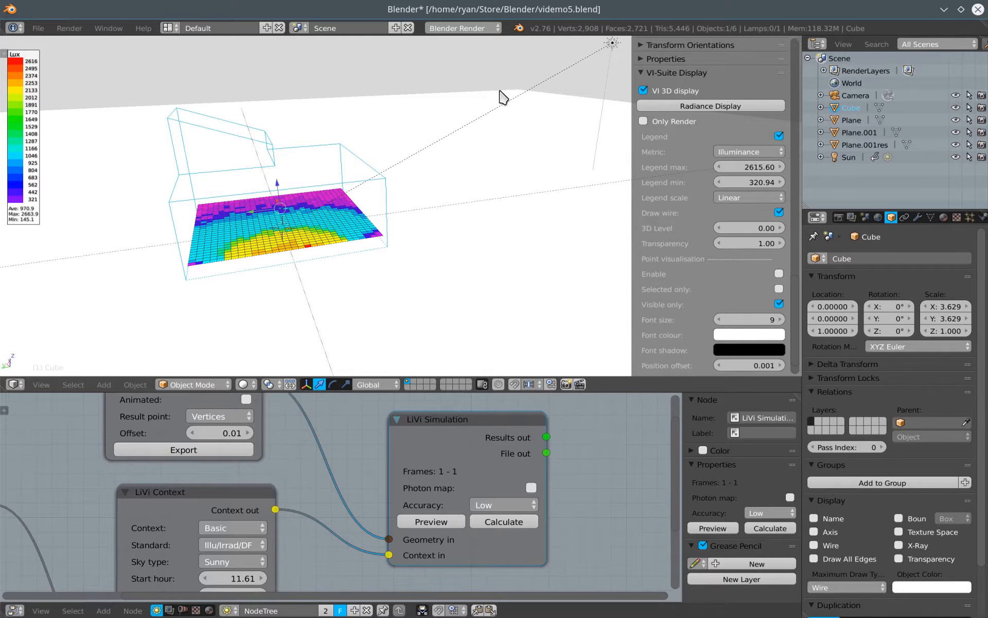
mouse_move(441, 265)
middle_mouse_down()
mouse_move(479, 262)
mouse_move(459, 258)
middle_mouse_up()
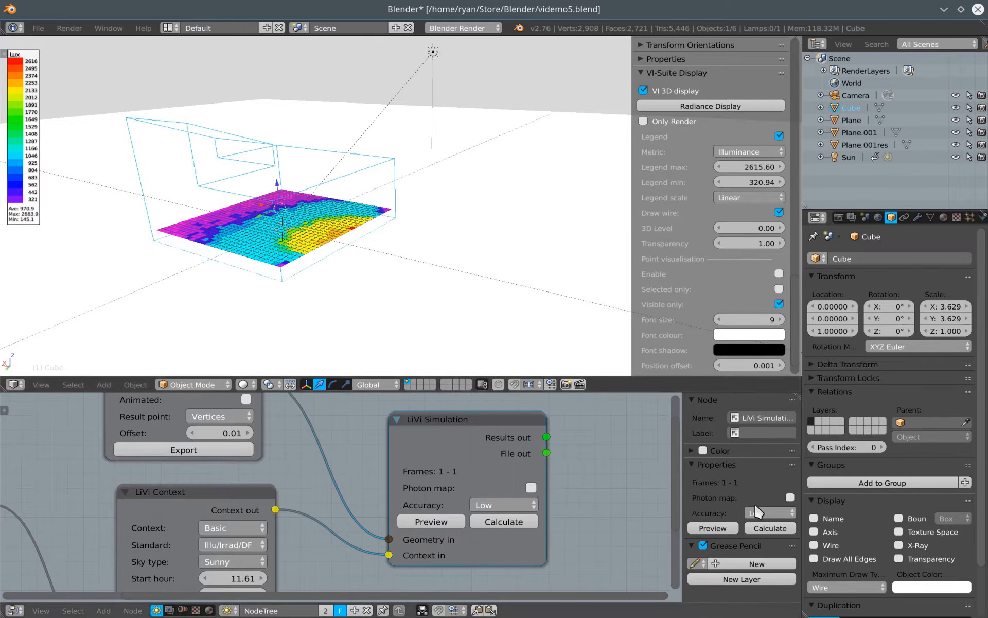
left_click(814, 558)
mouse_move(430, 332)
middle_mouse_down()
mouse_move(447, 326)
mouse_move(399, 330)
mouse_move(422, 345)
mouse_move(426, 331)
mouse_move(306, 280)
middle_mouse_up()
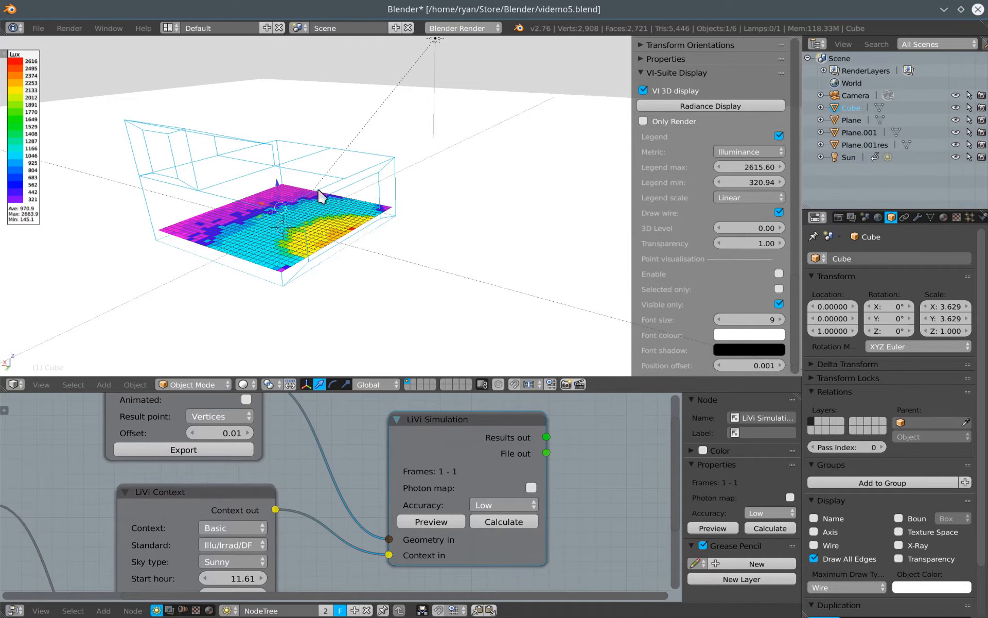
Select the results plane and switch its wire drawing off and on again to compare the display
middle_click_drag(416, 291, 439, 258)
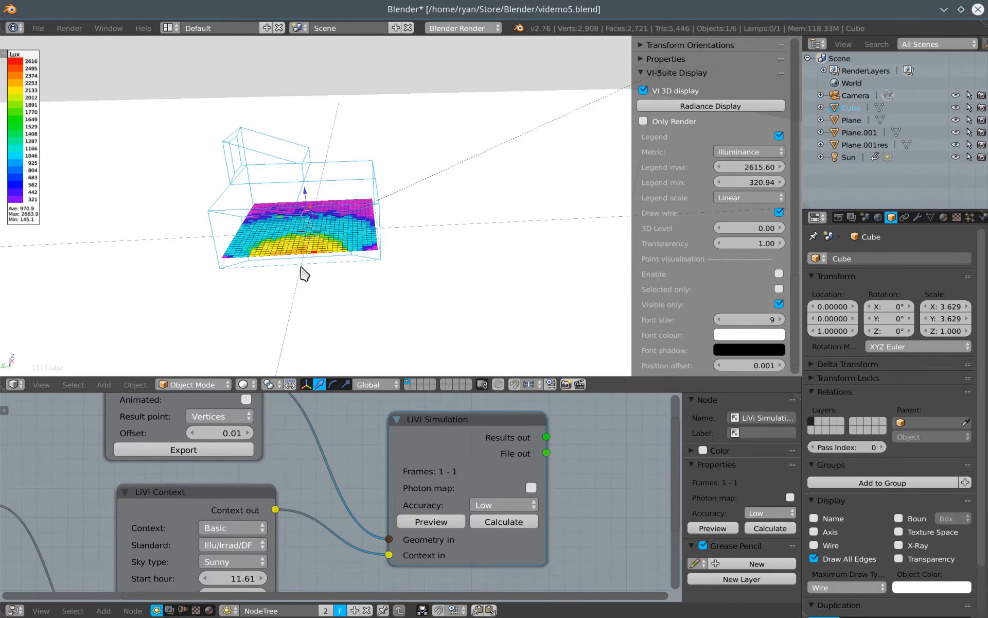
middle_click_drag(304, 271, 355, 274)
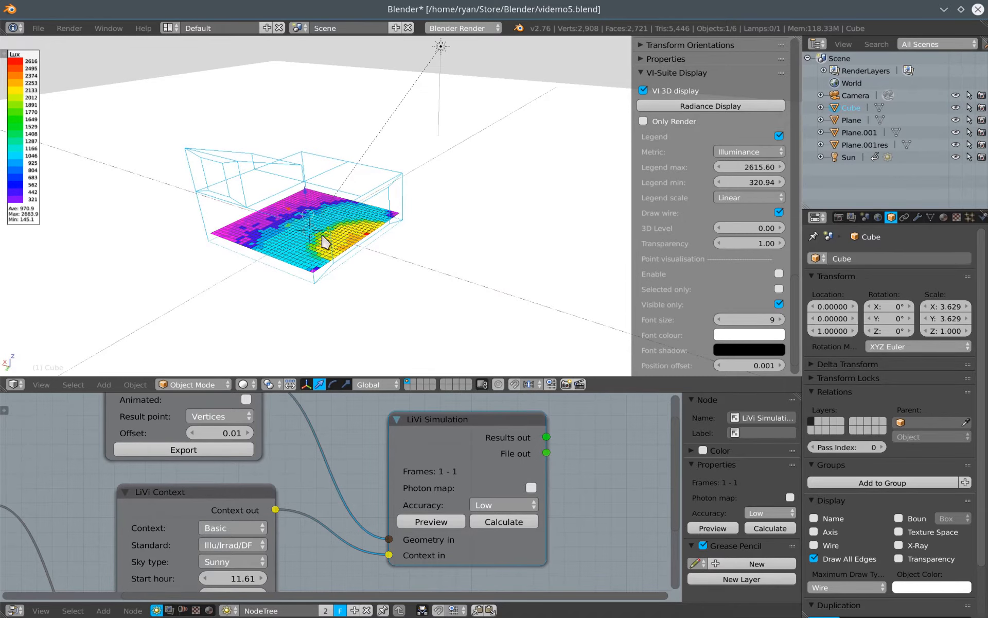
scroll(309, 242, "up", 5)
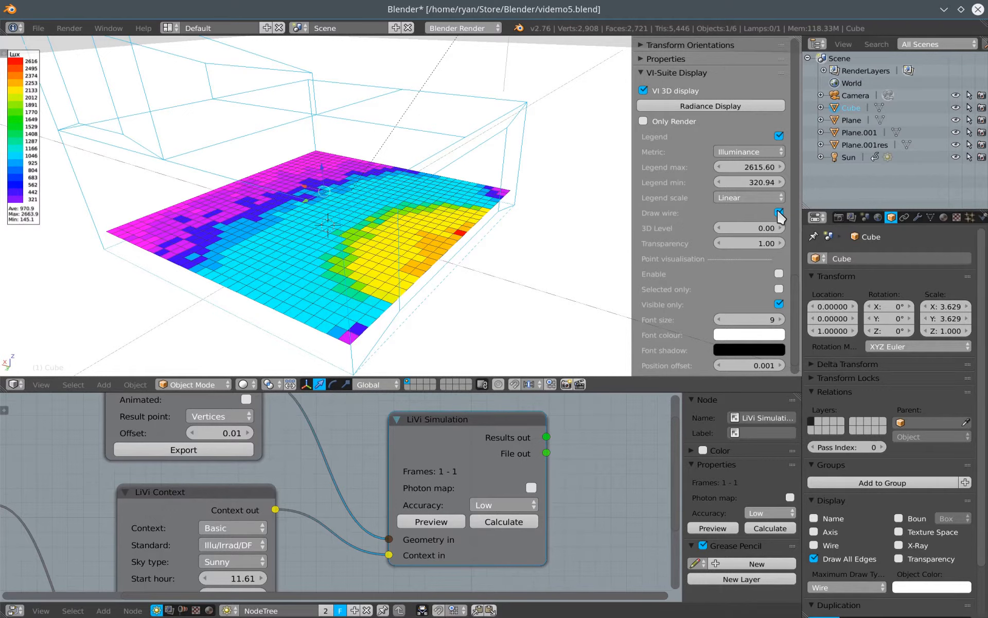
right_click(319, 242)
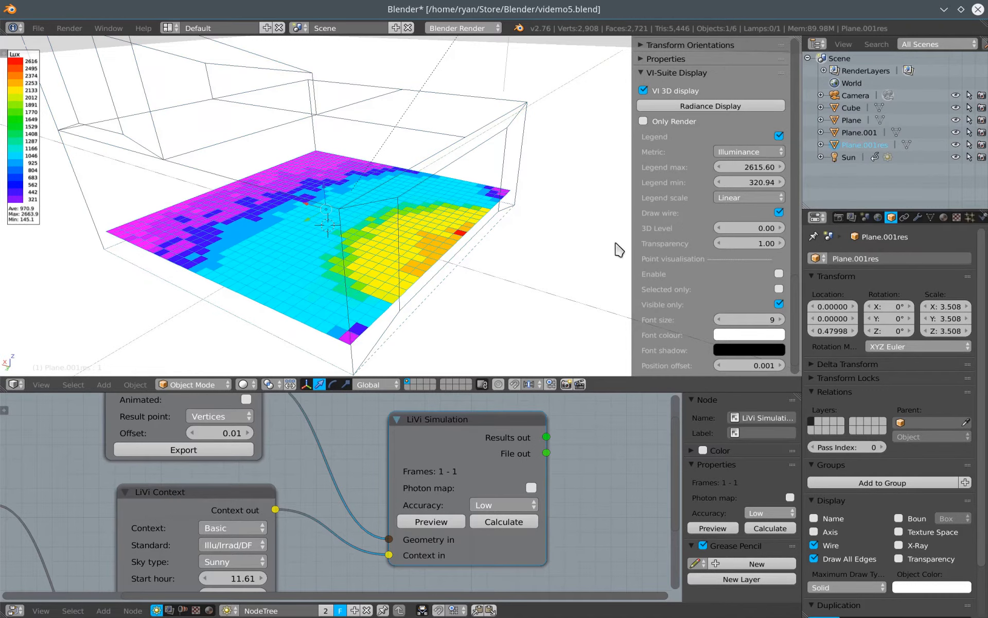
left_click(778, 212)
left_click(778, 213)
left_click(780, 212)
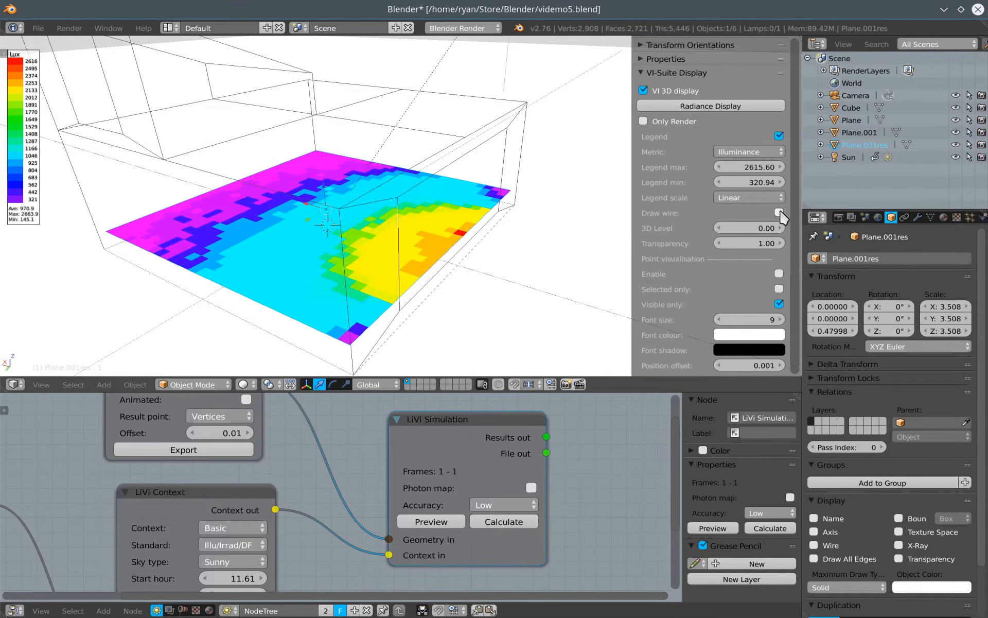
left_click(781, 212)
left_click(781, 212)
left_click(781, 212)
left_click(780, 212)
left_click(781, 212)
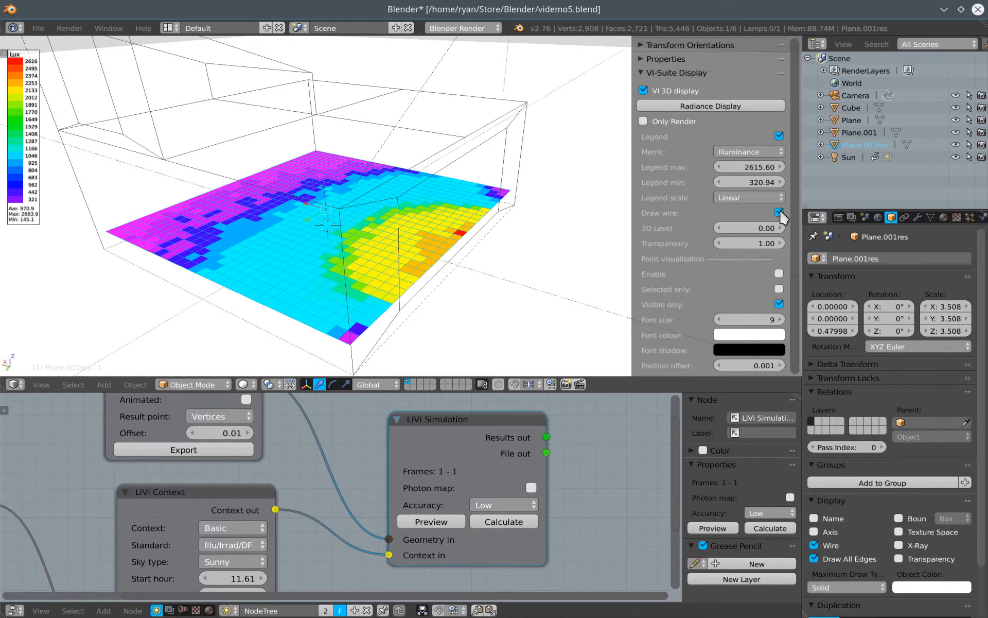
left_click(779, 212)
left_click(780, 212)
Set the 3D Level of the illuminance results to 0.36 so the results plane shows as a relief surface
middle_click_drag(410, 269, 386, 282)
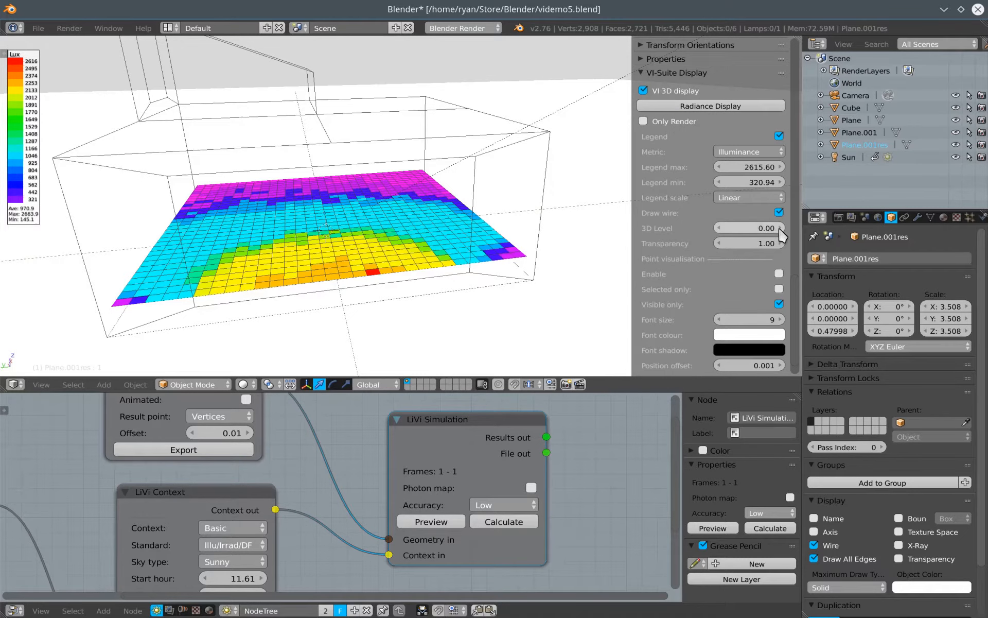
left_click_drag(774, 228, 788, 234)
middle_click_drag(278, 235, 304, 251)
middle_click_drag(379, 284, 392, 324)
middle_click_drag(499, 262, 461, 165)
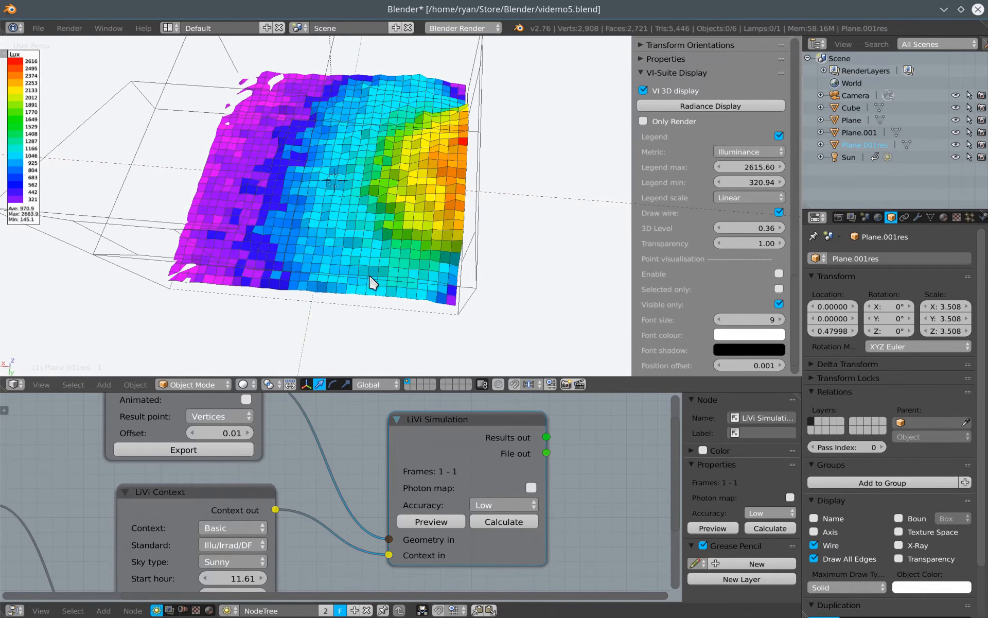
middle_click_drag(369, 282, 320, 202)
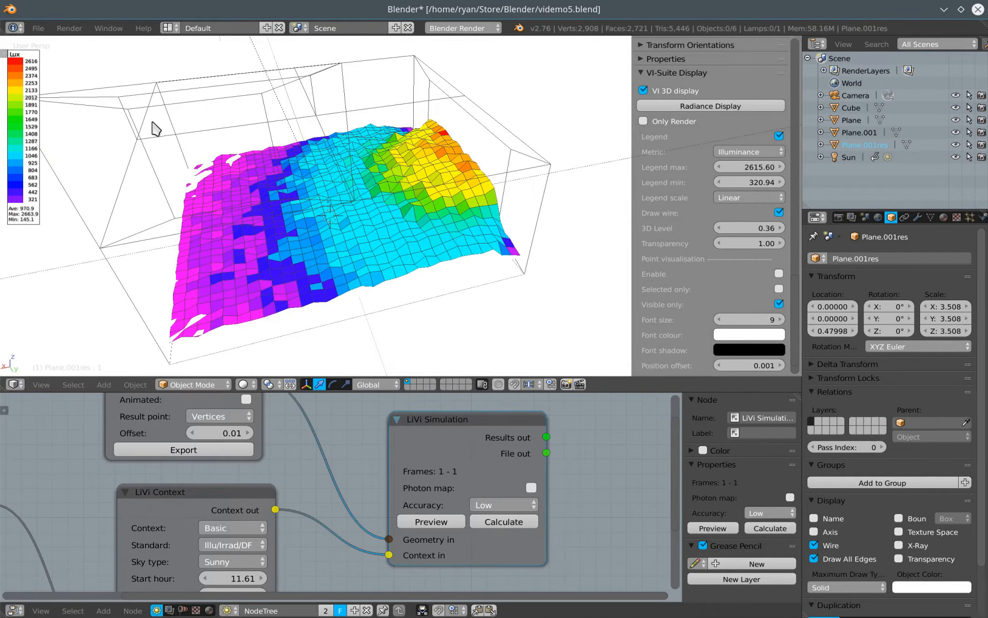
middle_click_drag(200, 146, 242, 161)
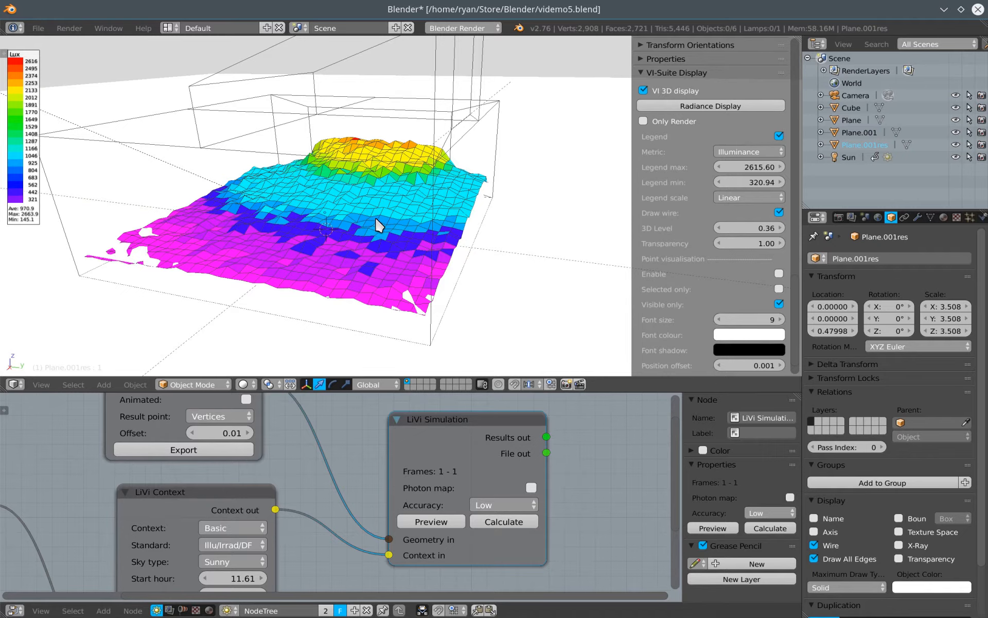
middle_click_drag(392, 227, 370, 232)
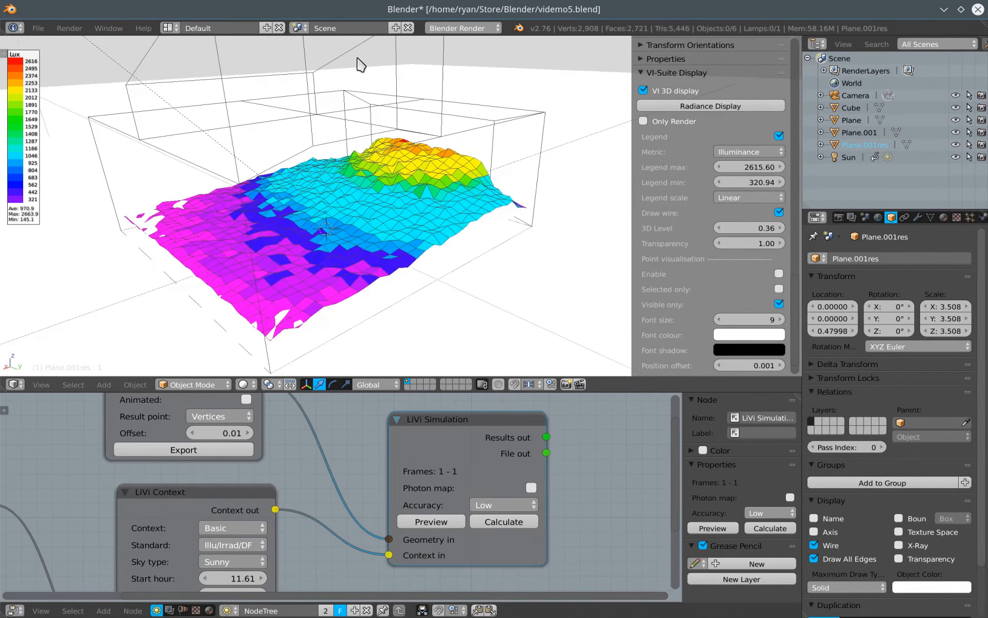
middle_click_drag(299, 250, 326, 294)
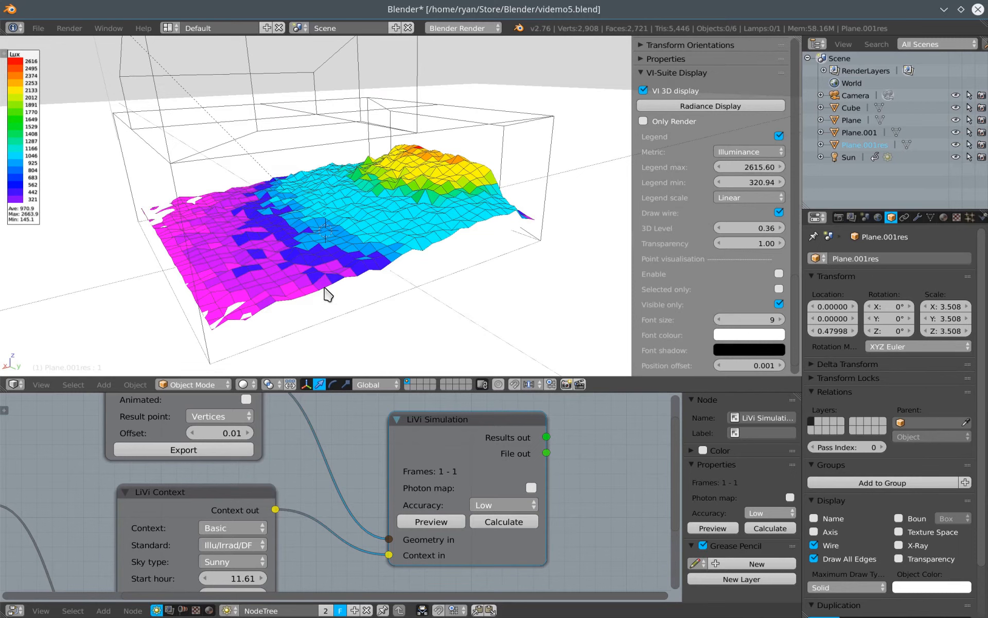
Move the results plane up along the Z axis to a height of about 0.63
right_click(354, 221)
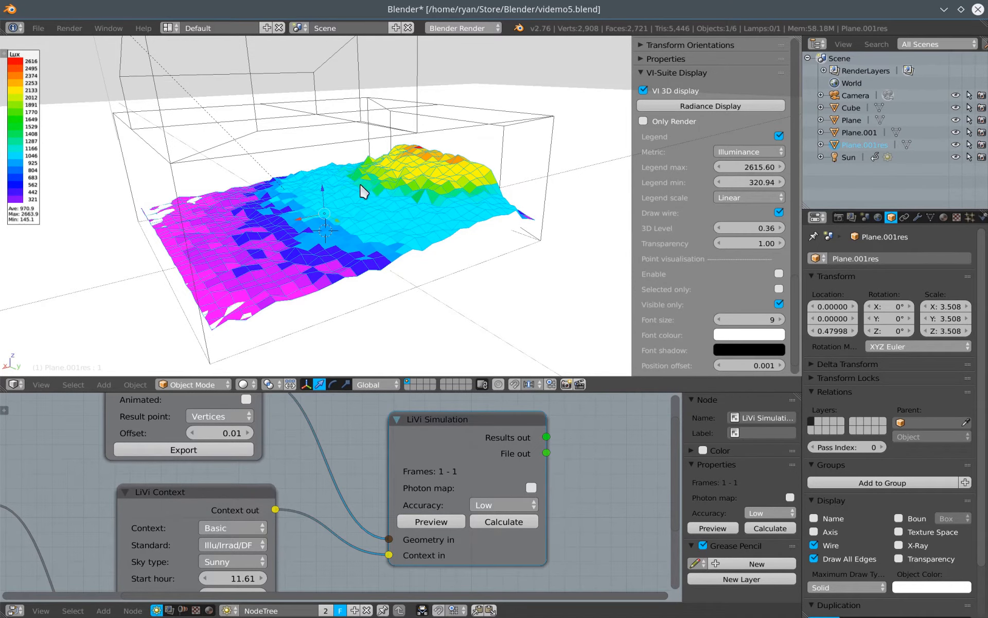
key("g")
key("z")
left_click(327, 190)
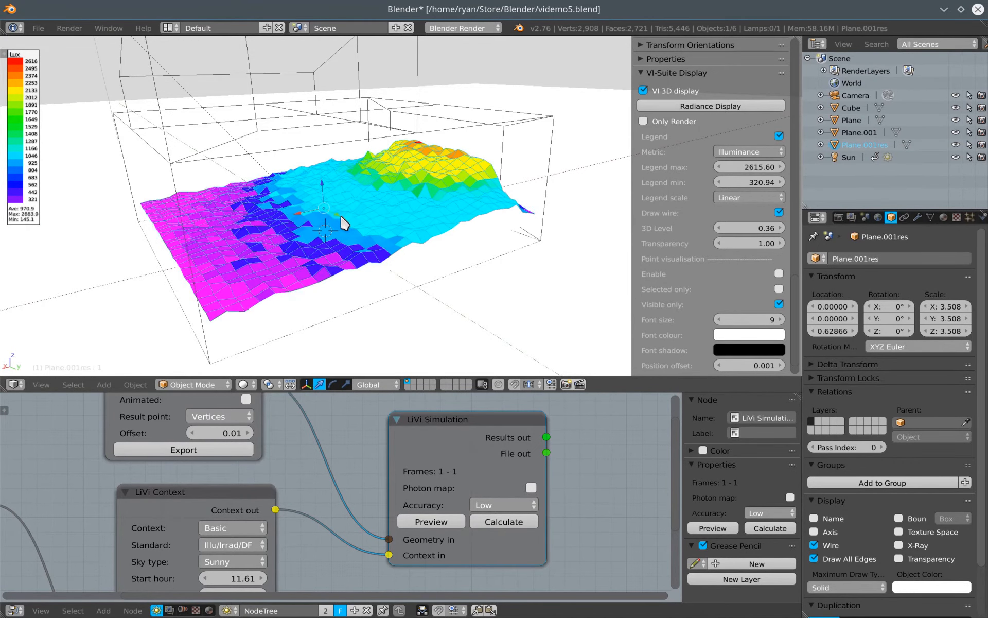
Set the transparency of the results surface to 0.55
middle_click_drag(342, 220, 674, 278)
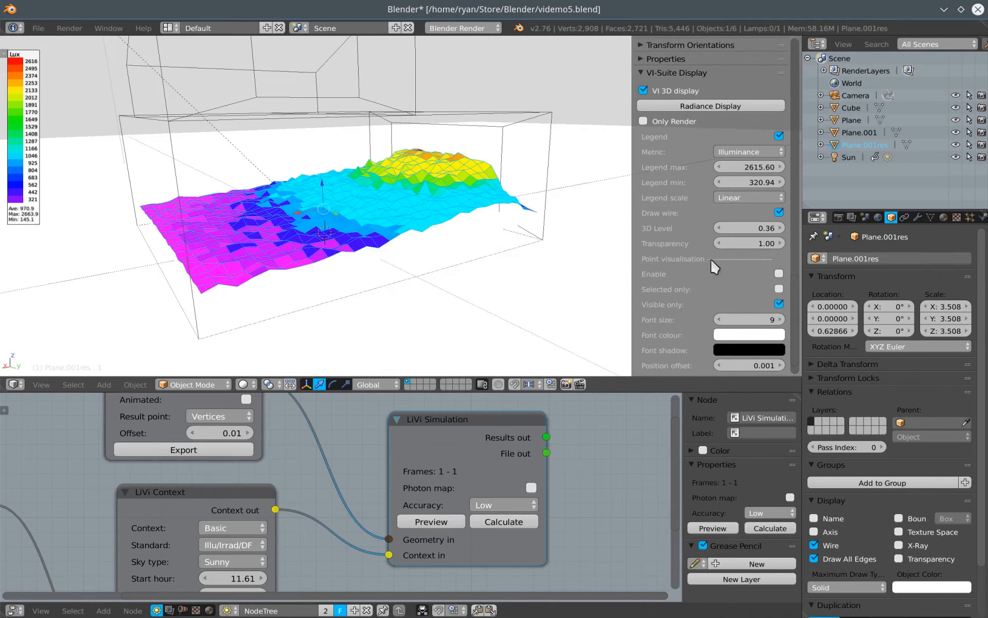
left_click(777, 247)
left_click_drag(756, 251, 732, 242)
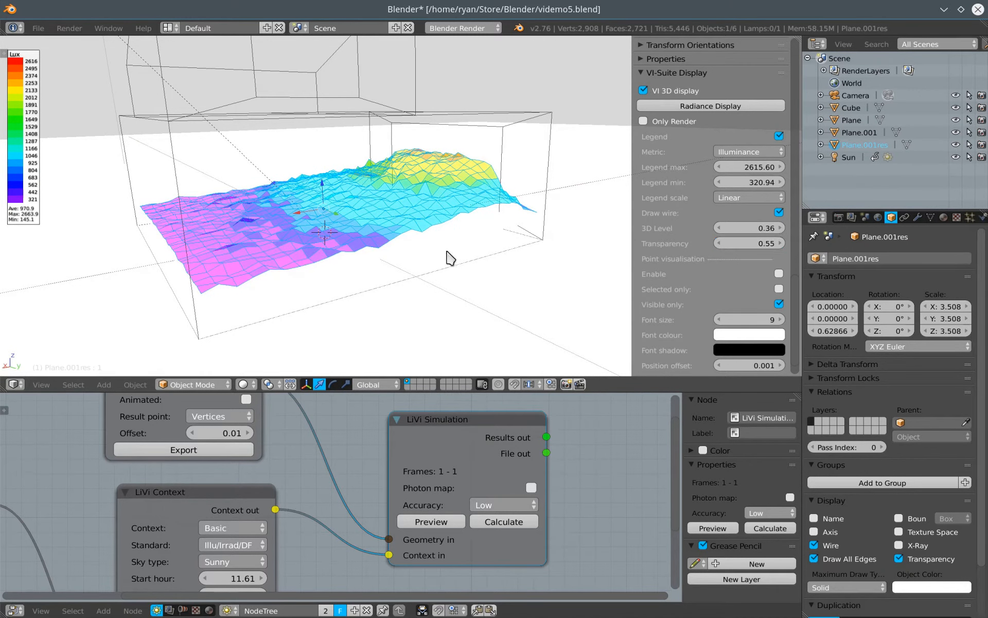
middle_click_drag(522, 249, 548, 263)
Enable point visualisation on the results plane and turn off the Visible only restriction
left_click(779, 274)
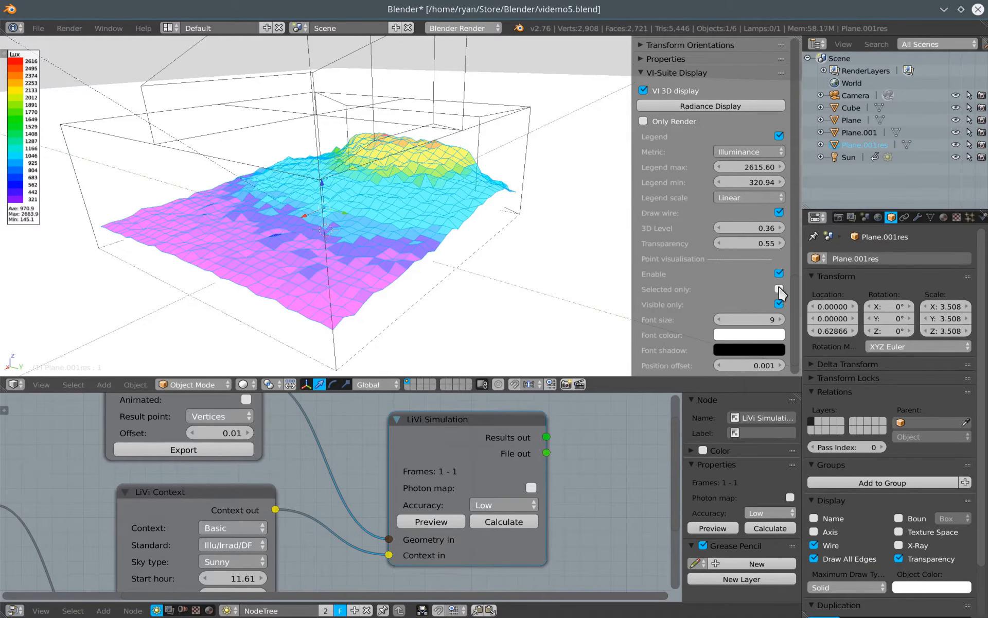
left_click(779, 304)
middle_click_drag(441, 242, 319, 205)
scroll(322, 205, "up", 6)
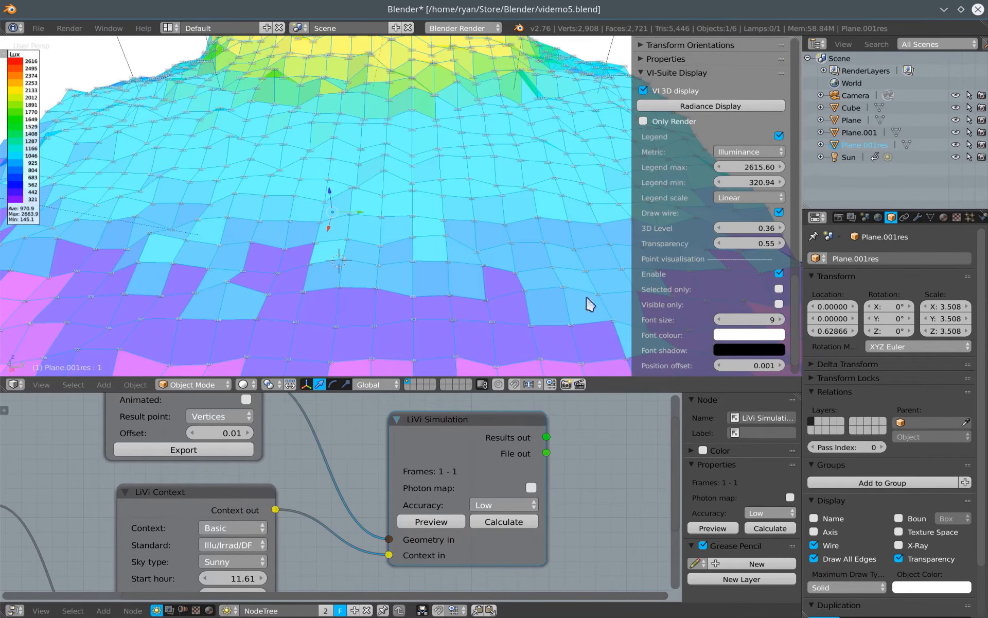
Change the point values' font colour to black and their font size to 16
left_click(772, 335)
left_click_drag(827, 161, 827, 246)
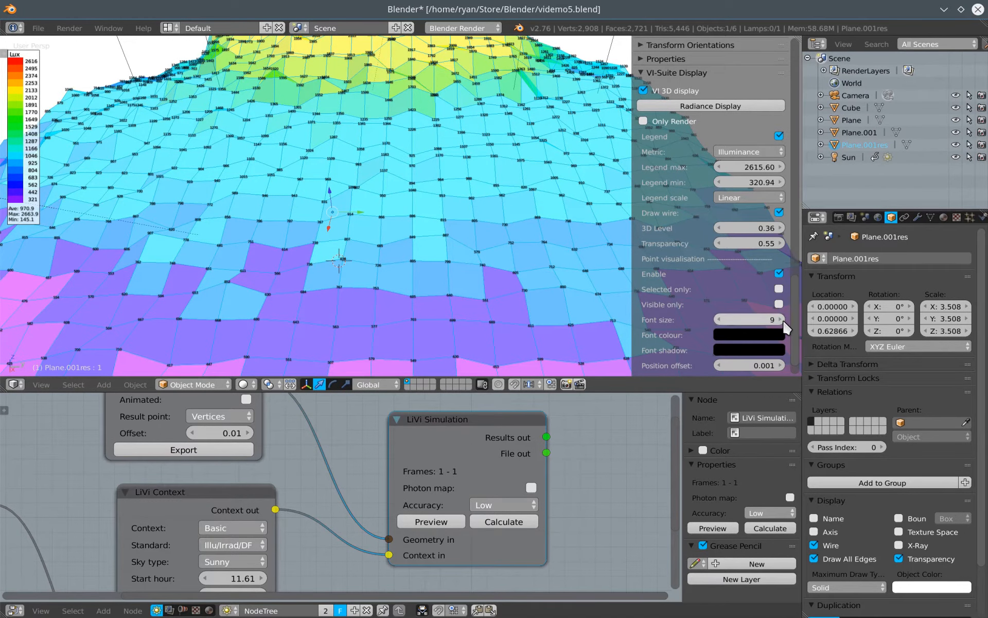
left_click_drag(783, 319, 797, 319)
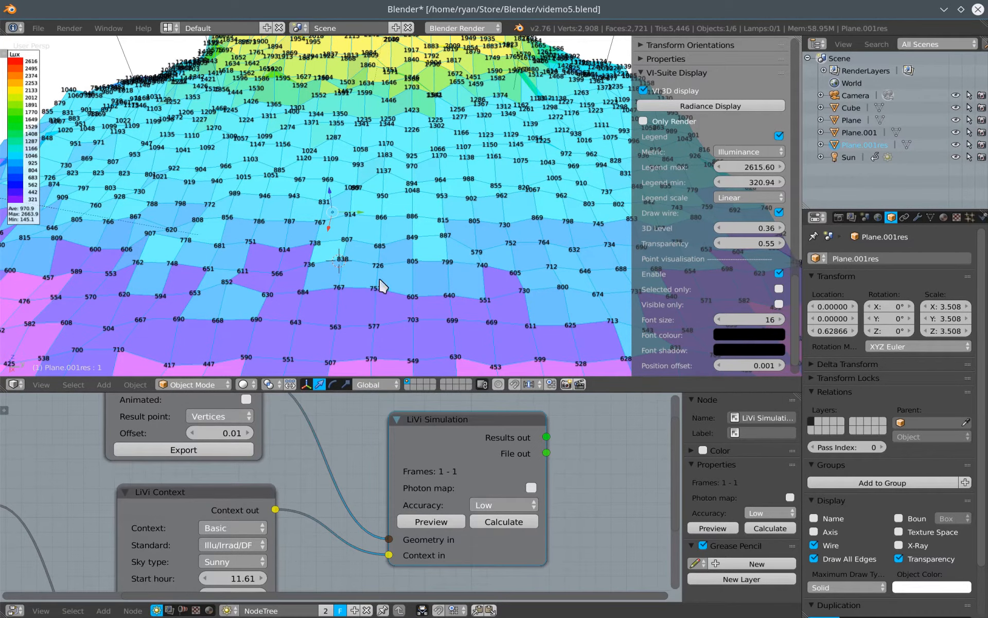
Enable Selected only for the point values and turn Visible only back on, toggling it to compare the display
middle_click_drag(301, 296, 337, 287)
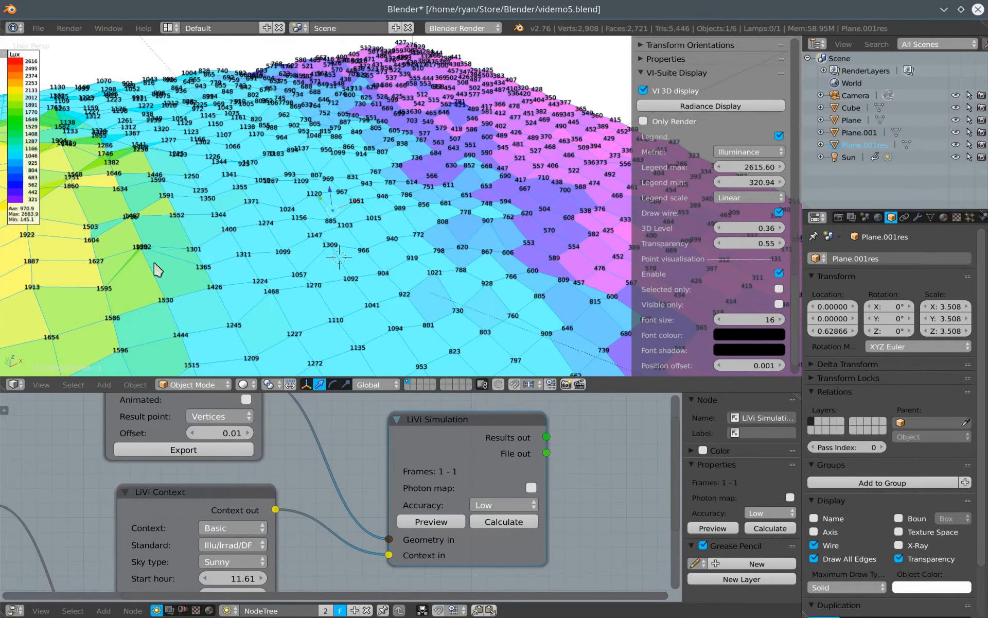
scroll(207, 298, "down", 5)
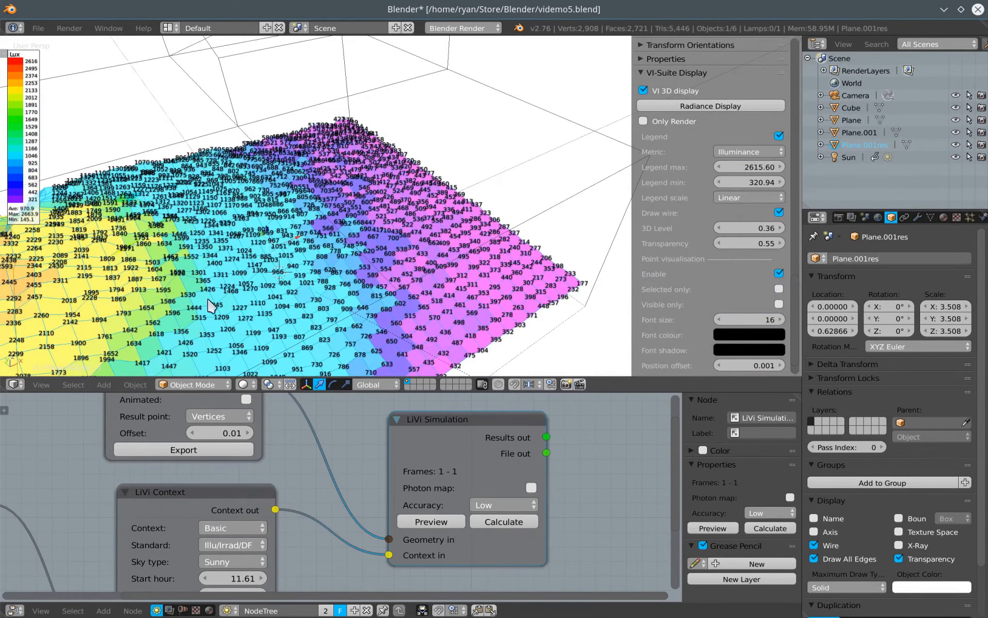
middle_click_drag(228, 350, 263, 312)
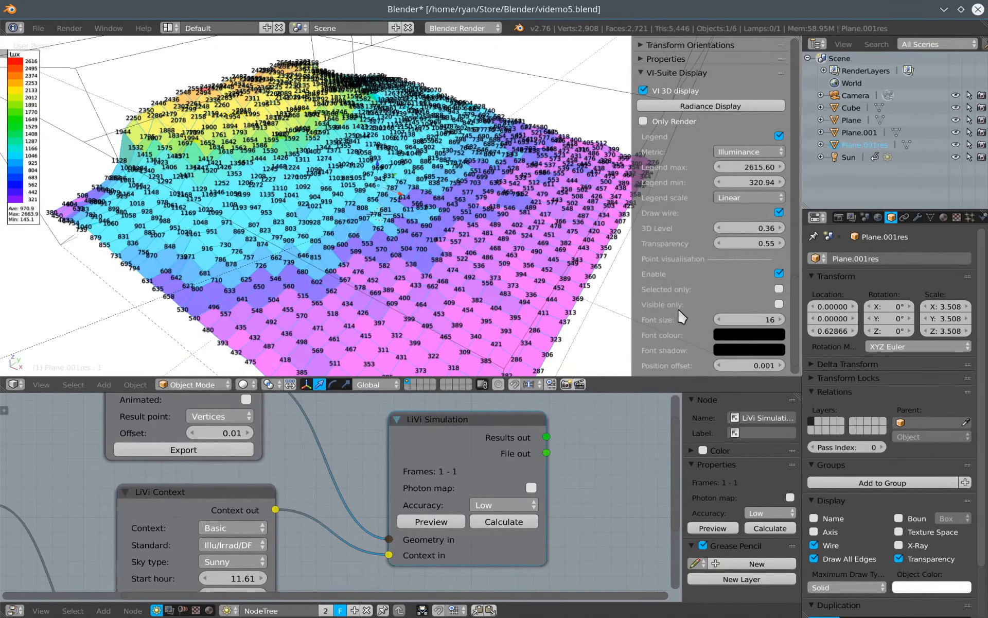
left_click(779, 289)
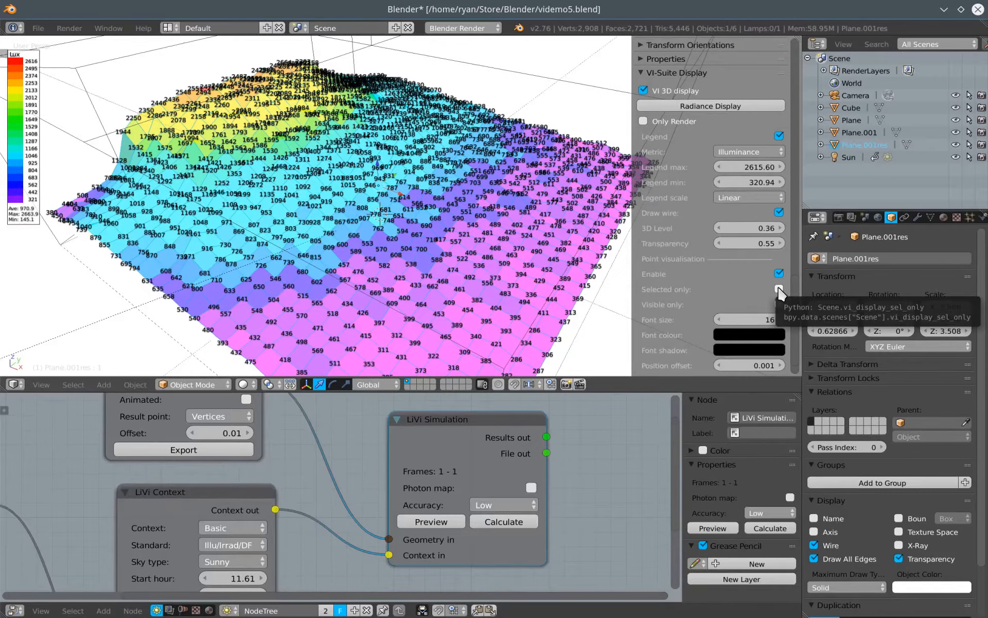
left_click(780, 304)
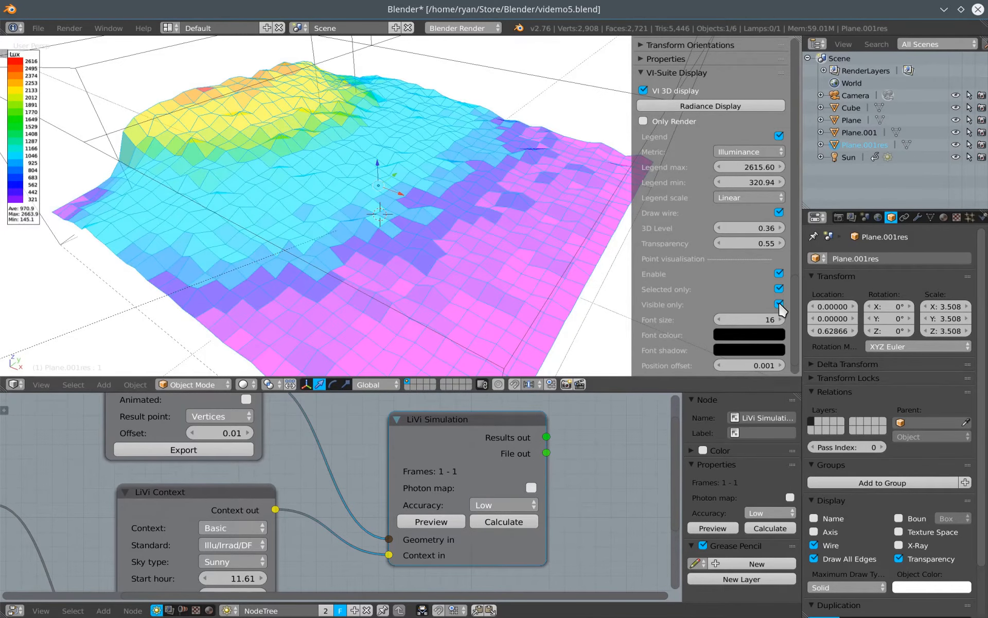
left_click(779, 304)
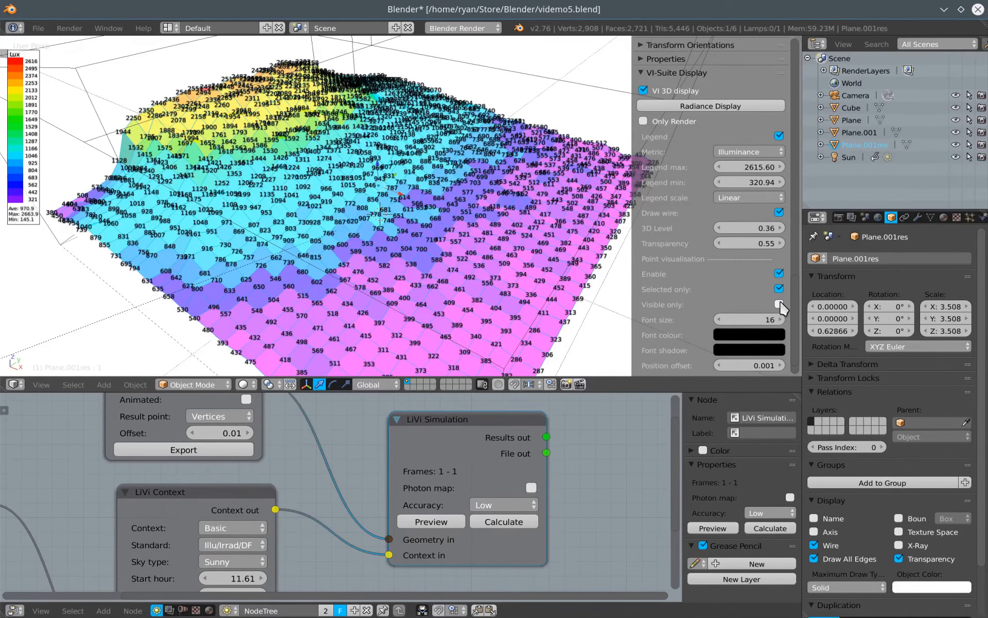
left_click(779, 304)
Check the point values on the results surface close up, and disable point visualisation
scroll(551, 256, "down", 3)
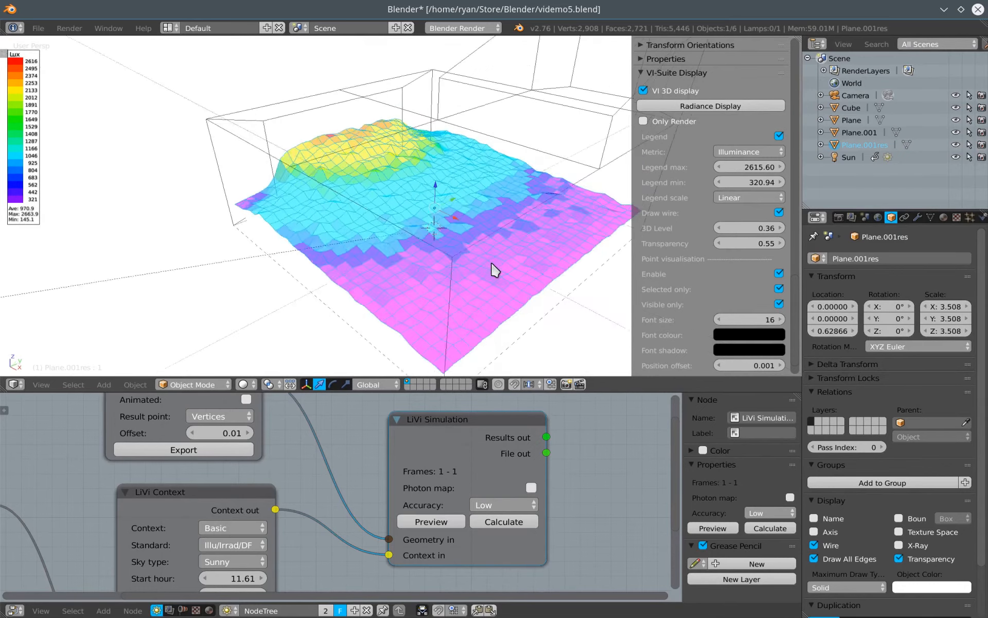
middle_click_drag(491, 263, 428, 284)
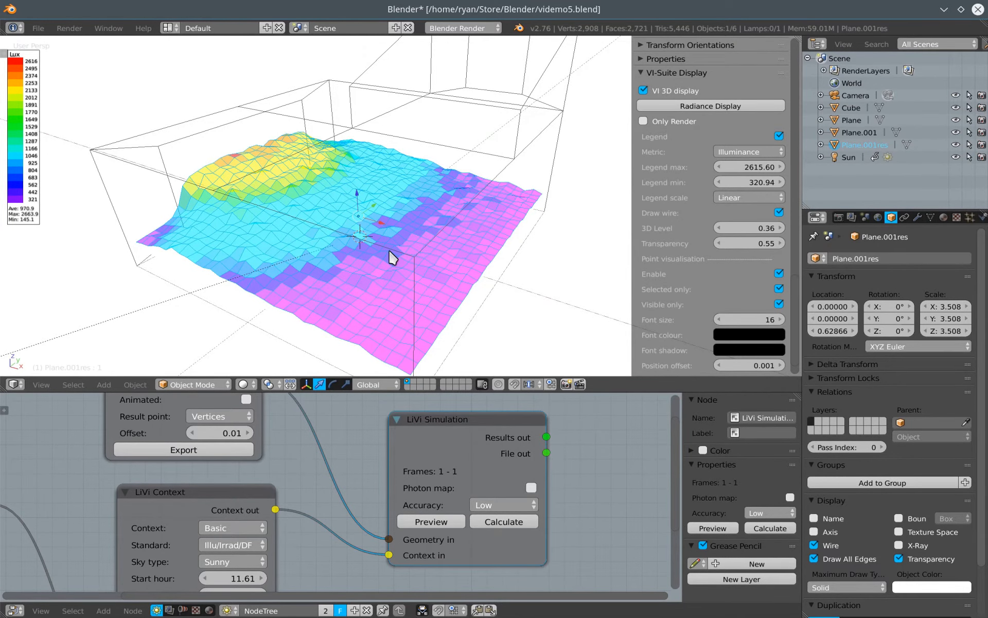
scroll(393, 258, "up", 6)
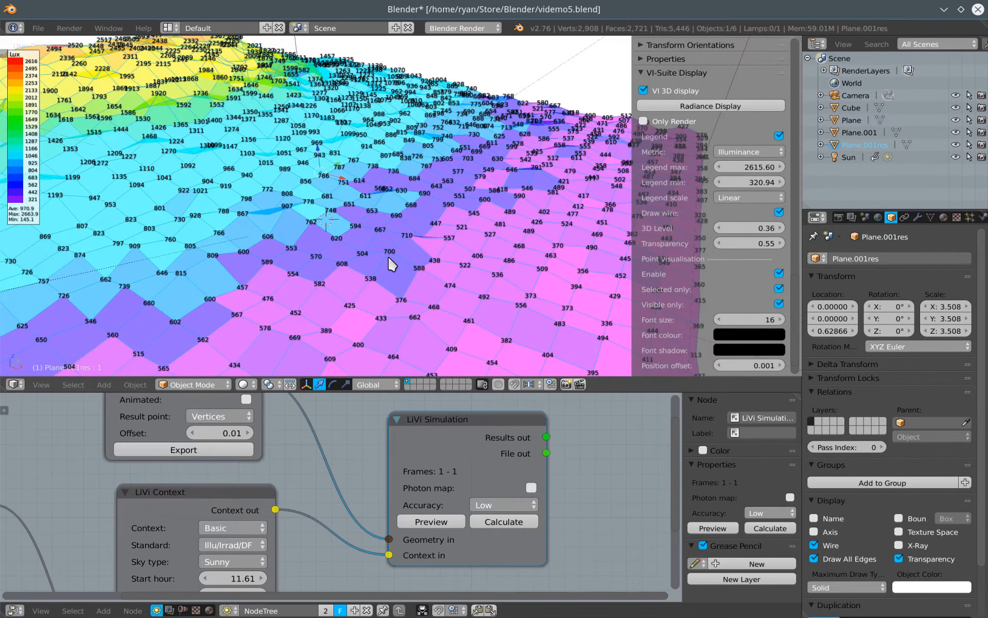
scroll(376, 238, "up", 2)
scroll(374, 231, "down", 8)
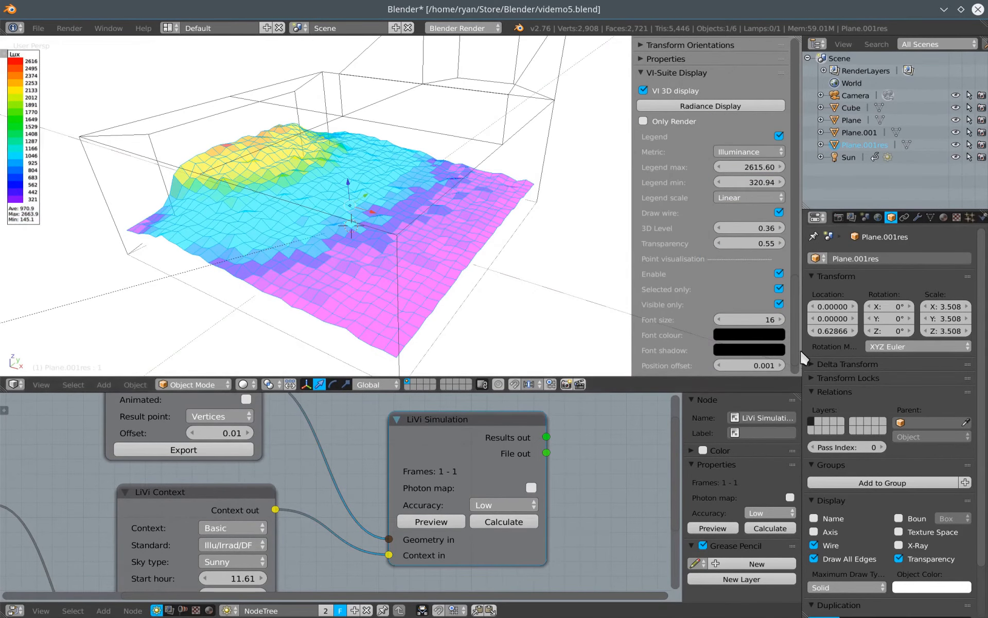
scroll(793, 284, "down", 2)
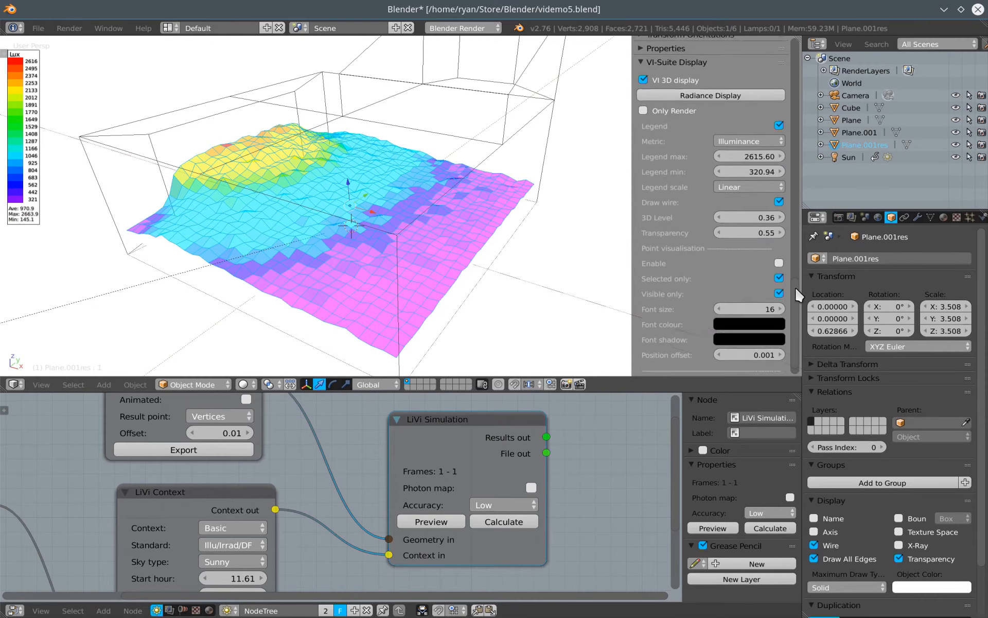
Select the wireframe building around the results surface
scroll(795, 308, "up", 10)
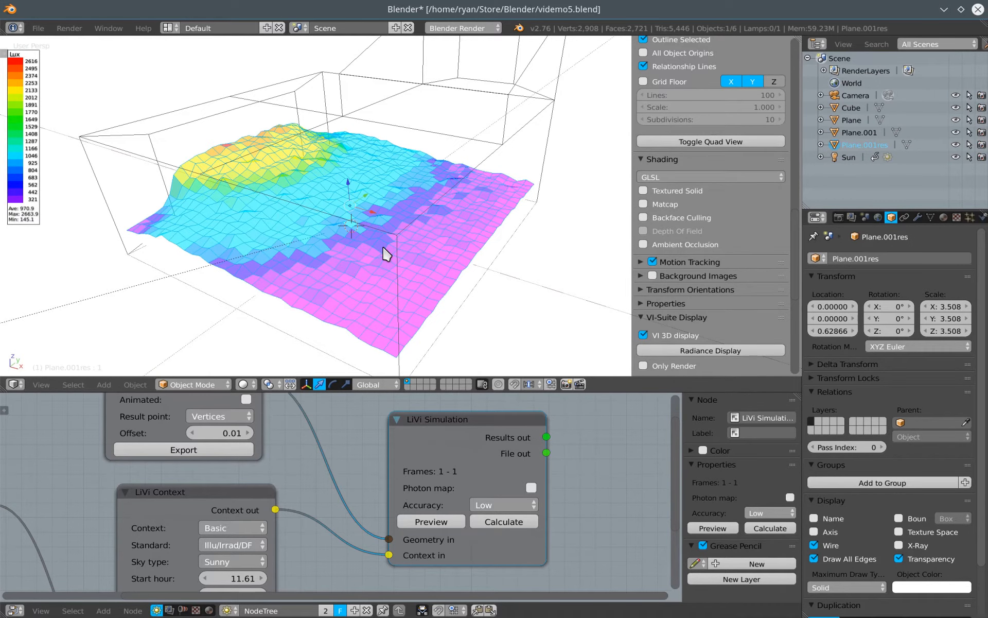
middle_click_drag(337, 273, 416, 241)
scroll(396, 243, "down", 3)
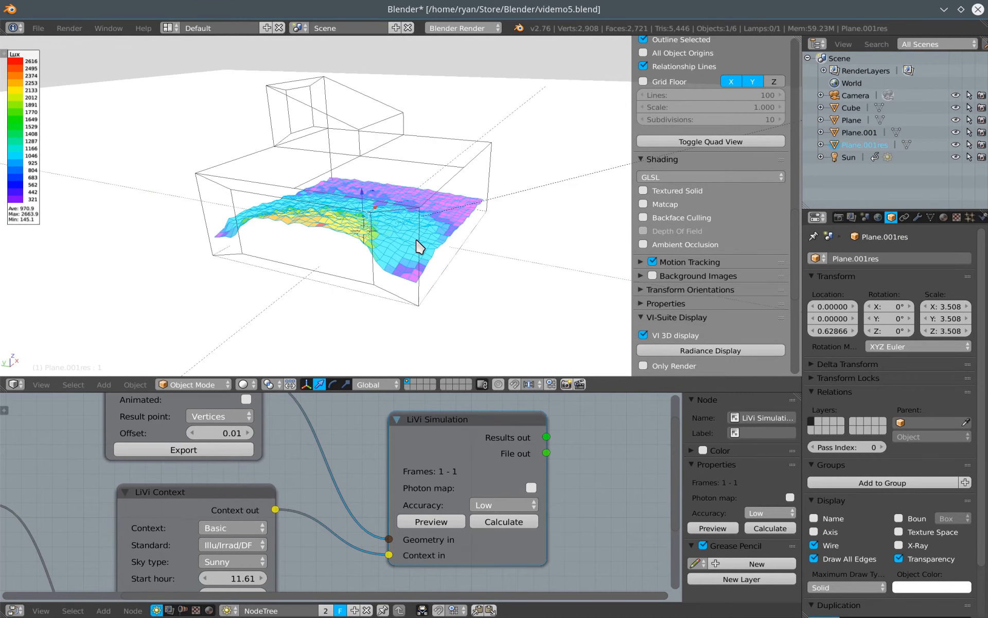
right_click(229, 208)
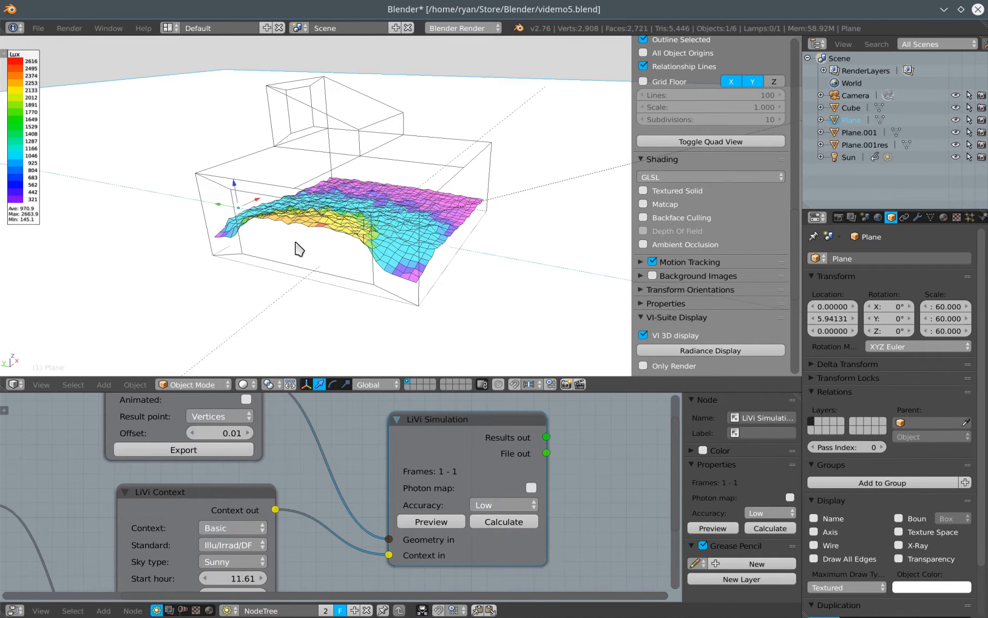
right_click(255, 154)
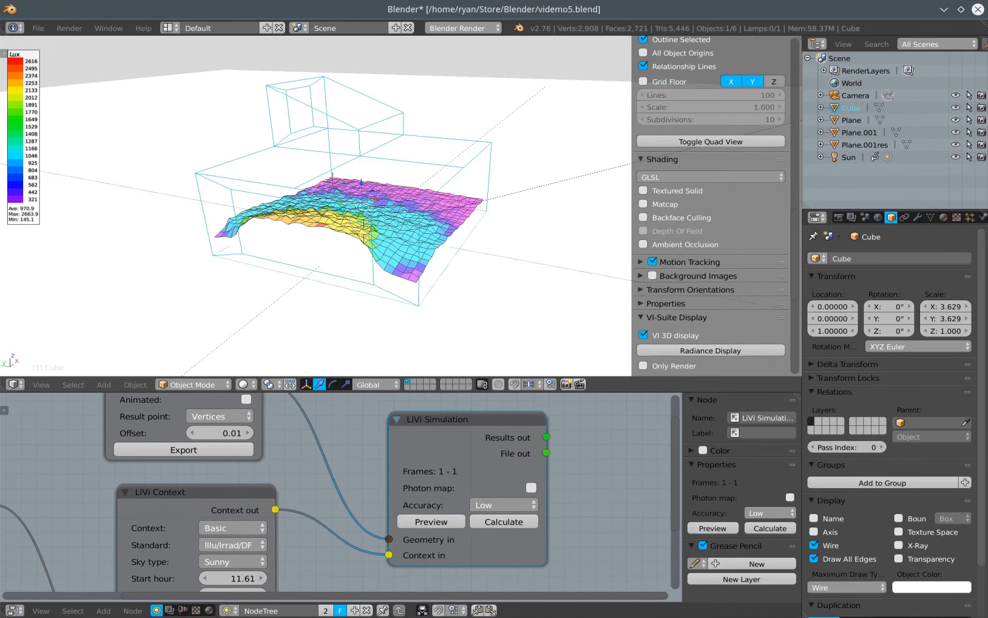
Narrow the window in the building's end wall by scaling its two vertical edges inward along the global Y axis
key("Tab")
key("ctrl+Tab")
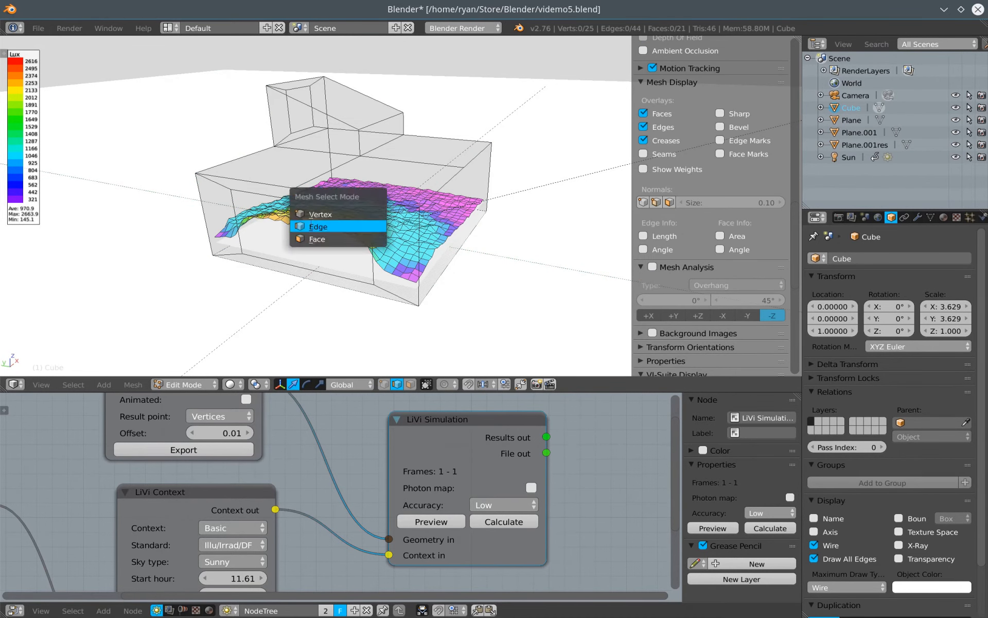
left_click(361, 228)
right_click(236, 202)
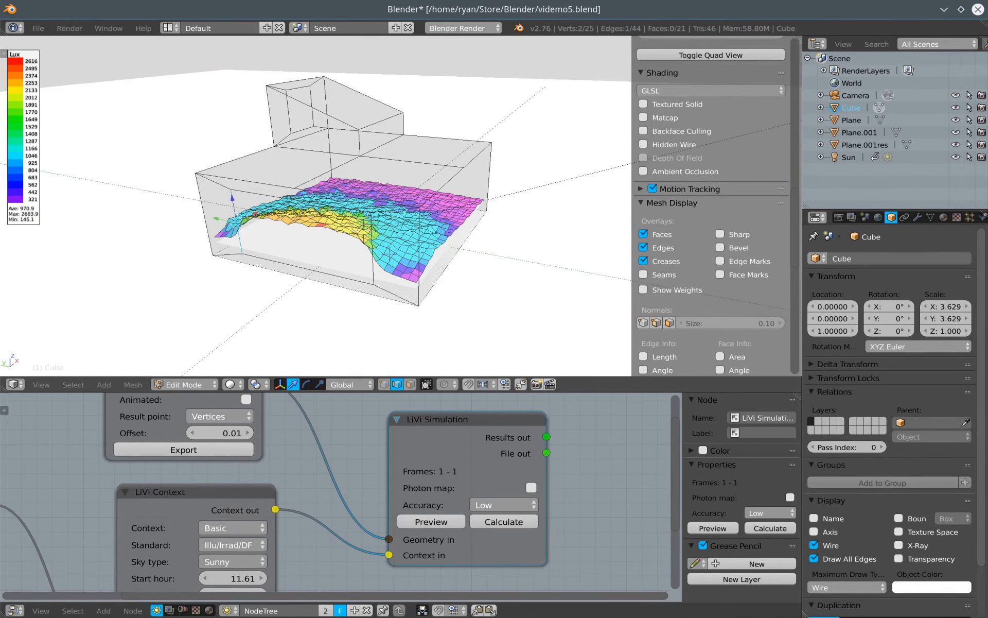
middle_click_drag(390, 253, 401, 234)
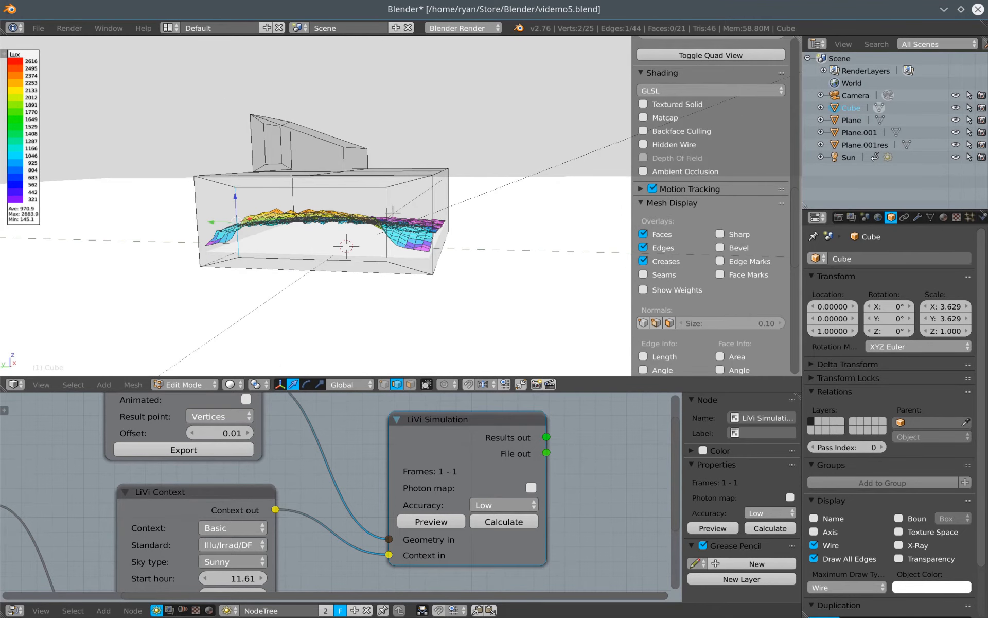
right_click(386, 204, "shift")
key("s")
key("x")
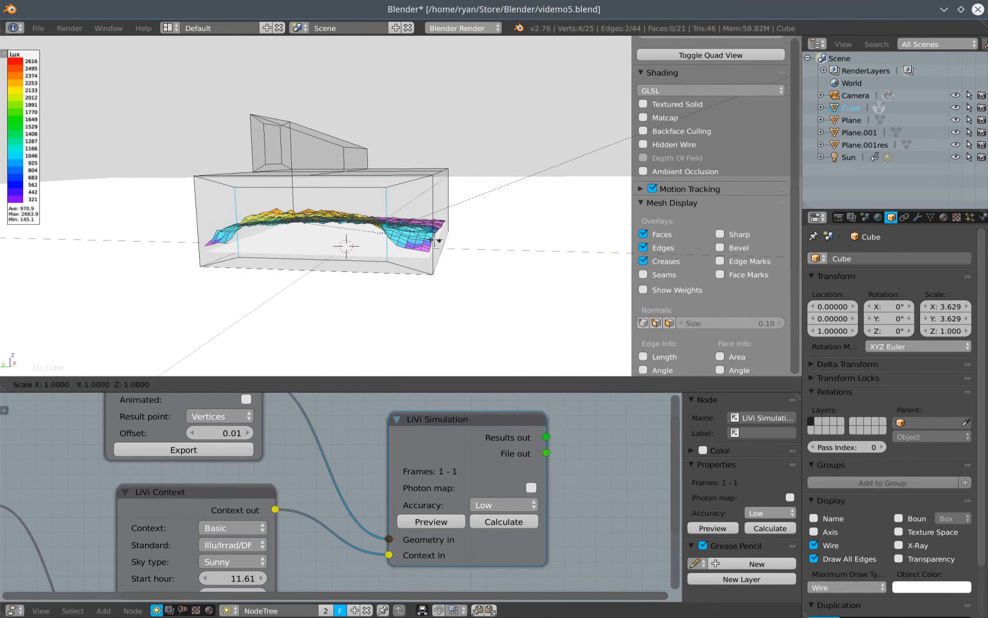
key("y")
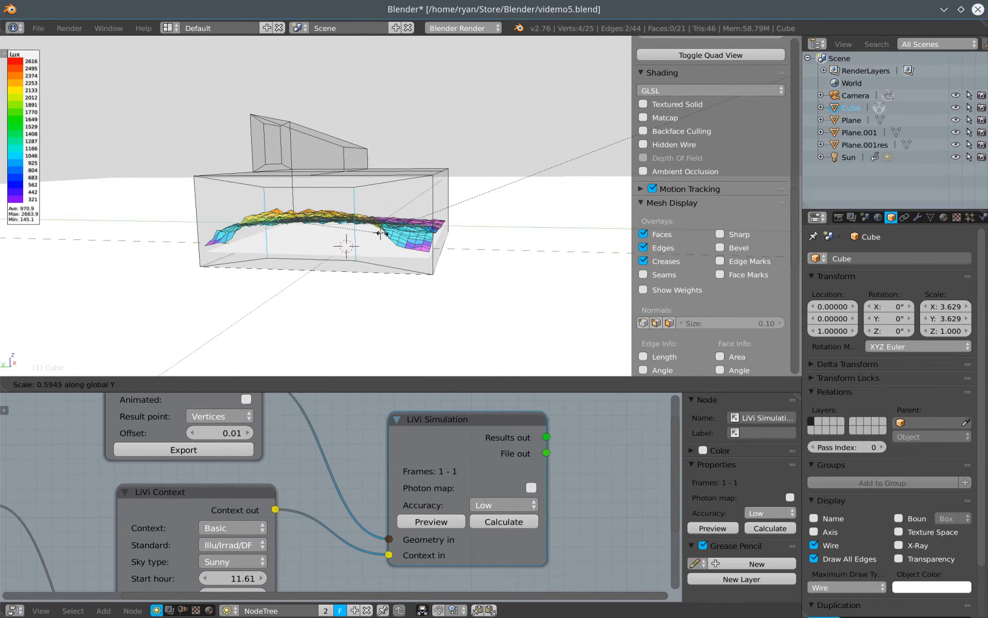
left_click(338, 222)
middle_click_drag(338, 221, 395, 221)
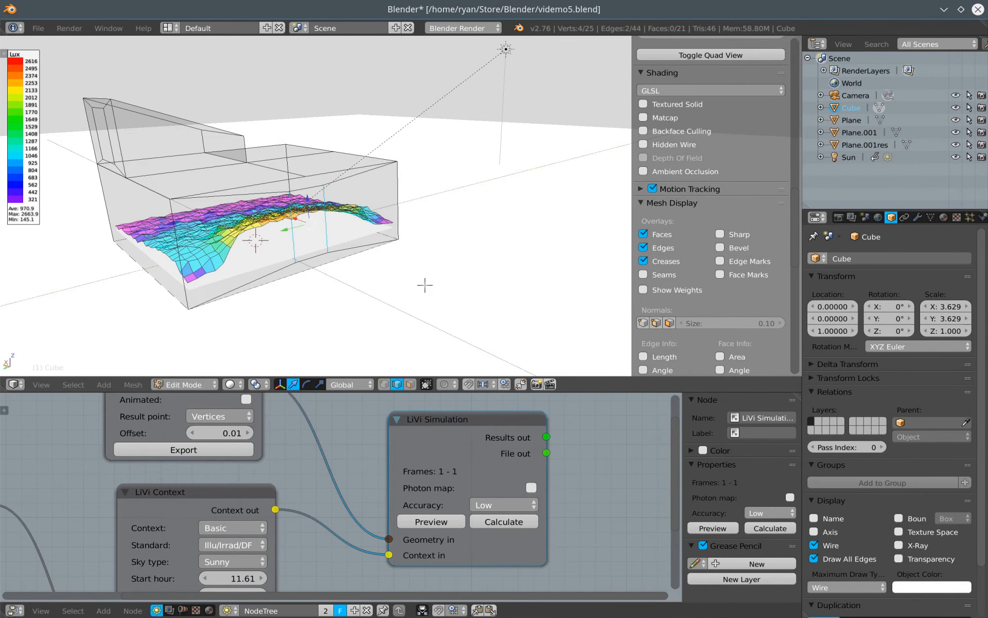
key("Tab")
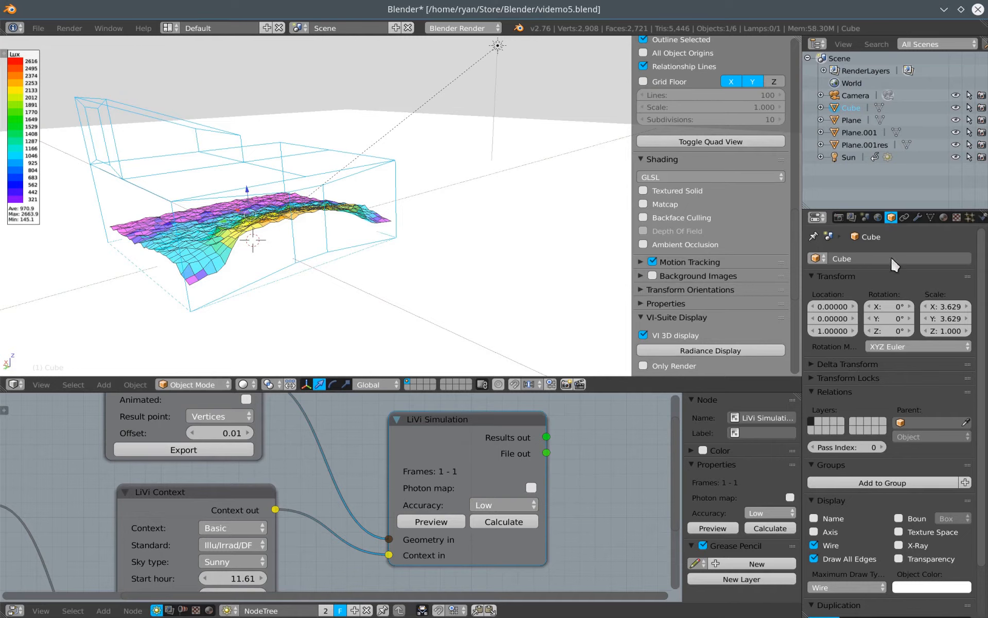
Set the building's maximum draw type to Solid
left_click(870, 588)
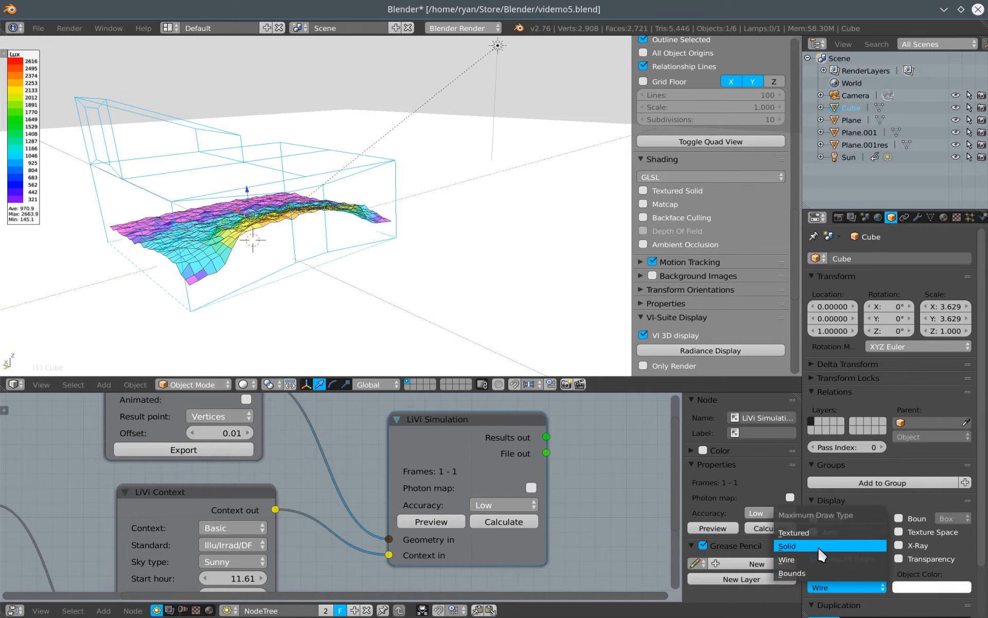
left_click(818, 545)
middle_click_drag(468, 308, 396, 326)
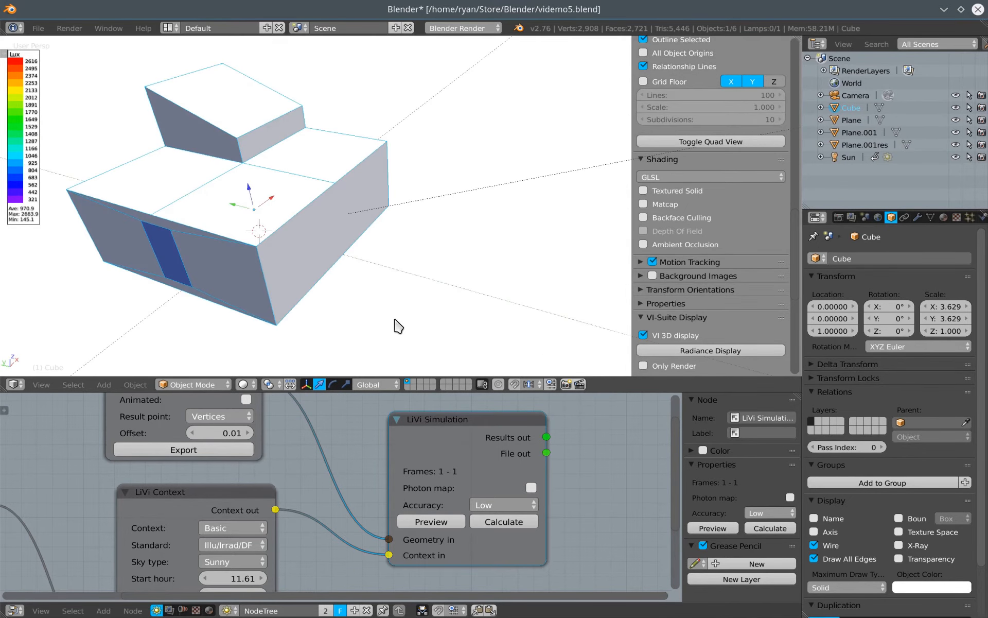
Inset the flat roof face beside the raised block with a thickness of about 0.23
middle_click_drag(194, 217, 344, 201)
middle_click_drag(282, 188, 298, 213)
key("Tab")
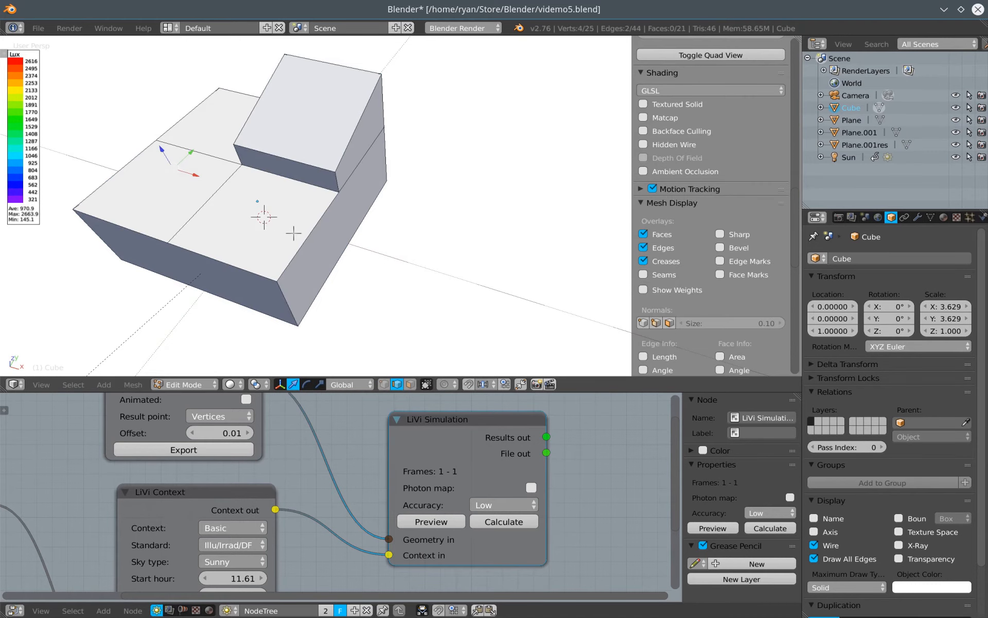
key("ctrl+Tab")
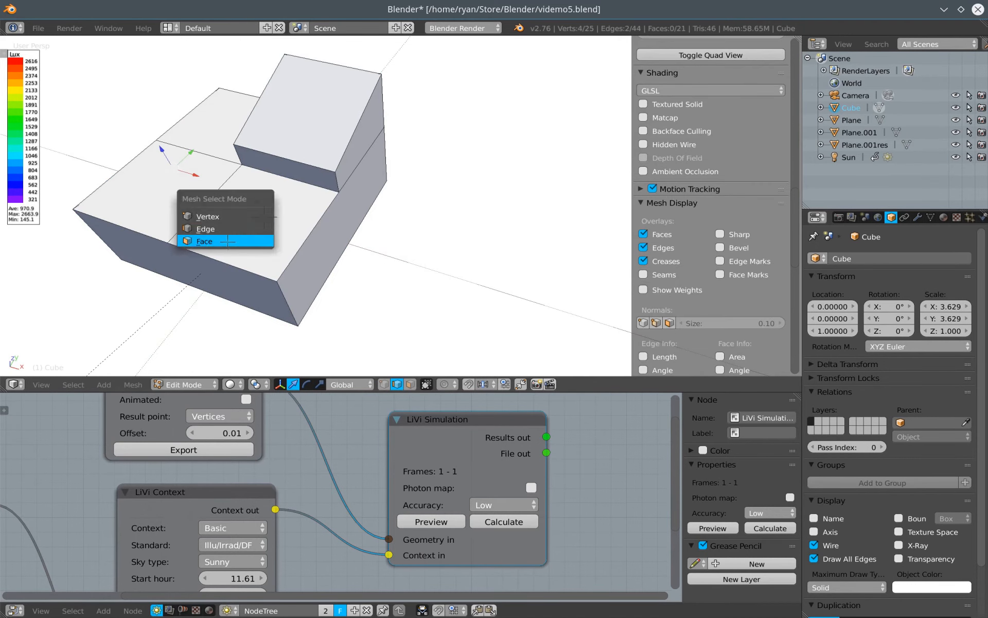
left_click(234, 241)
key("i")
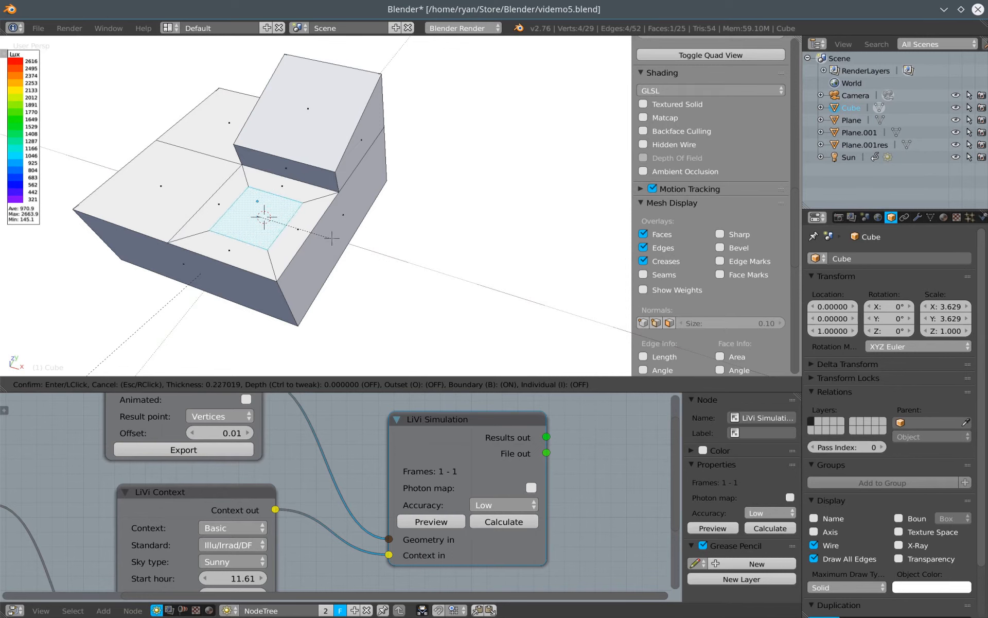
left_click(332, 238)
Assign the Glass material to the inset roof face and return to Object Mode
middle_click_drag(302, 271, 288, 265)
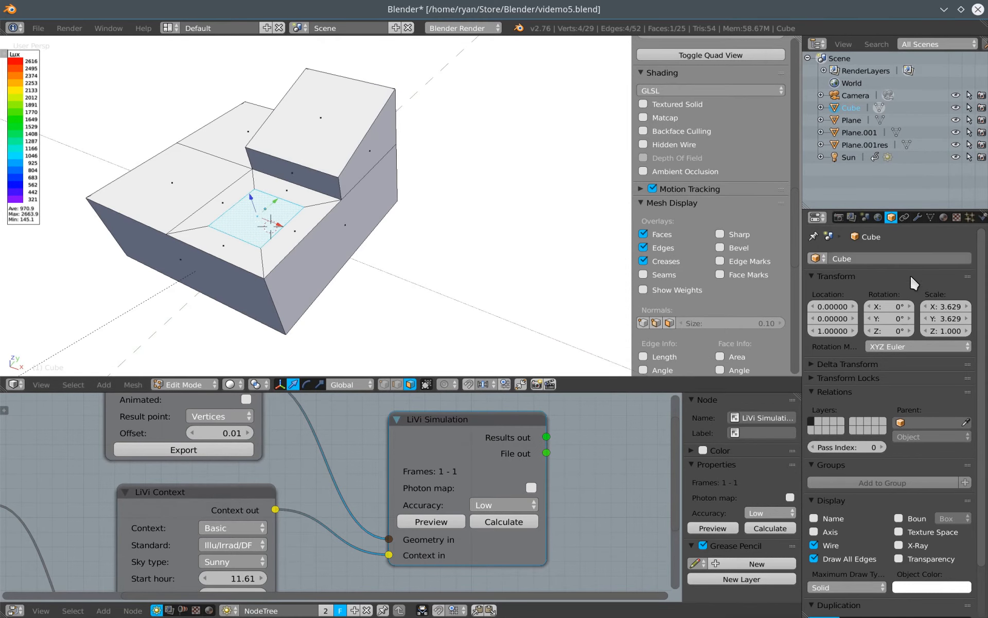
left_click(945, 216)
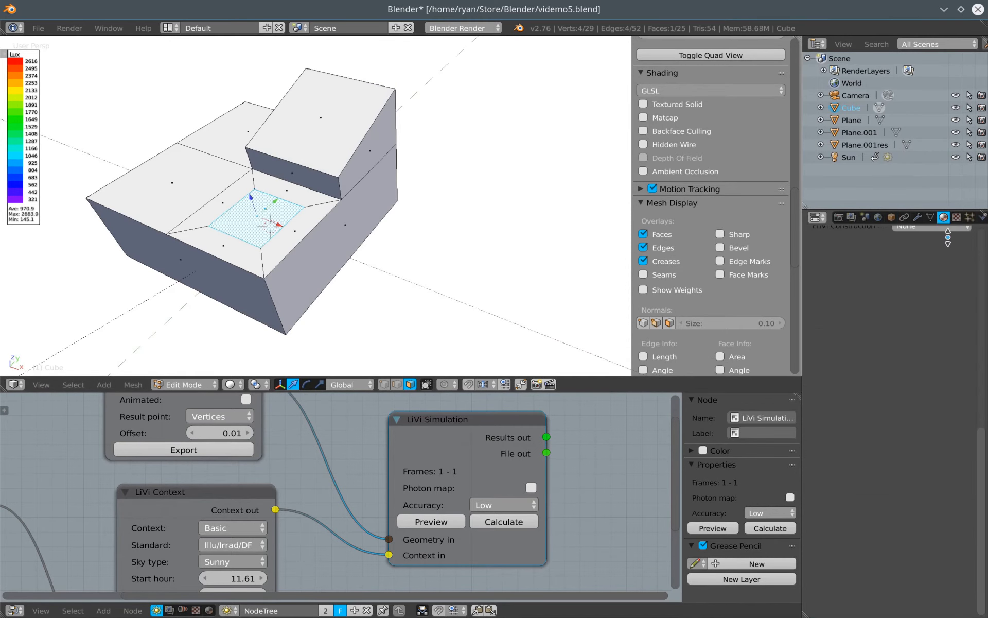
left_click_drag(984, 459, 983, 248)
left_click(832, 262)
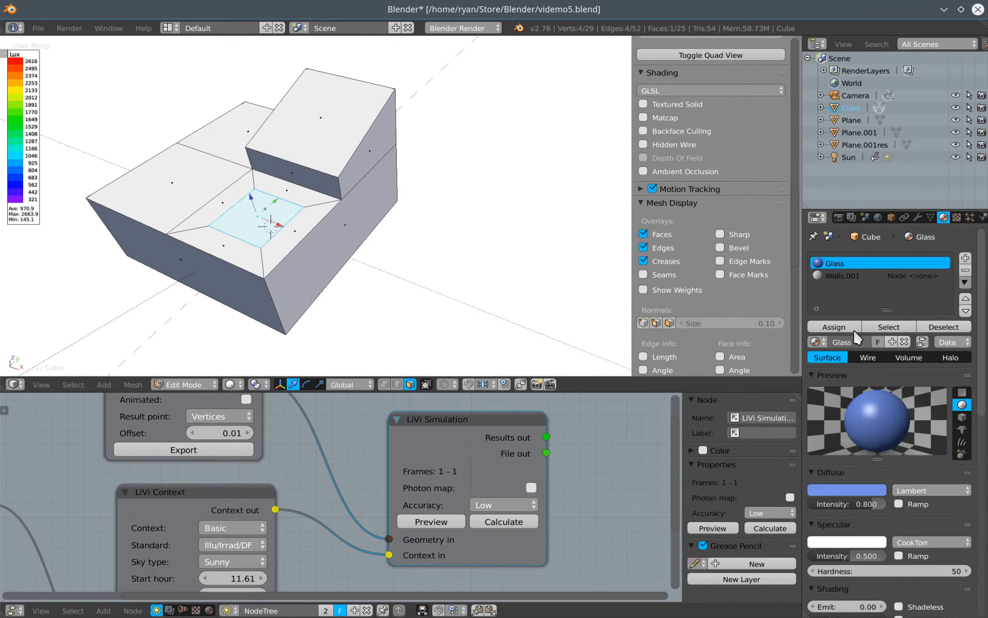
left_click(831, 326)
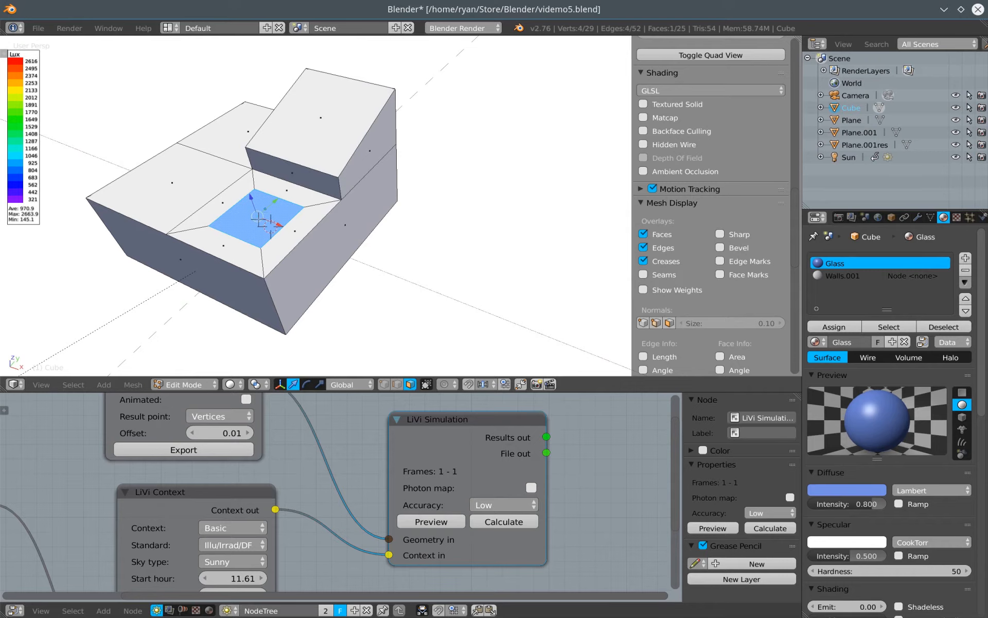
middle_click_drag(339, 281, 301, 270)
key("Tab")
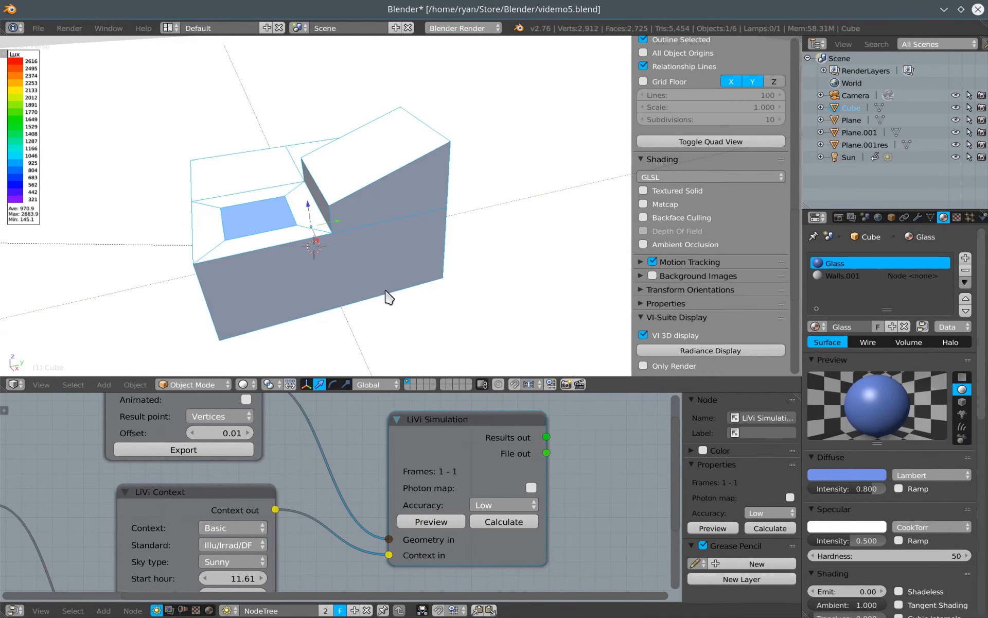
Check the building's glazed openings from the other side and re-export the LiVi Geometry
middle_click_drag(386, 294, 256, 282)
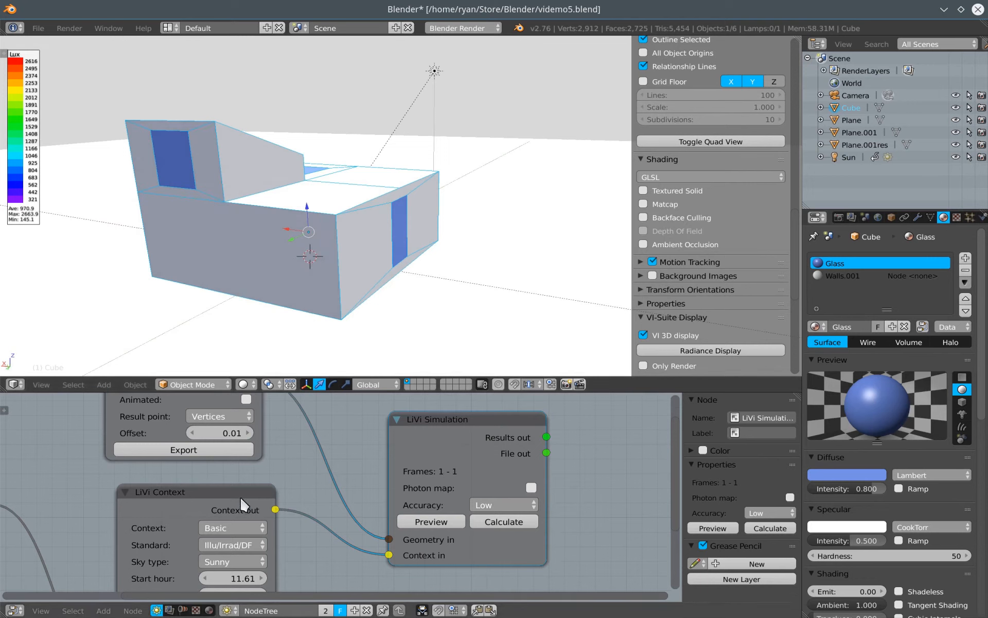
middle_click_drag(356, 250, 346, 251)
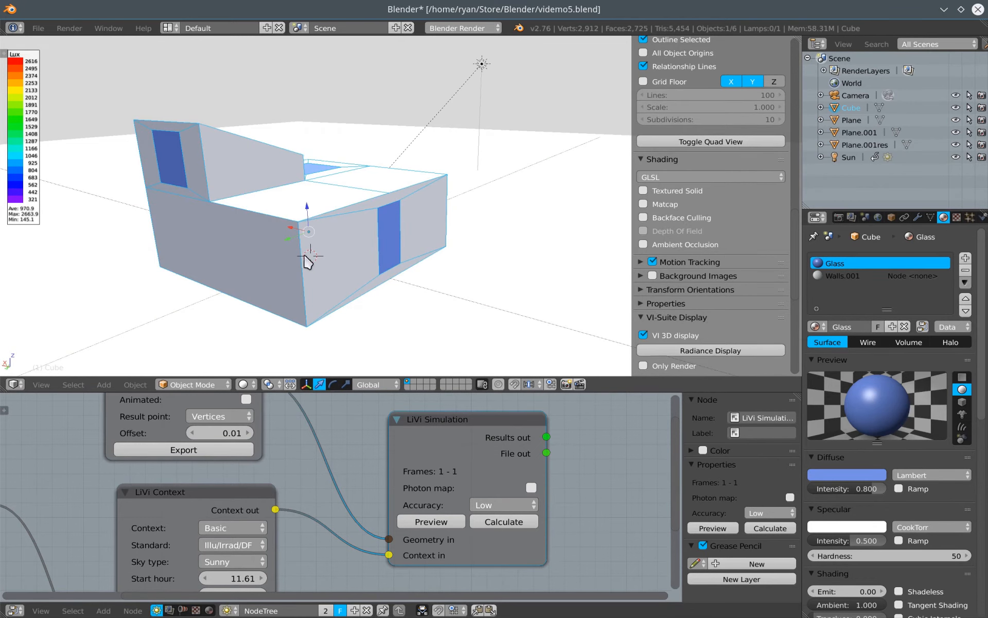
scroll(194, 451, "down", 2)
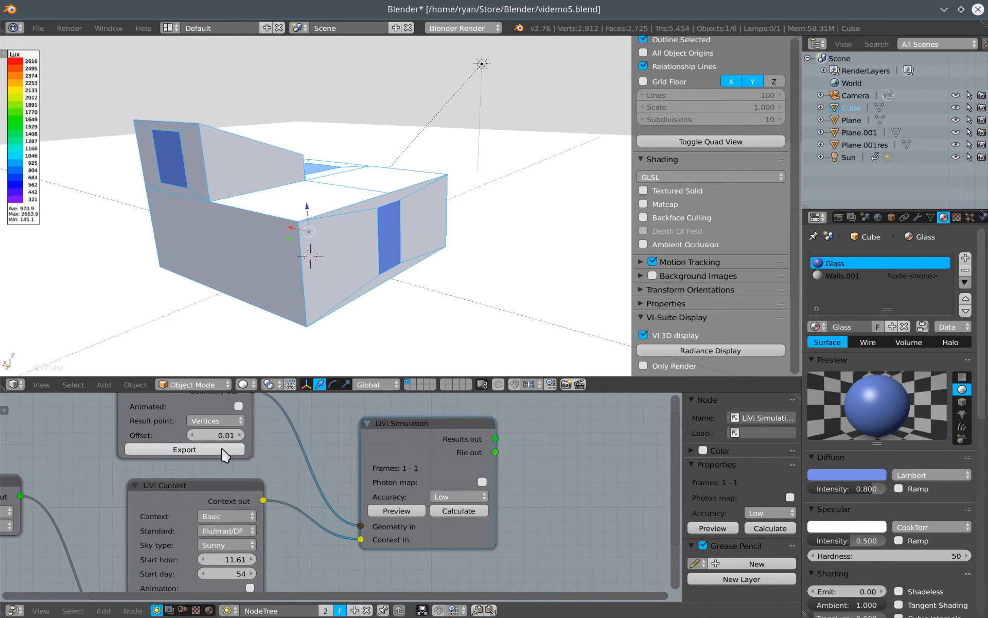
middle_click_drag(213, 450, 232, 483)
left_click(234, 486)
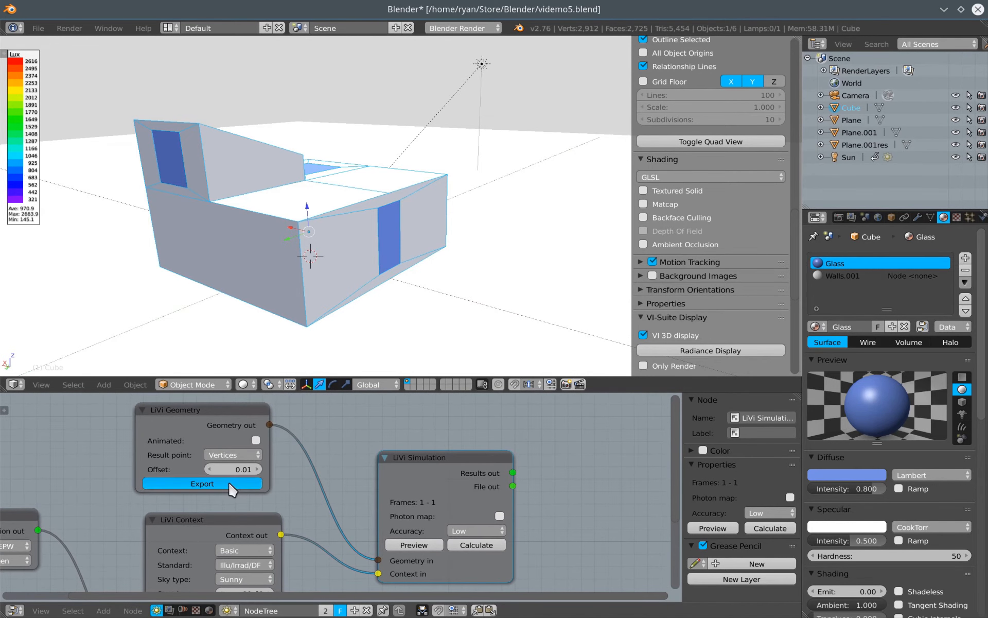
Set the LiVi Context start hour to 13.38 and export the context
middle_click_drag(306, 508, 302, 457)
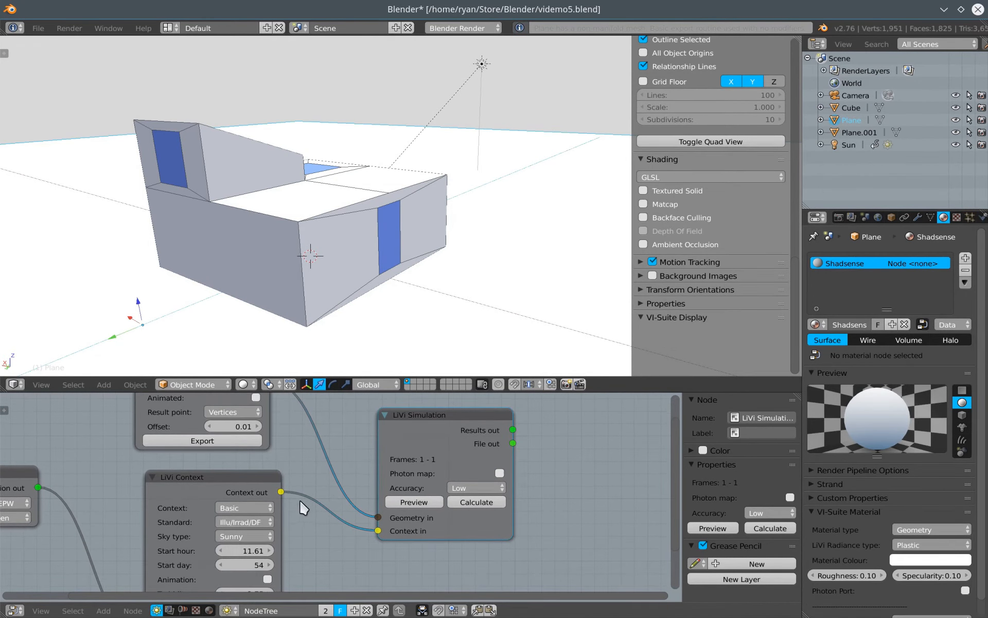
left_click_drag(253, 551, 310, 551)
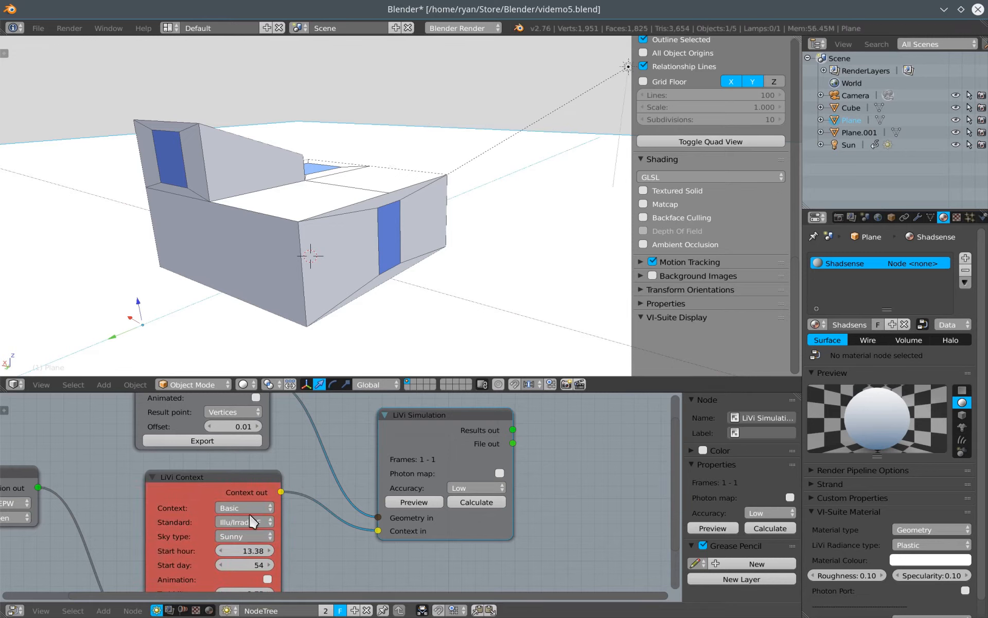
middle_click_drag(366, 335, 423, 315)
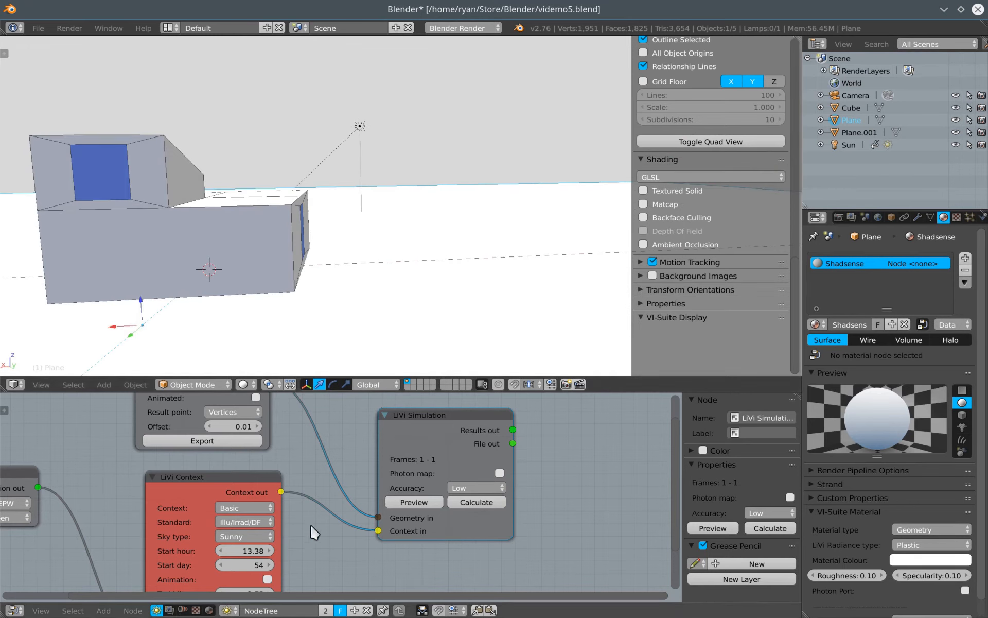
middle_click_drag(302, 567, 322, 495)
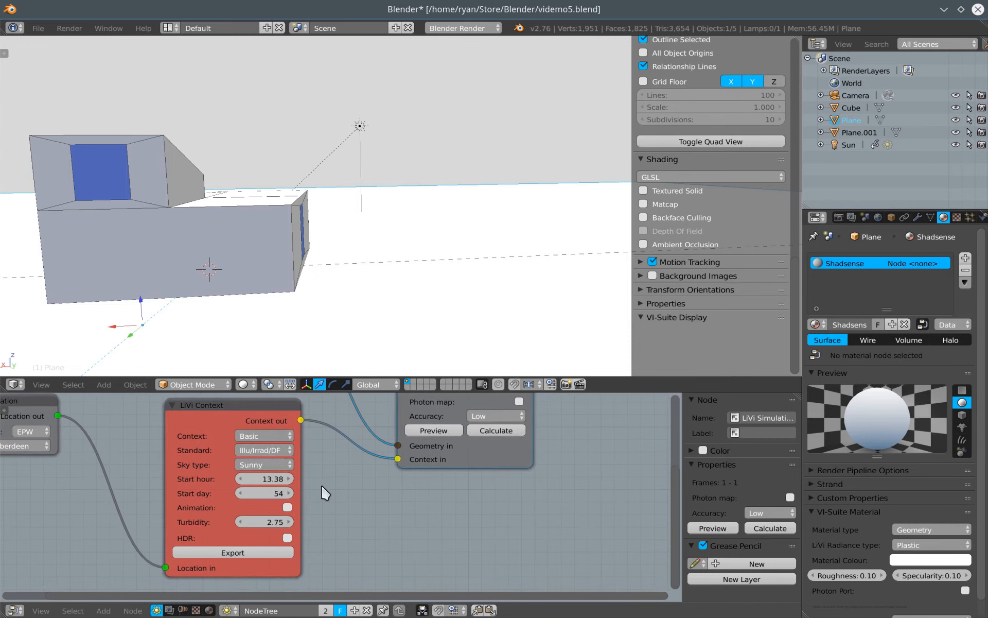
left_click(262, 552)
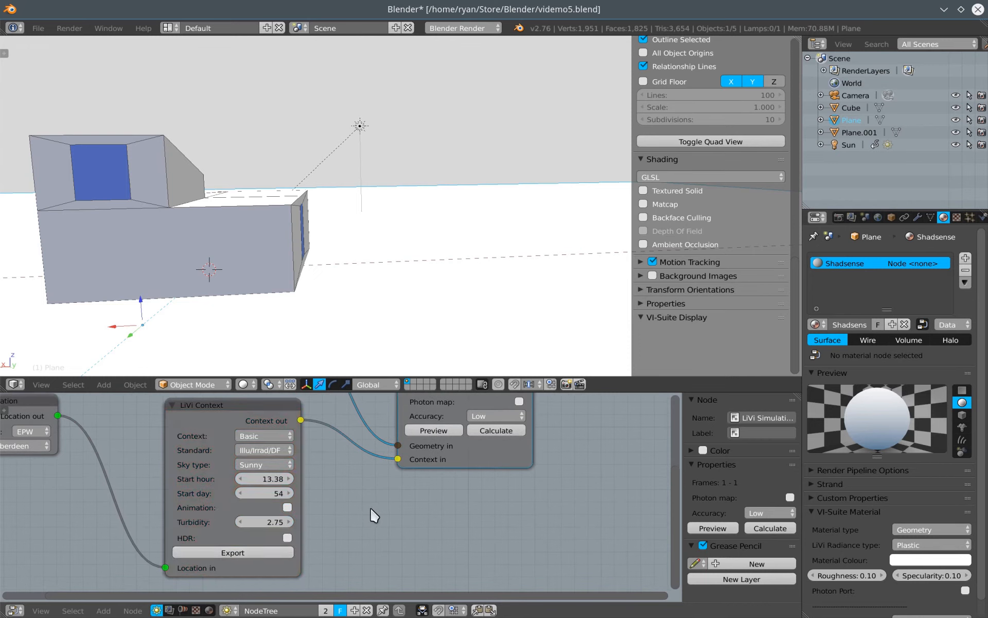
Calculate the LiVi simulation at Low accuracy
middle_click_drag(379, 515, 303, 583)
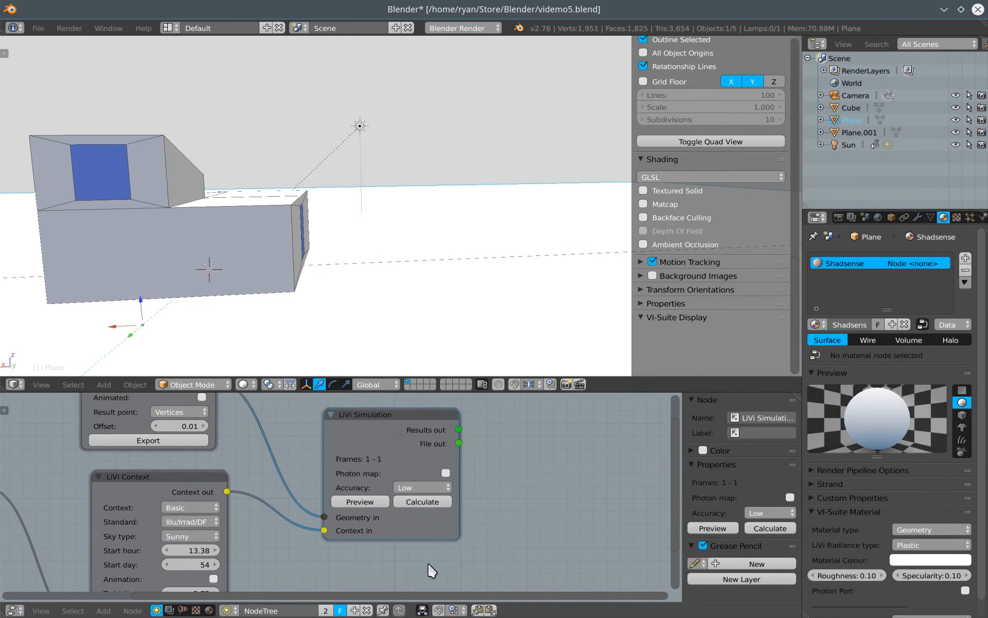
left_click(433, 502)
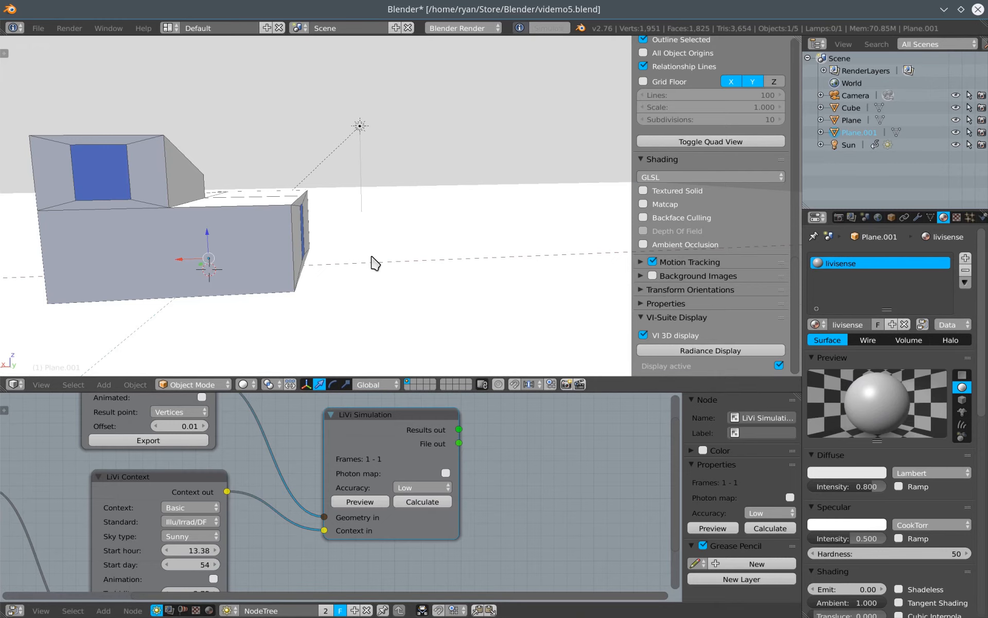
middle_click_drag(373, 262, 507, 283)
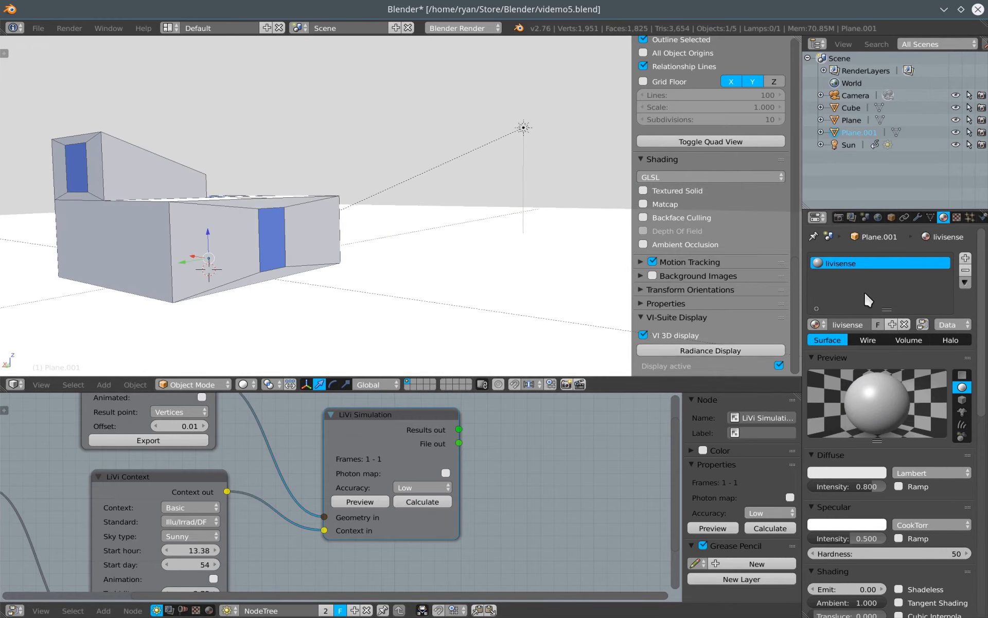
Select the building and set its maximum draw type to Wire
left_click(891, 216)
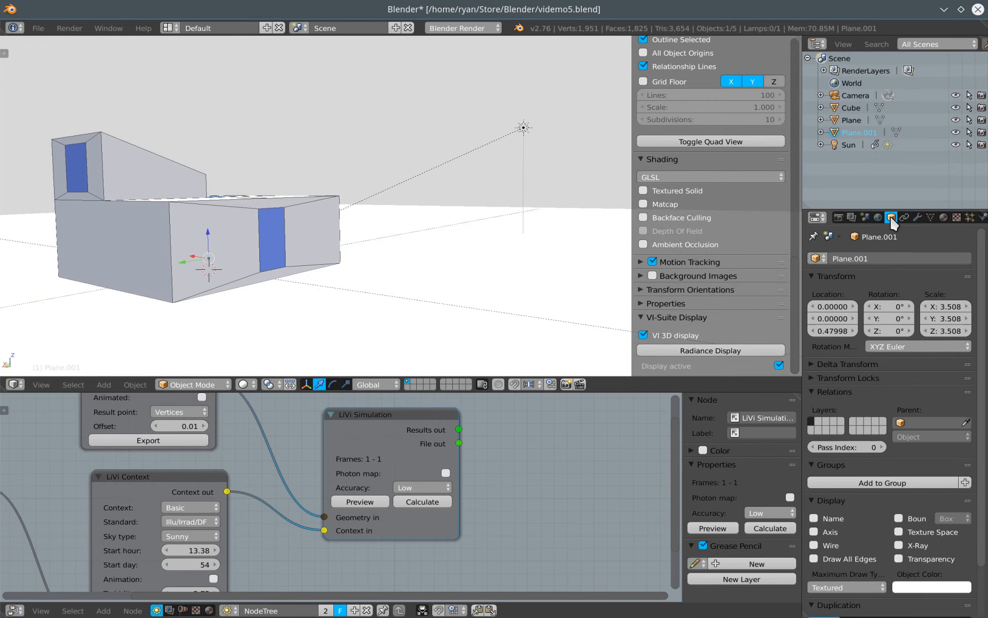
right_click(249, 222)
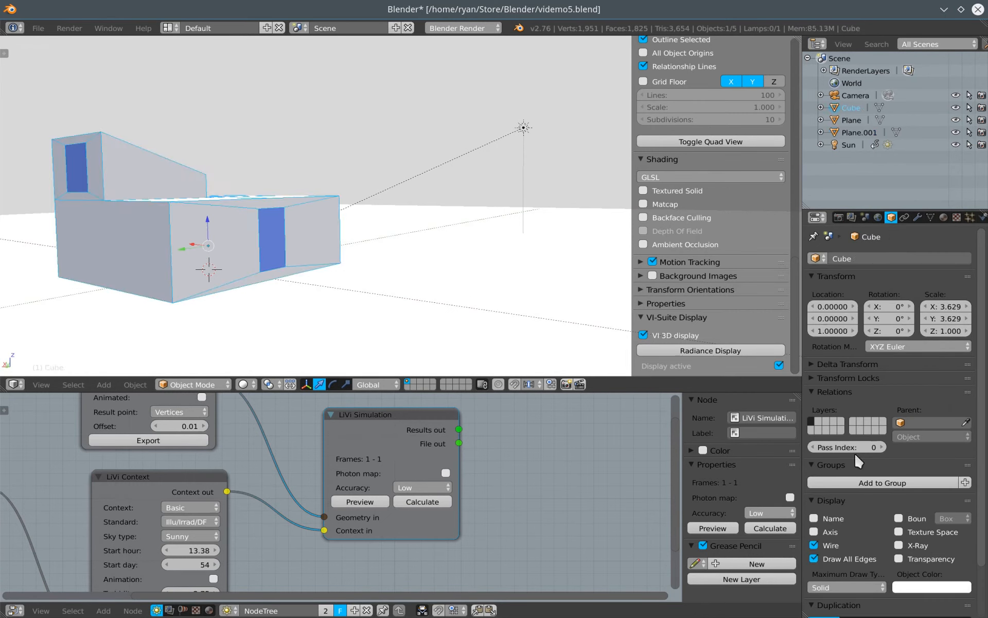
left_click(834, 587)
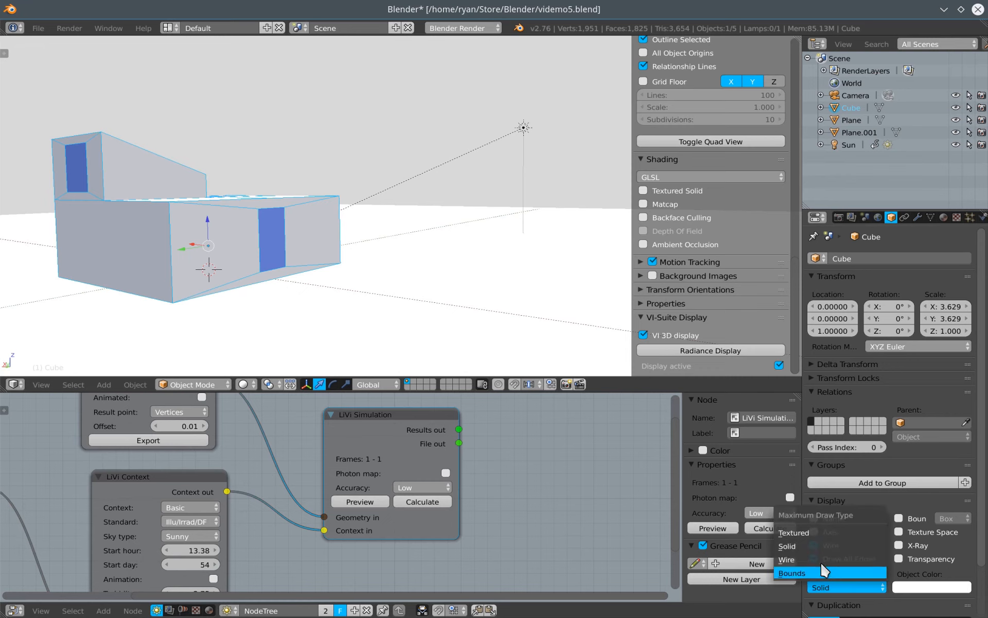
left_click(819, 558)
Display the new radiance results on the sensing plane and view them inside the wireframe building
mouse_move(530, 320)
middle_mouse_down()
mouse_move(453, 328)
mouse_move(525, 321)
middle_mouse_up()
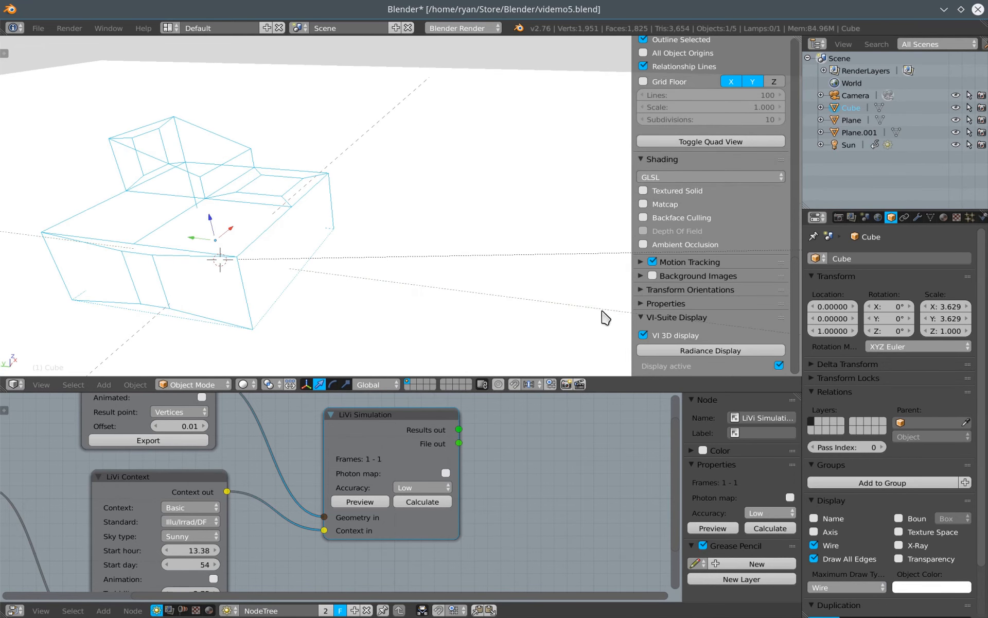
left_click(738, 350)
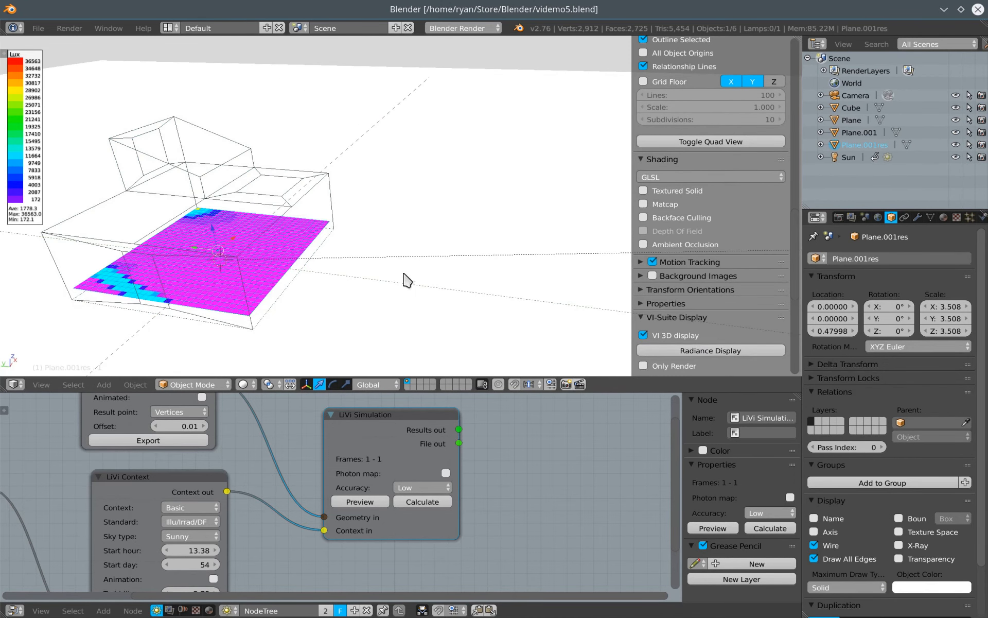
middle_click_drag(385, 302, 375, 270)
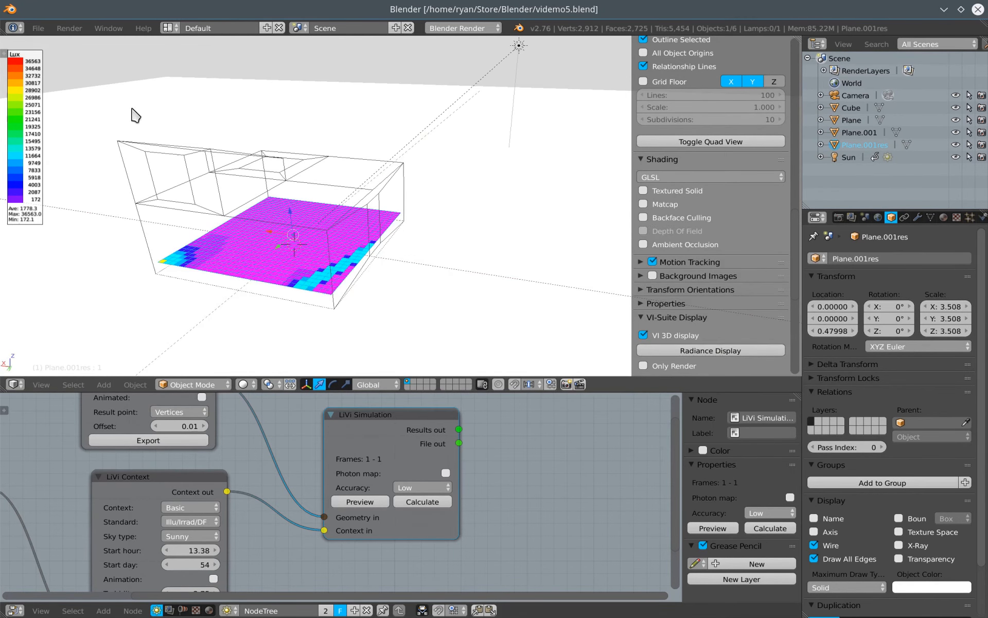
Set the 3D Level of the radiance results display to 0.69 and inspect the extruded results inside the building
middle_click_drag(311, 236, 388, 274)
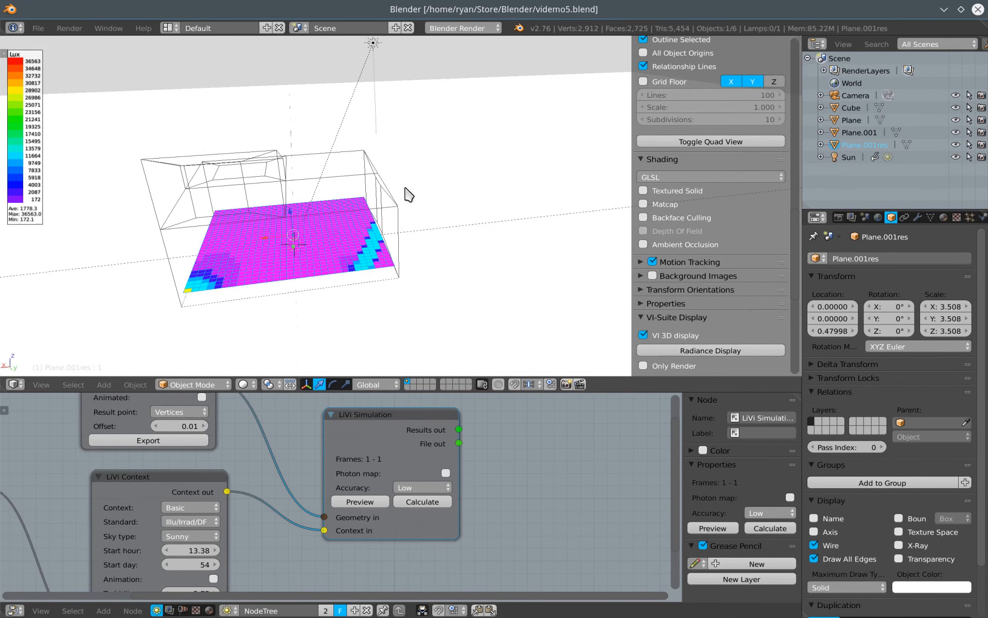
mouse_move(408, 194)
middle_mouse_down()
mouse_move(446, 221)
mouse_move(408, 210)
middle_mouse_up()
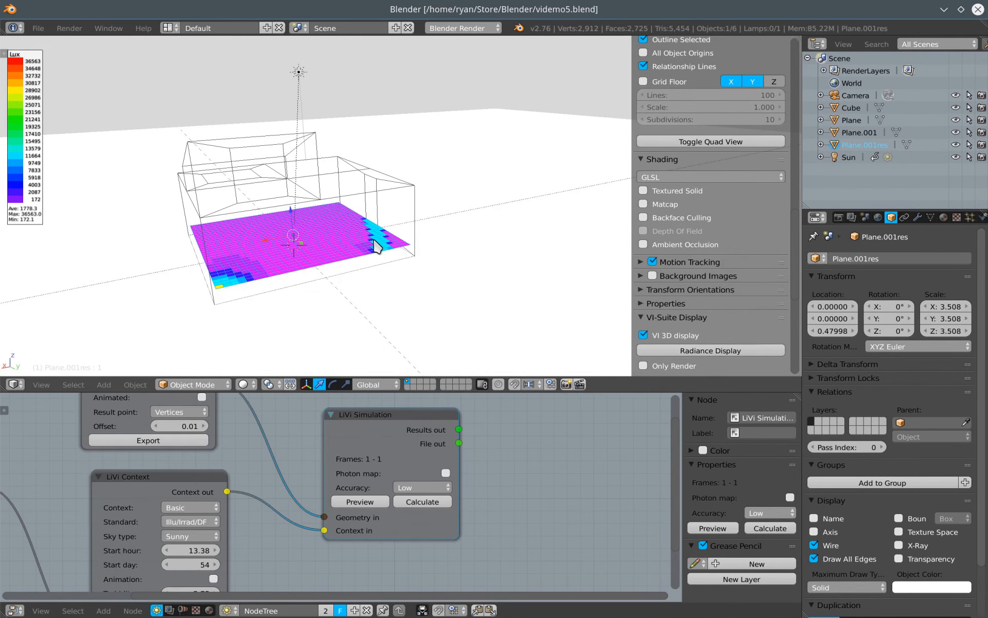
middle_click_drag(428, 290, 342, 169)
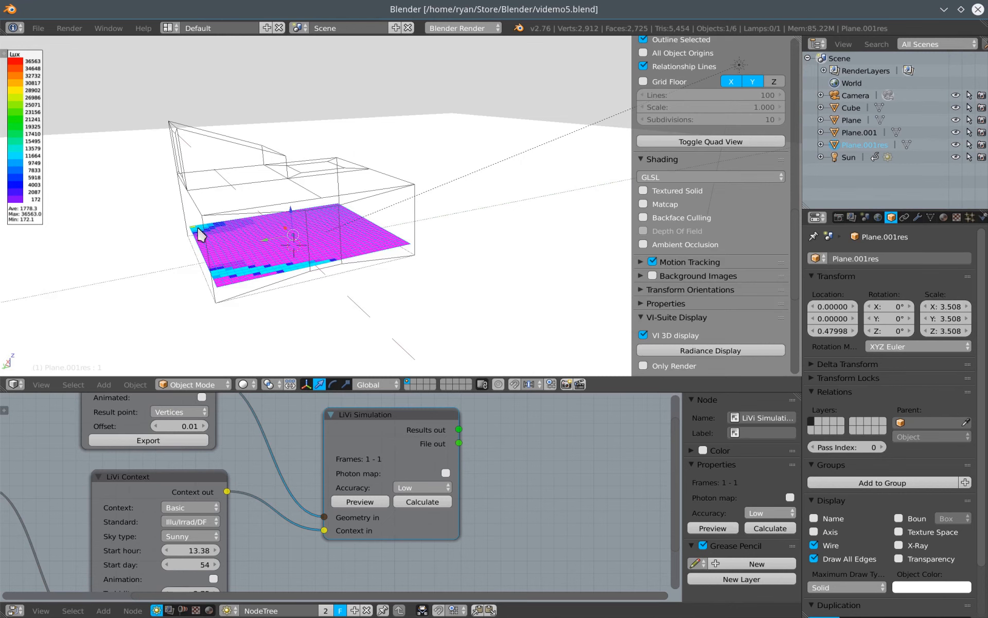
middle_click_drag(165, 283, 251, 283)
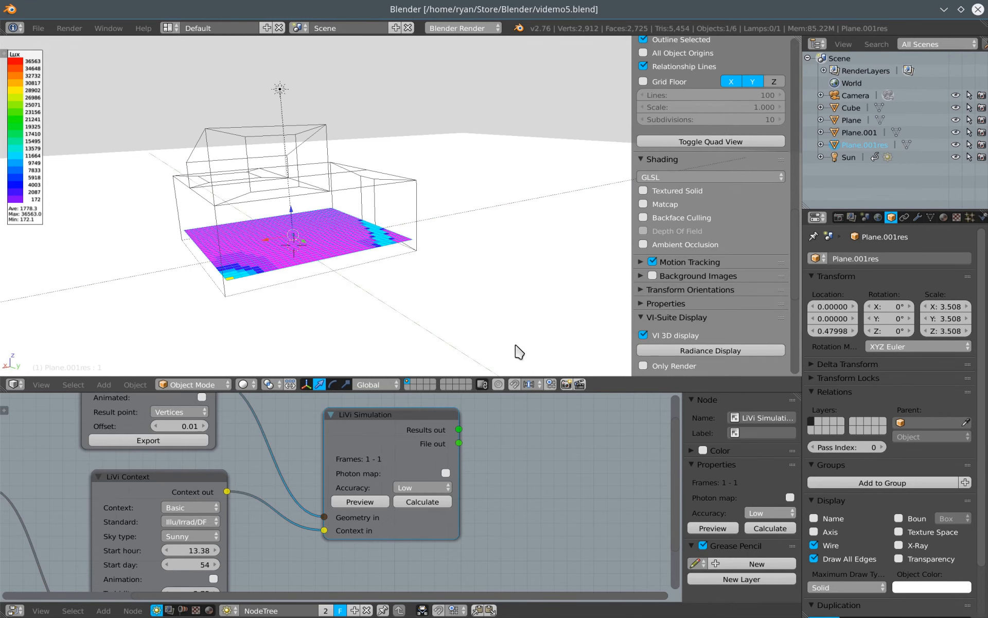
scroll(795, 223, "down", 10)
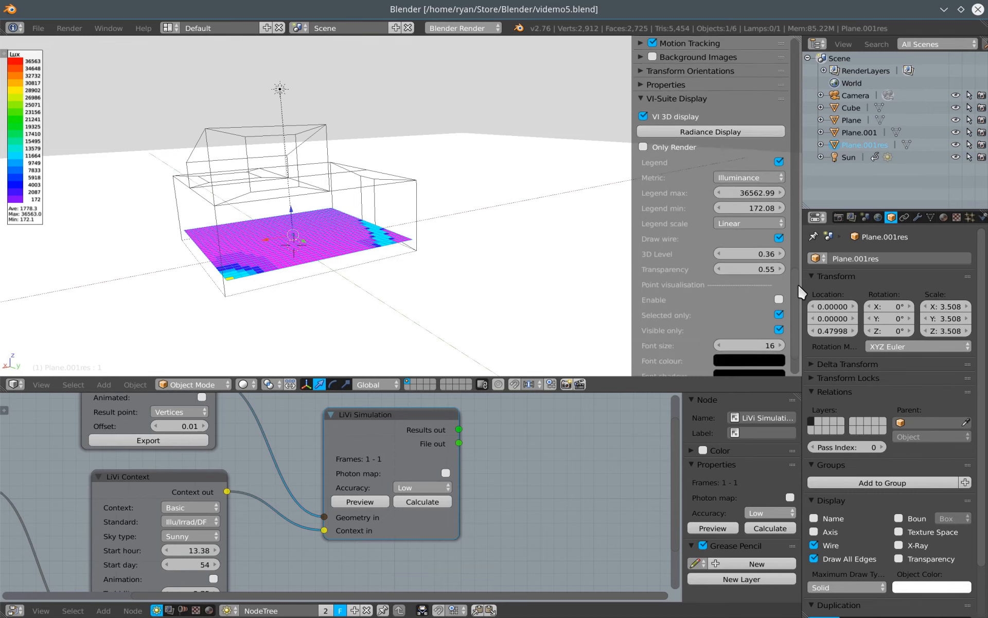
left_click_drag(781, 223, 829, 223)
middle_click_drag(588, 242, 326, 221)
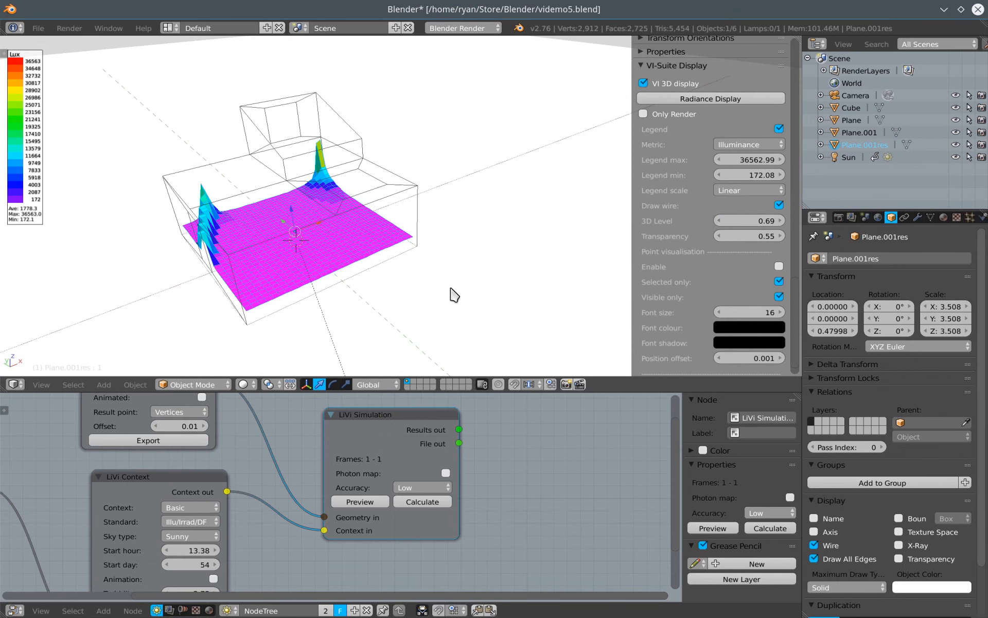
Switch the results legend scale to Log and examine the illuminance peaks from several angles
left_click(751, 190)
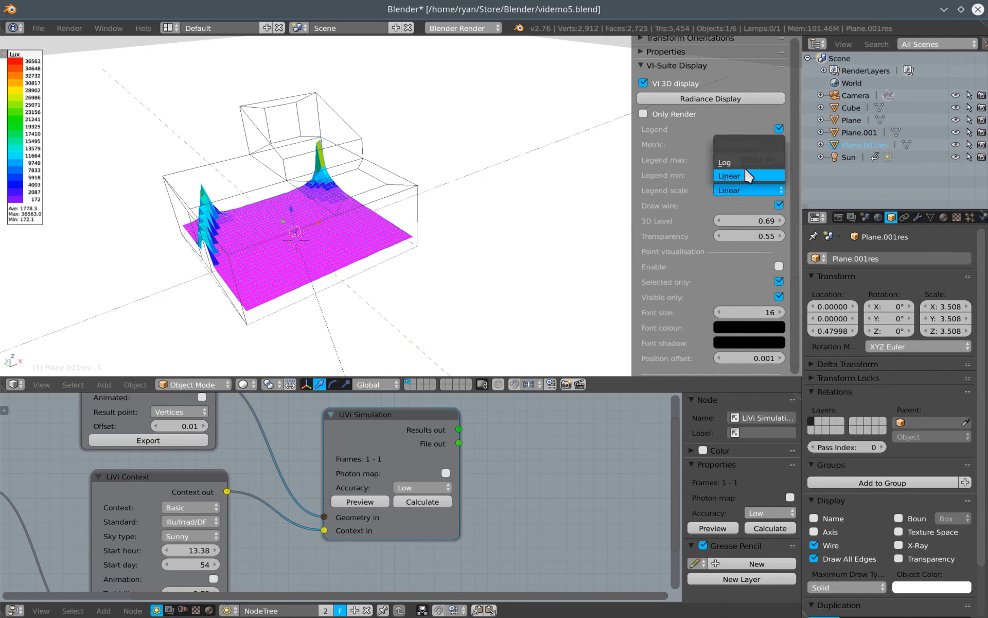
left_click(744, 161)
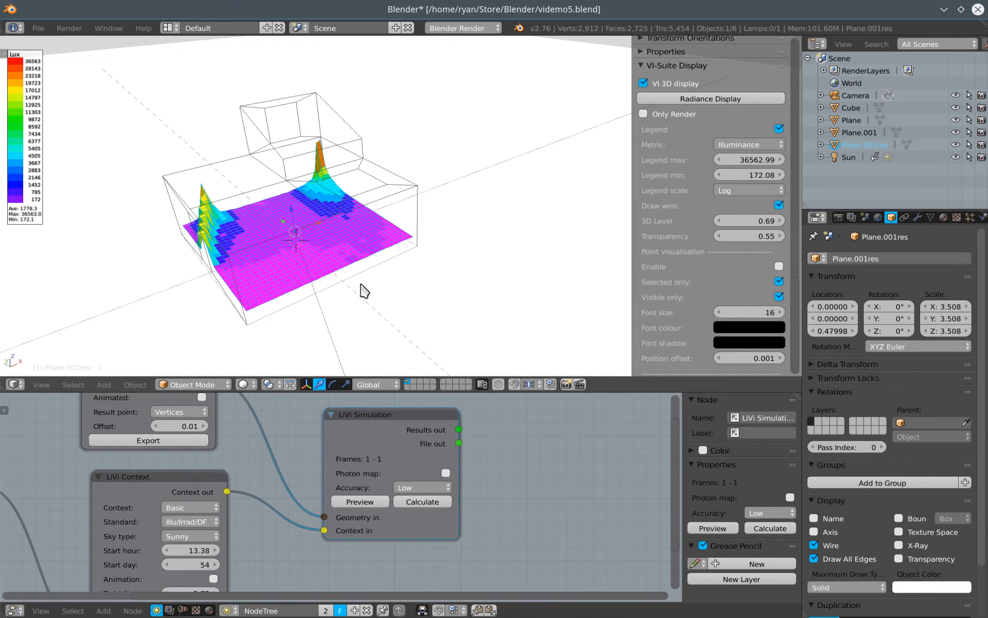
mouse_move(365, 290)
middle_mouse_down()
mouse_move(320, 282)
mouse_move(347, 286)
middle_mouse_up()
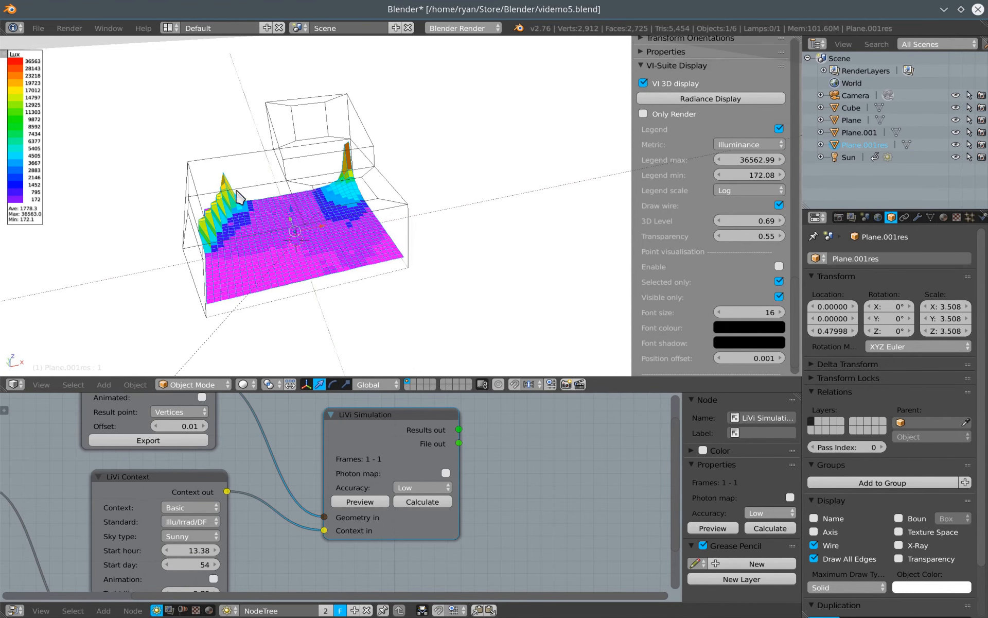
middle_click_drag(287, 302, 397, 273)
middle_click_drag(242, 270, 342, 265)
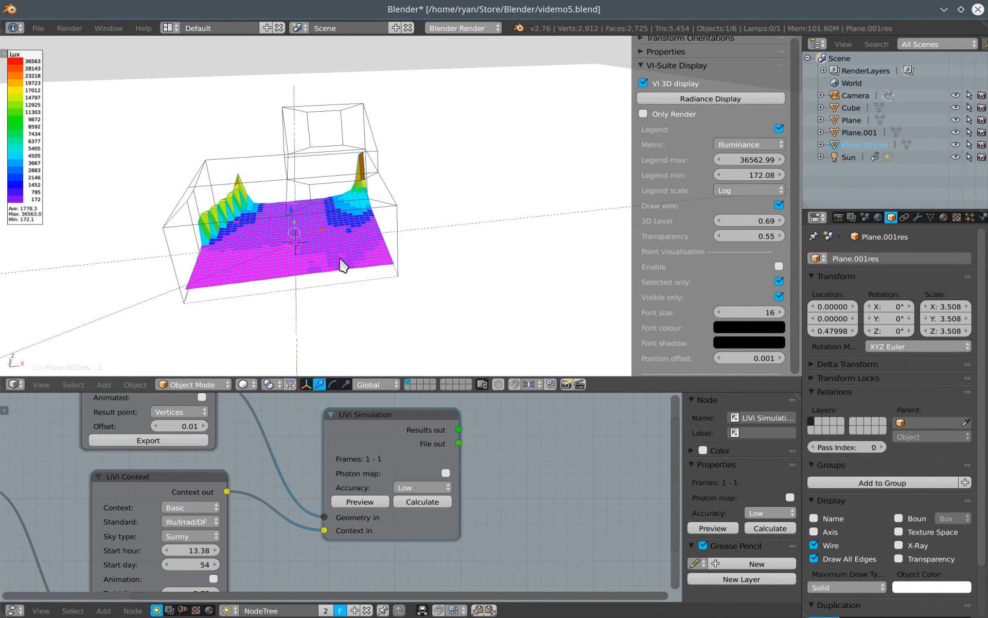
scroll(301, 230, "up", 3)
middle_click_drag(304, 231, 381, 247)
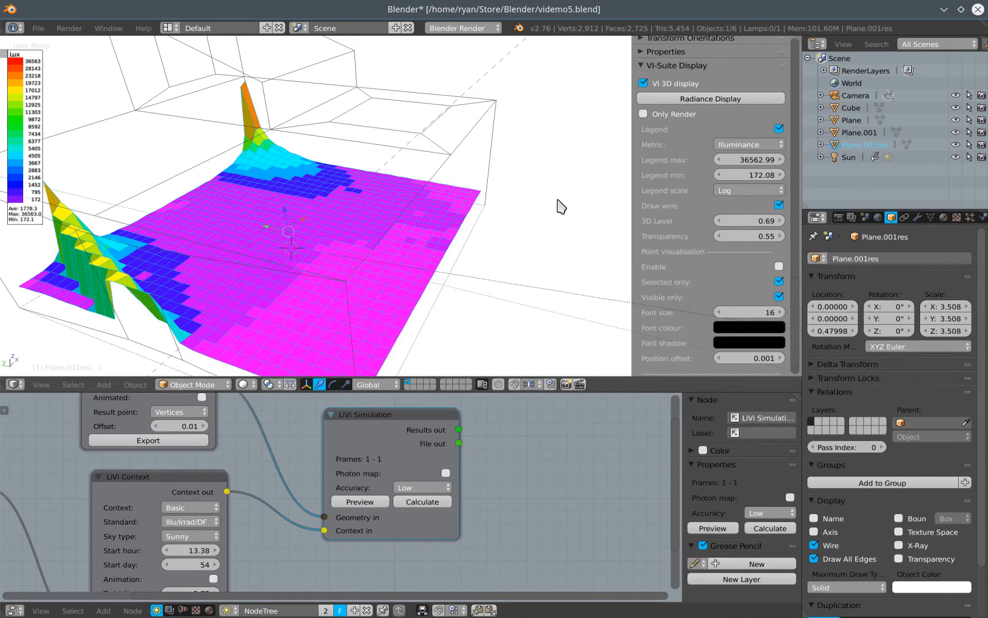
Set the results legend scale to Linear and the 3D Level to 1.20
left_click(769, 220)
mouse_move(769, 220)
left_mouse_down()
mouse_move(752, 220)
mouse_move(765, 216)
left_mouse_up()
left_click(757, 190)
left_click(757, 192)
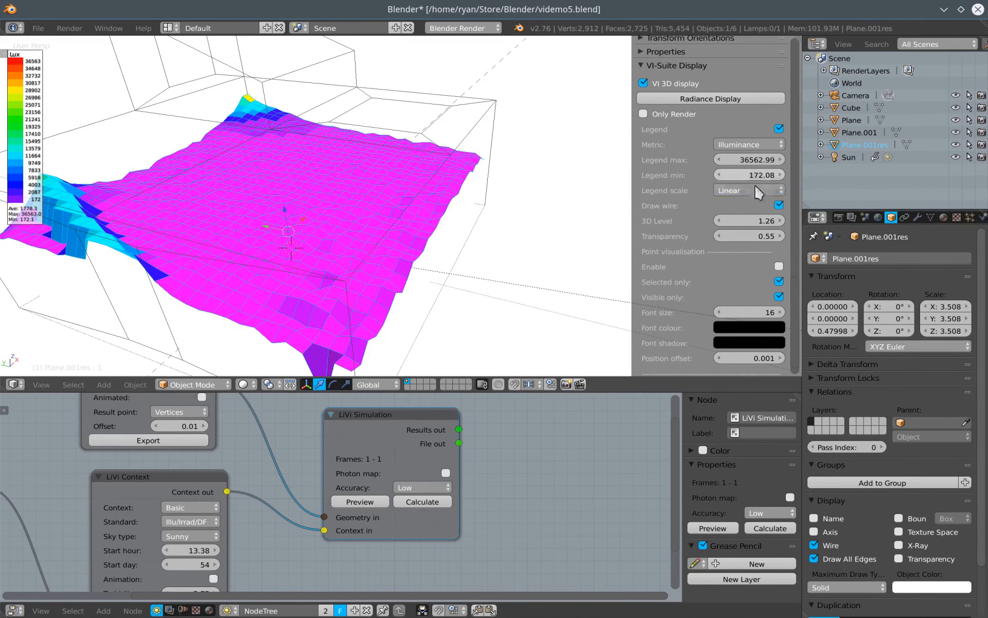
left_click(719, 220)
left_click(719, 220)
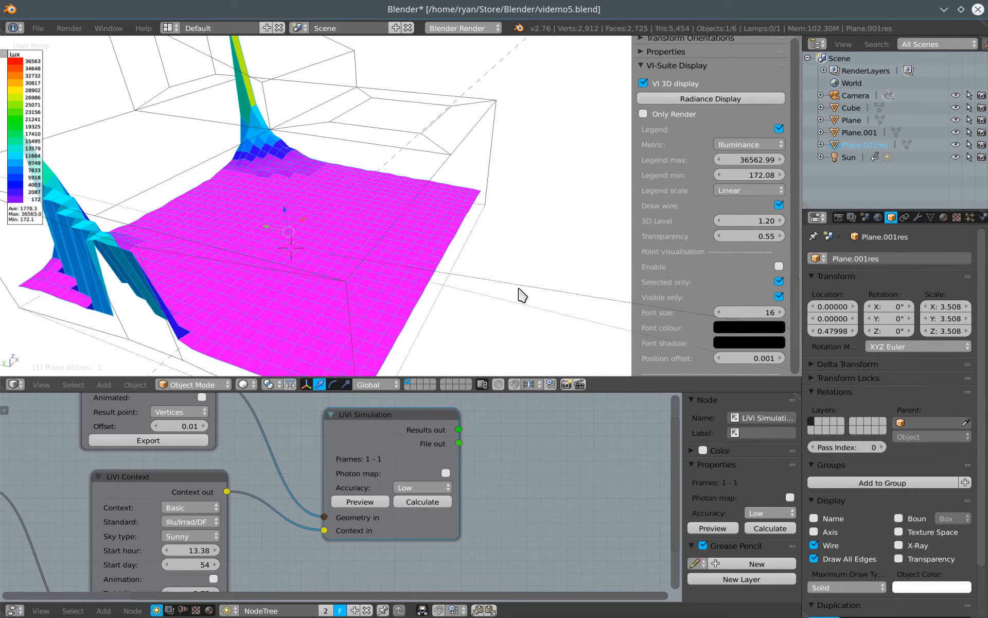
Set the 3D Level of the results display to 0.30 and view the lowered illuminance surface inside the building
middle_click_drag(518, 288, 447, 280)
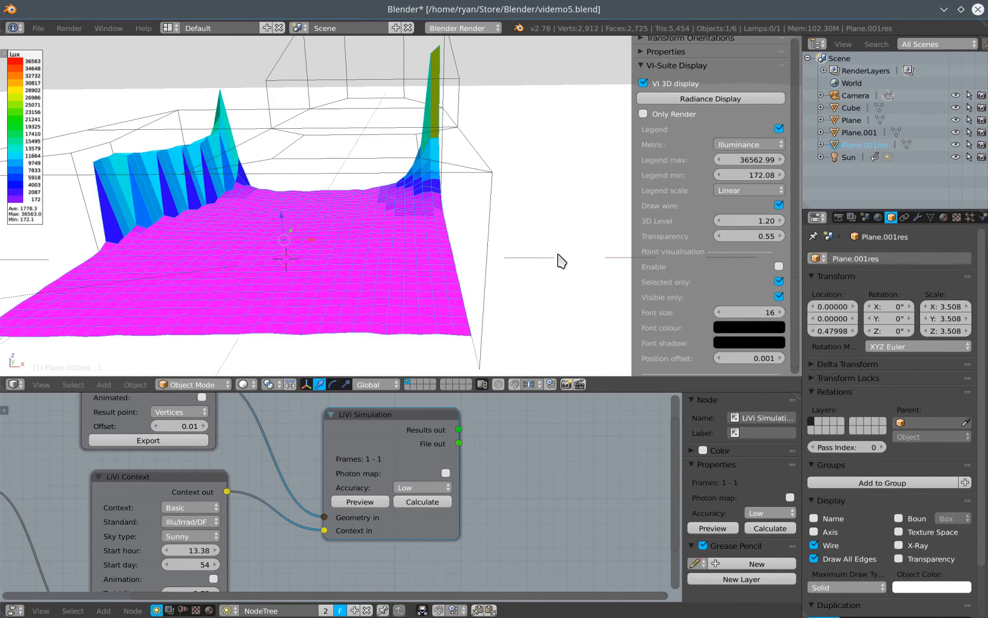
scroll(479, 261, "down", 3)
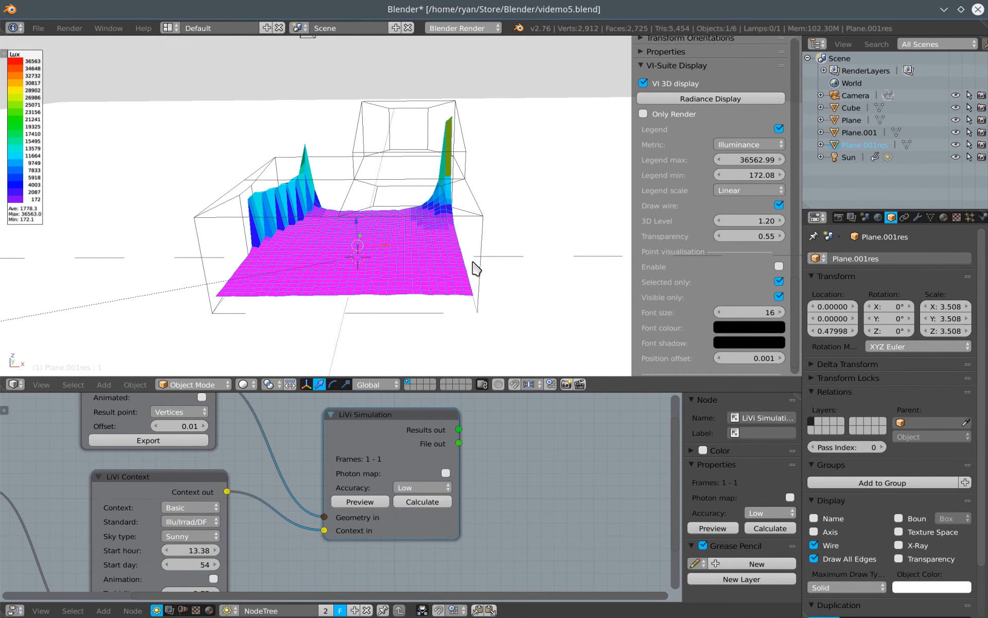
middle_click_drag(397, 268, 444, 268)
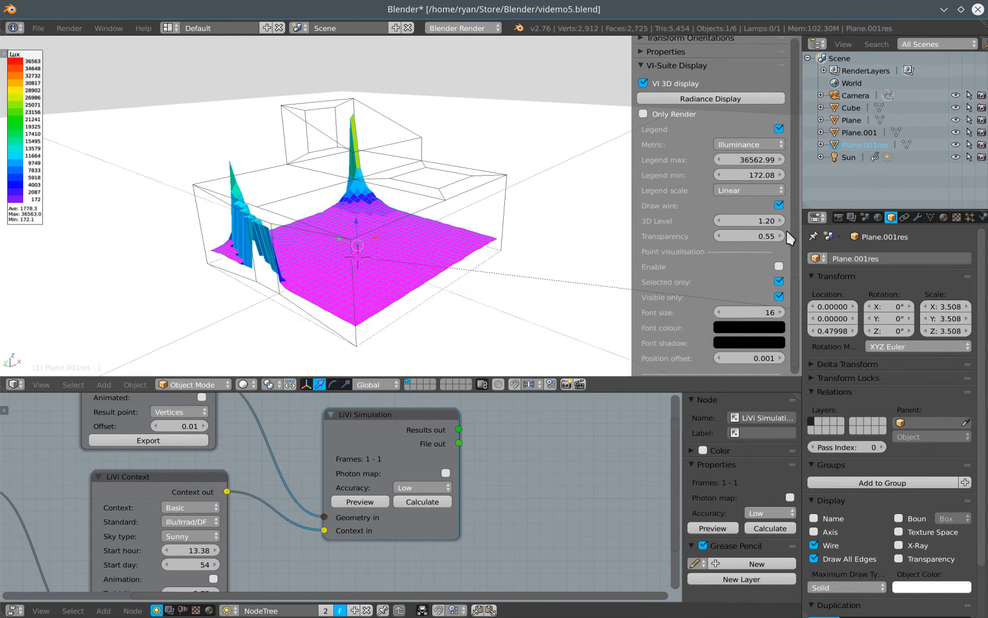
left_click_drag(774, 220, 747, 220)
middle_click_drag(454, 306, 403, 309)
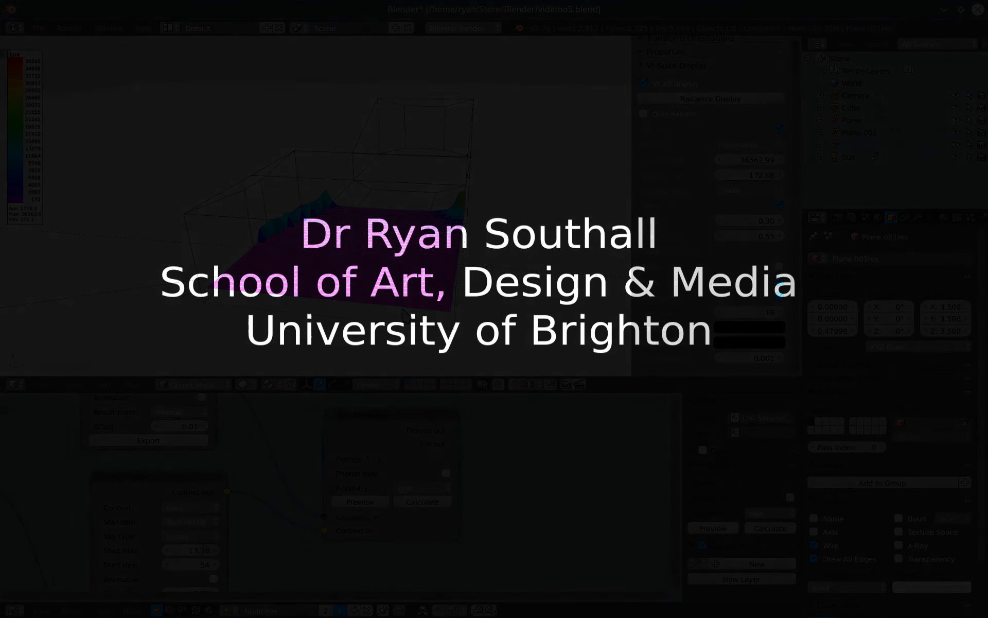